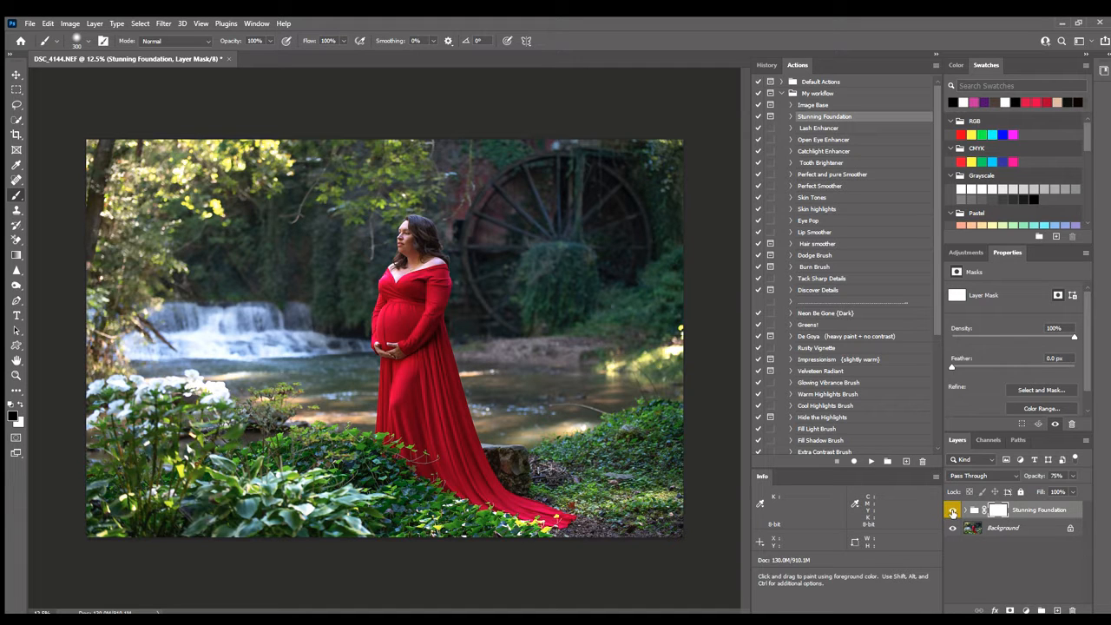
Compare the photo with and without the Stunning Foundation group, and run the Image Base action.
left_click(952, 512)
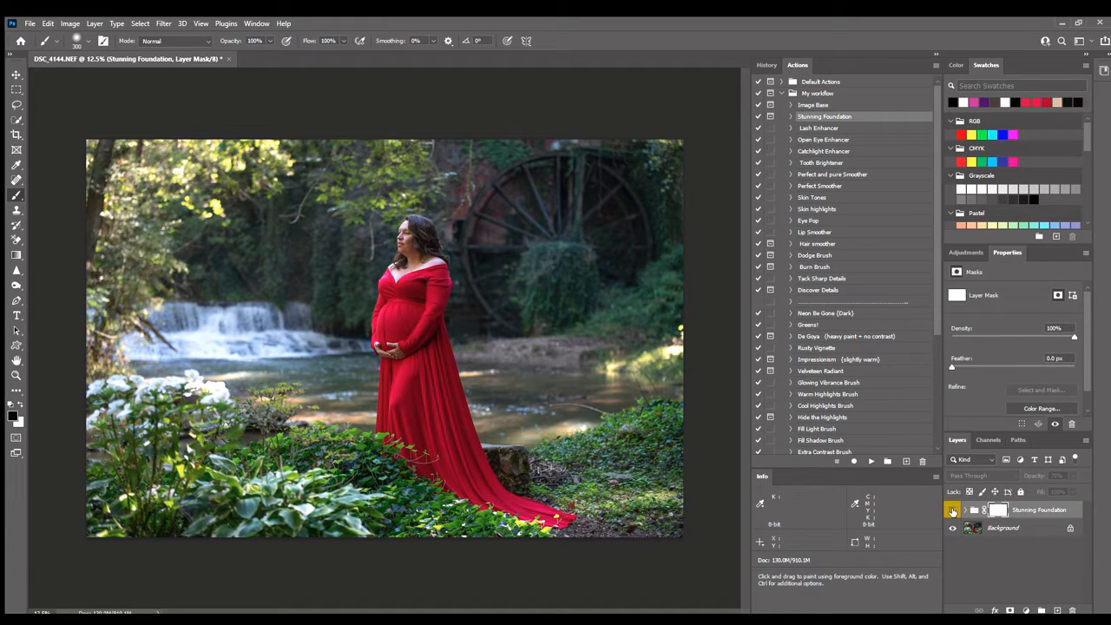
left_click(952, 512)
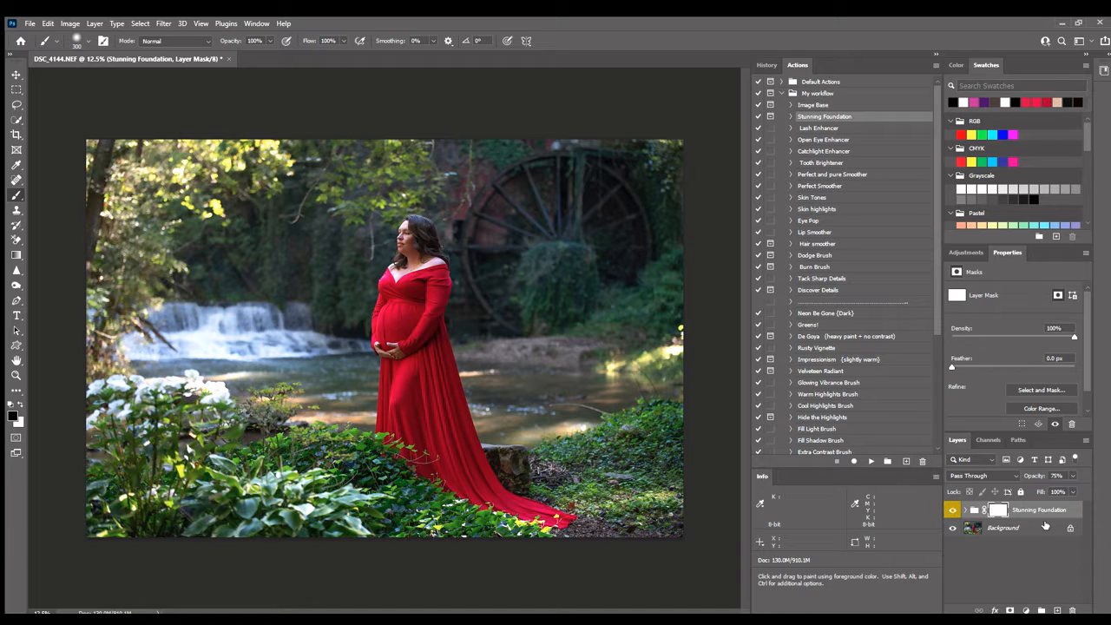
left_click(830, 105)
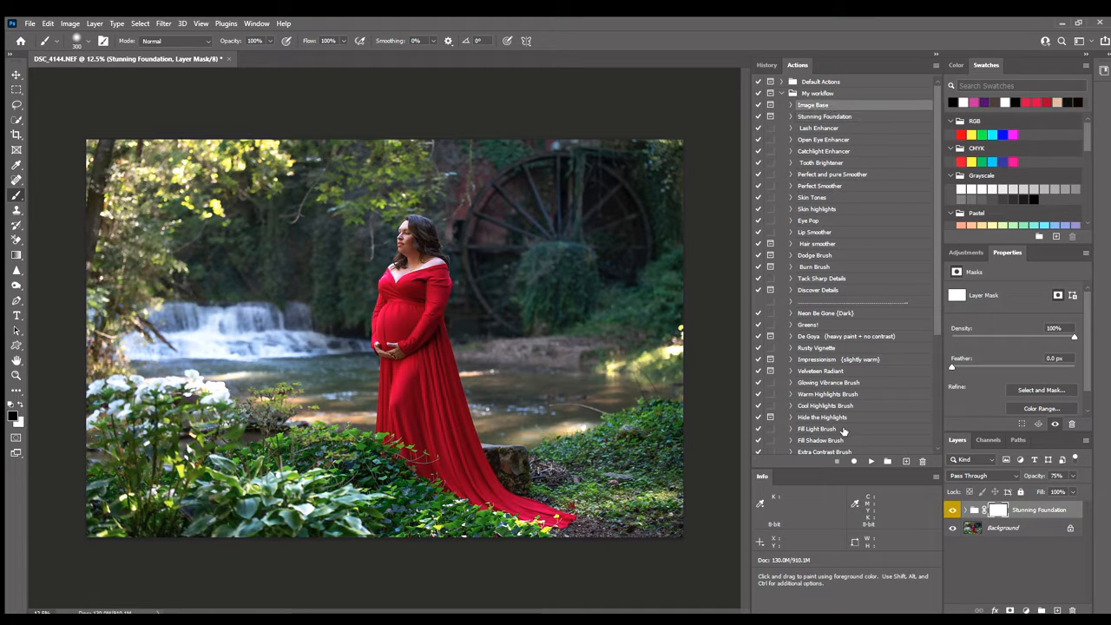
left_click(871, 460)
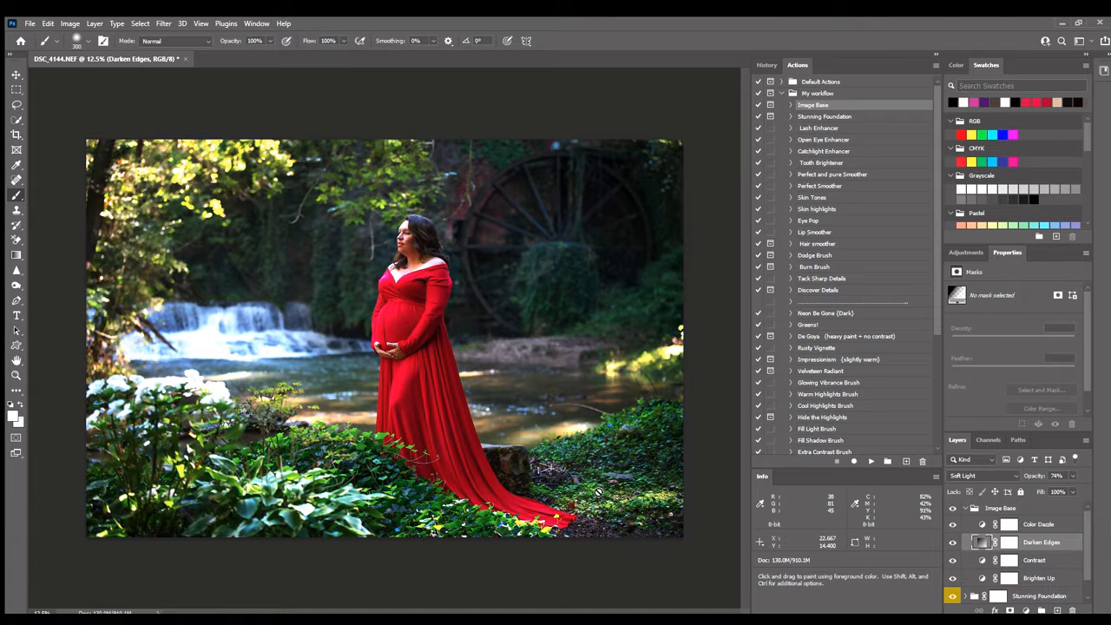
Hide the Darken Edges layer and adjust the opacity of the Contrast layer in the Image Base group.
left_click(952, 541)
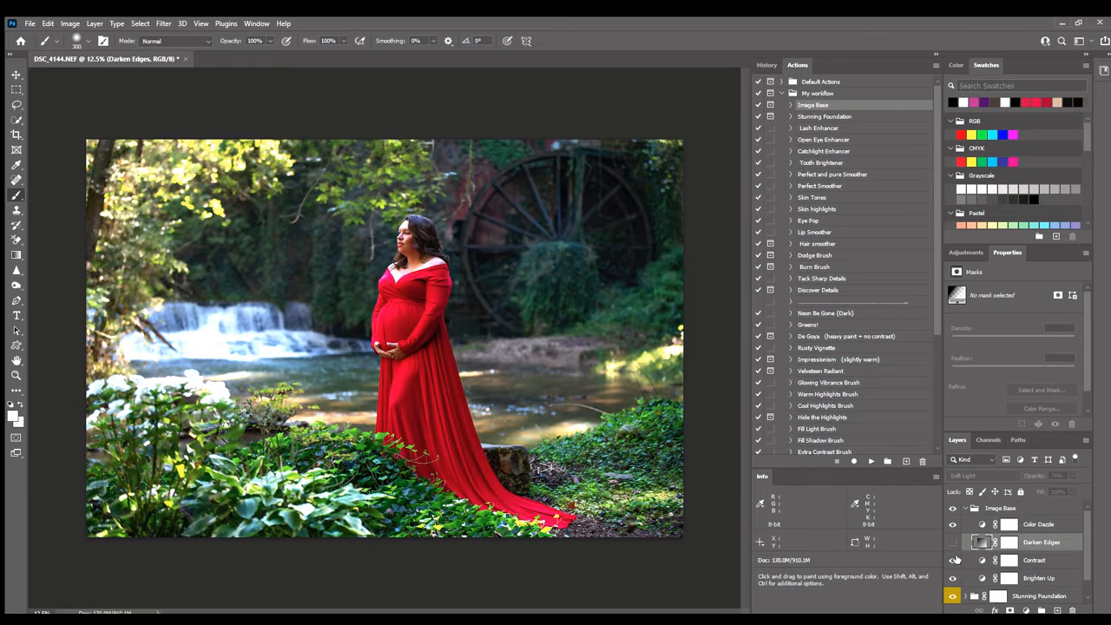
left_click(1054, 562)
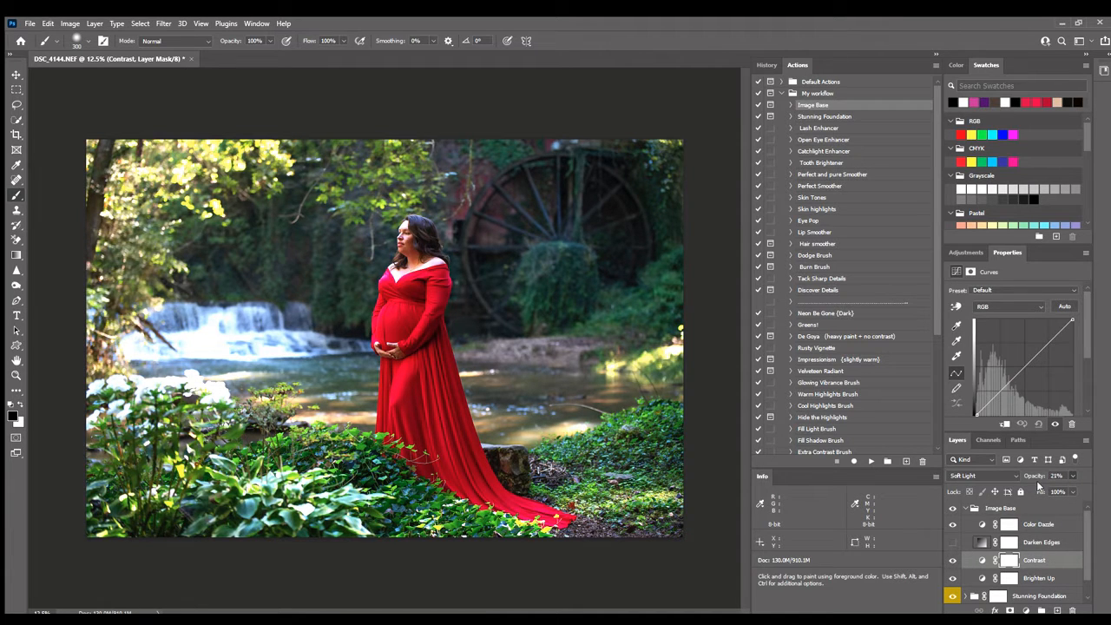
left_click_drag(1039, 486, 1033, 487)
Compare the photo with and without the Brighten Up layer, and with and without the whole collapsed Image Base group.
left_click(951, 578)
left_click(952, 578)
left_click(952, 578)
left_click(952, 578)
left_click(965, 508)
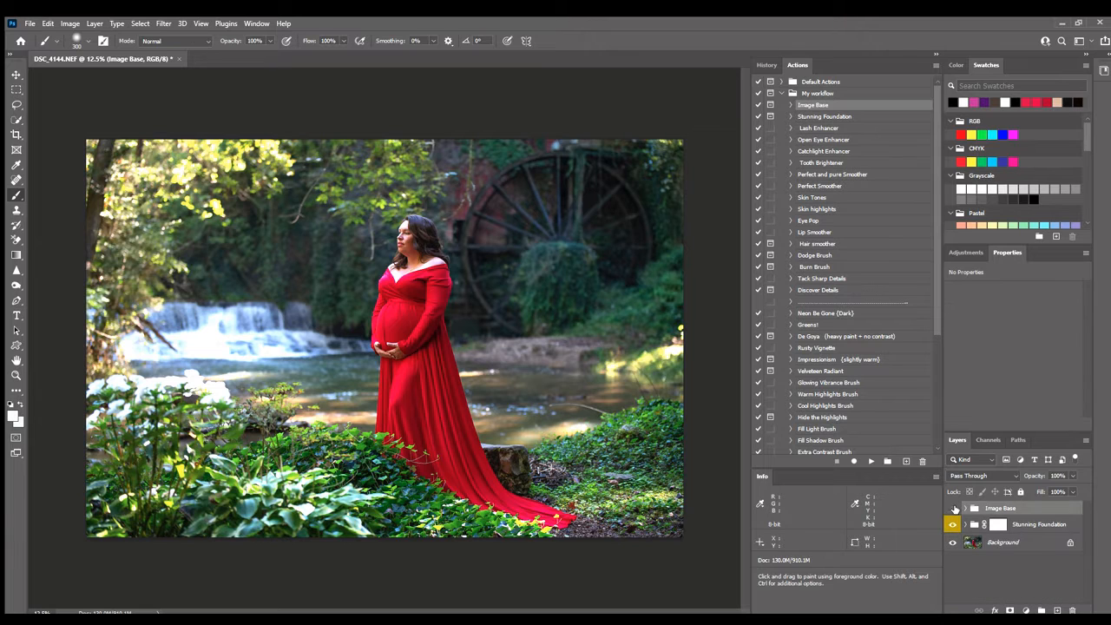
left_click(953, 508)
left_click(953, 509)
Run the Perfect and pure Smoother action from the My workflow set.
left_click(816, 174)
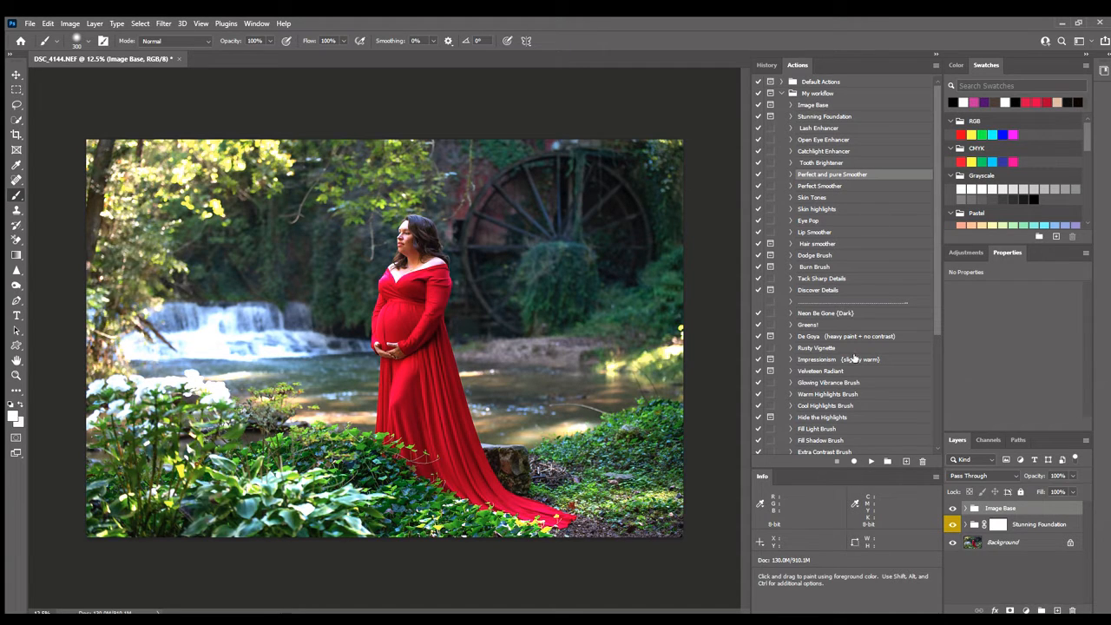
left_click(871, 461)
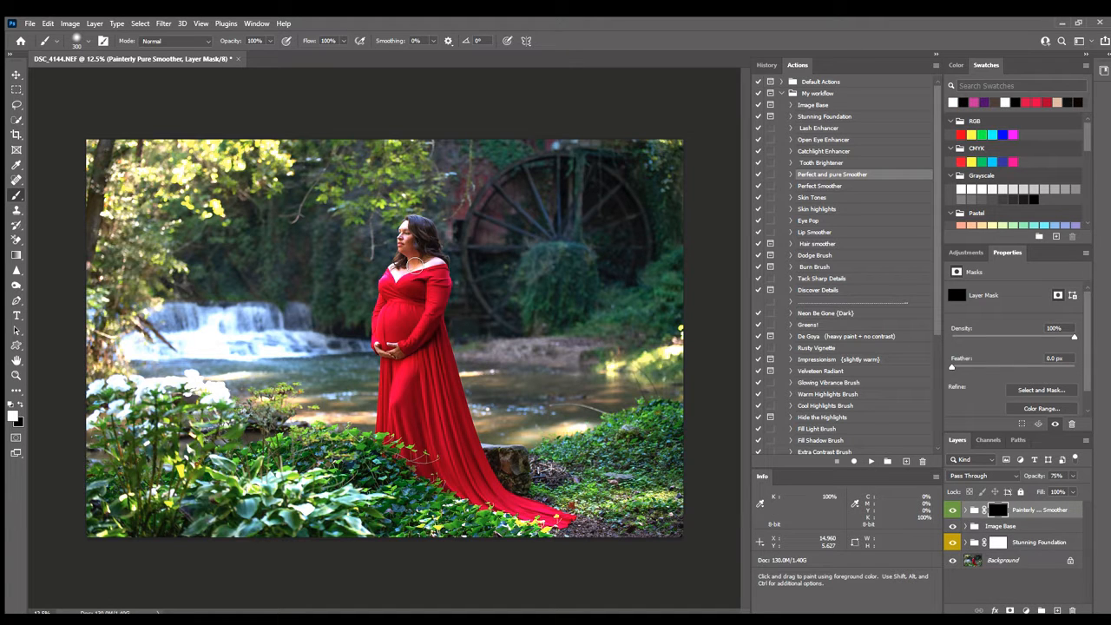
scroll(414, 264, "up", 2)
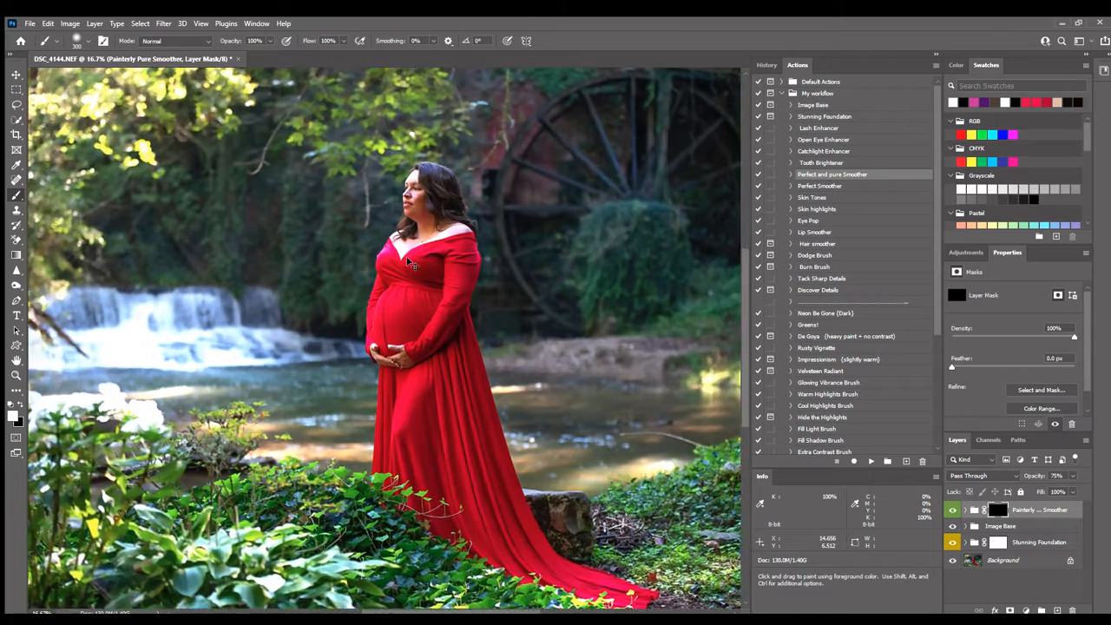
scroll(423, 274, "up", 2)
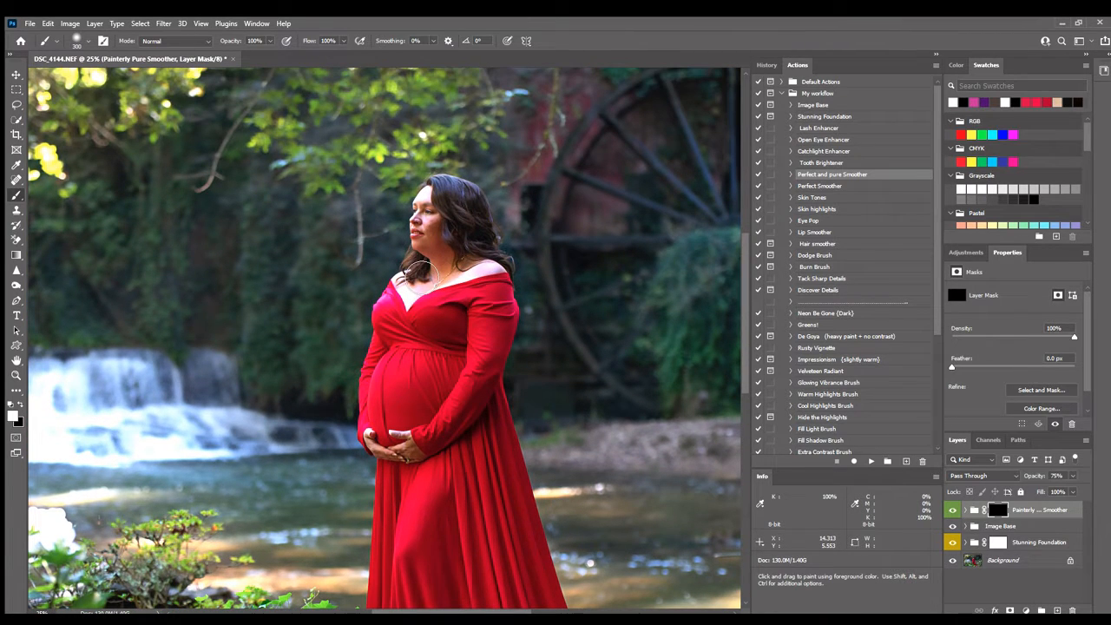
Reduce the brush size to 45 and paint the smoother's mask over the woman's skin.
key("bracketleft")
key("bracketleft")
key("bracketleft")
key("bracketleft")
key("bracketleft")
key("bracketleft")
key("bracketleft")
Compare the photo with and without the Painterly Pure Smoother group.
left_click(952, 509)
left_click(951, 508)
left_click(952, 509)
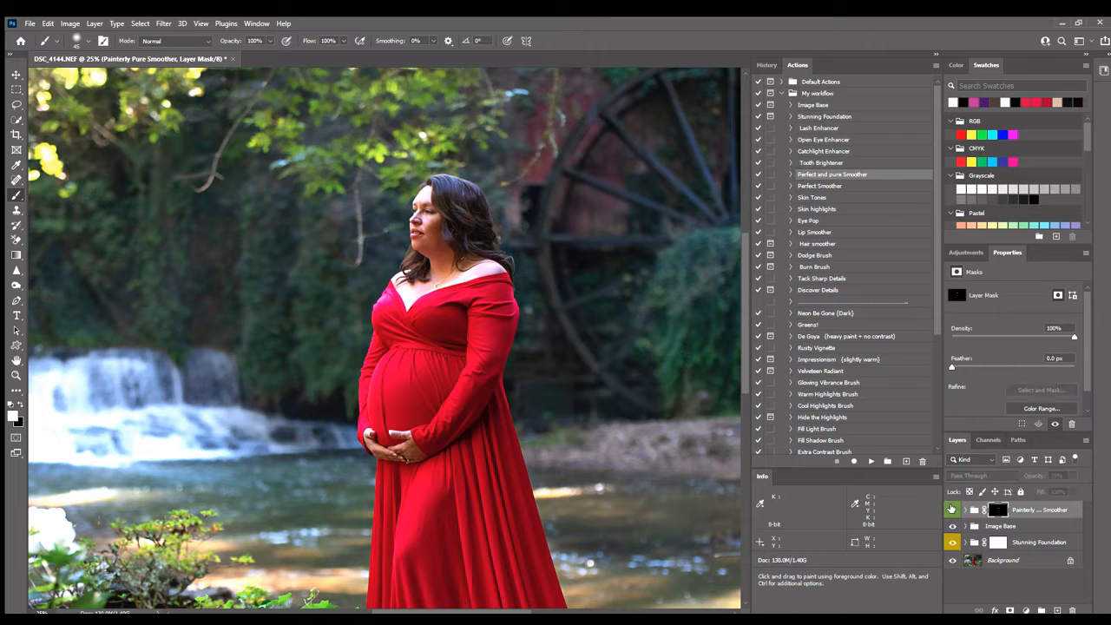
left_click(952, 509)
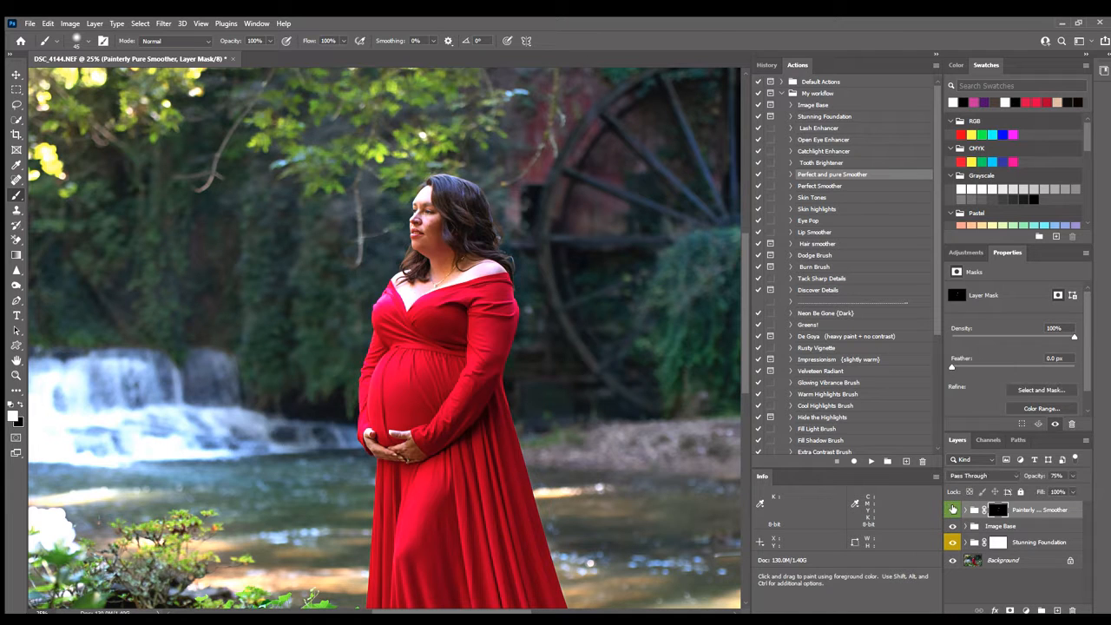
Run the Skin Tones action and set the Painterly Tone 1 layer's opacity to 100%.
left_click(839, 198)
left_click(872, 460)
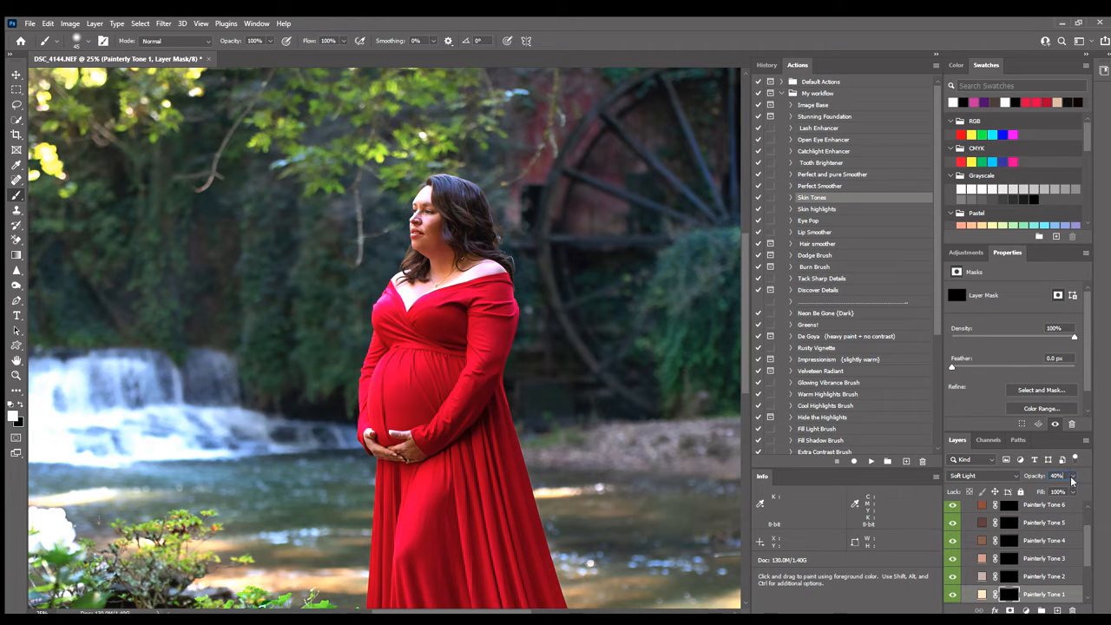
left_click_drag(1050, 488, 1093, 489)
scroll(1086, 544, "down", 1)
scroll(1087, 545, "down", 1)
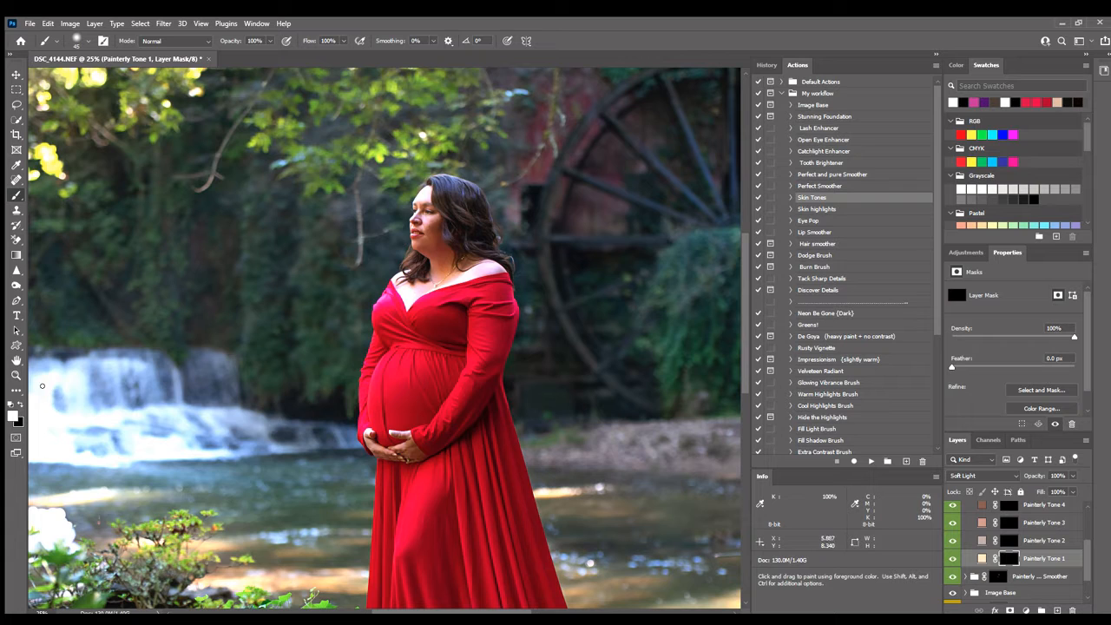
Invert the Painterly Tone 1 mask to preview the tone over the whole photo, and invert it back.
key("x")
key("x")
key("ctrl+i")
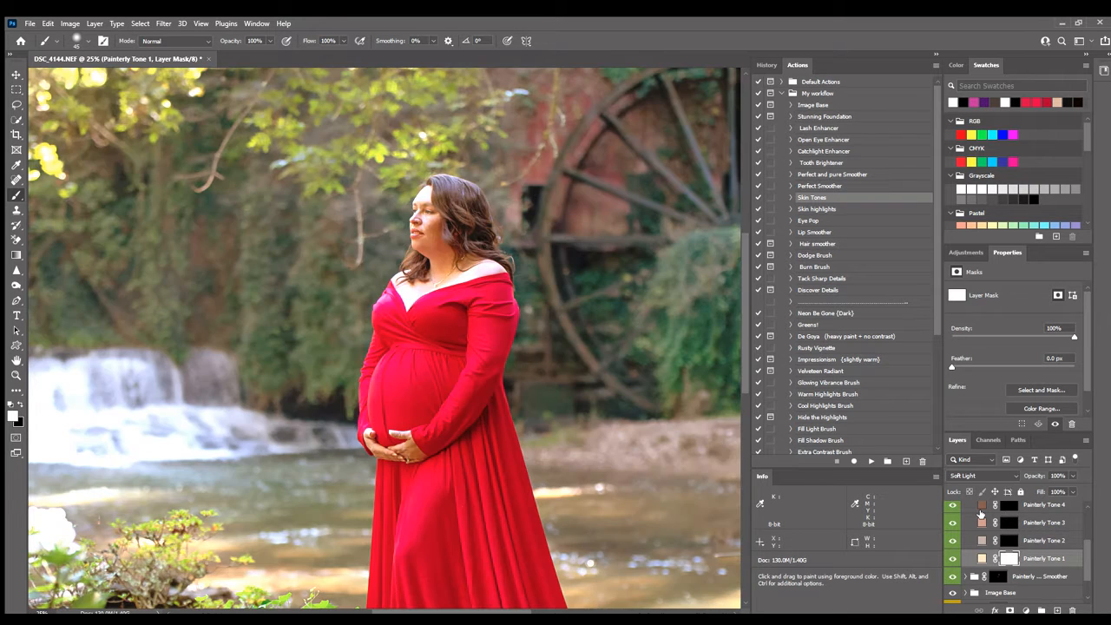
key("ctrl+i")
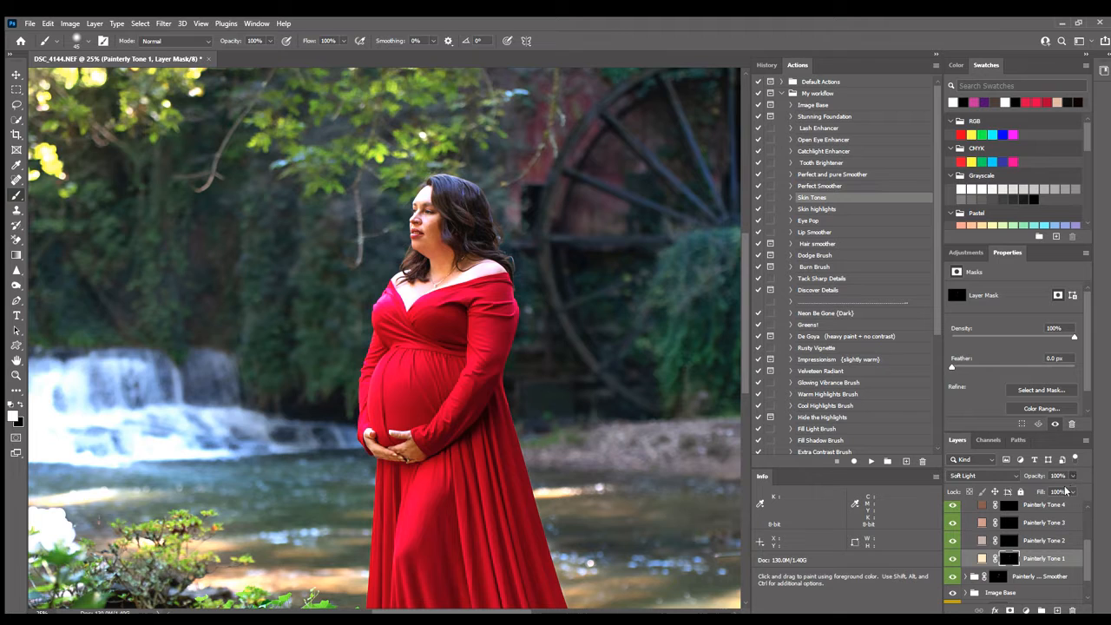
Set the Painterly Tone 1 layer's opacity to 42% and compare the photo with and without that layer.
left_click_drag(1068, 488, 1054, 489)
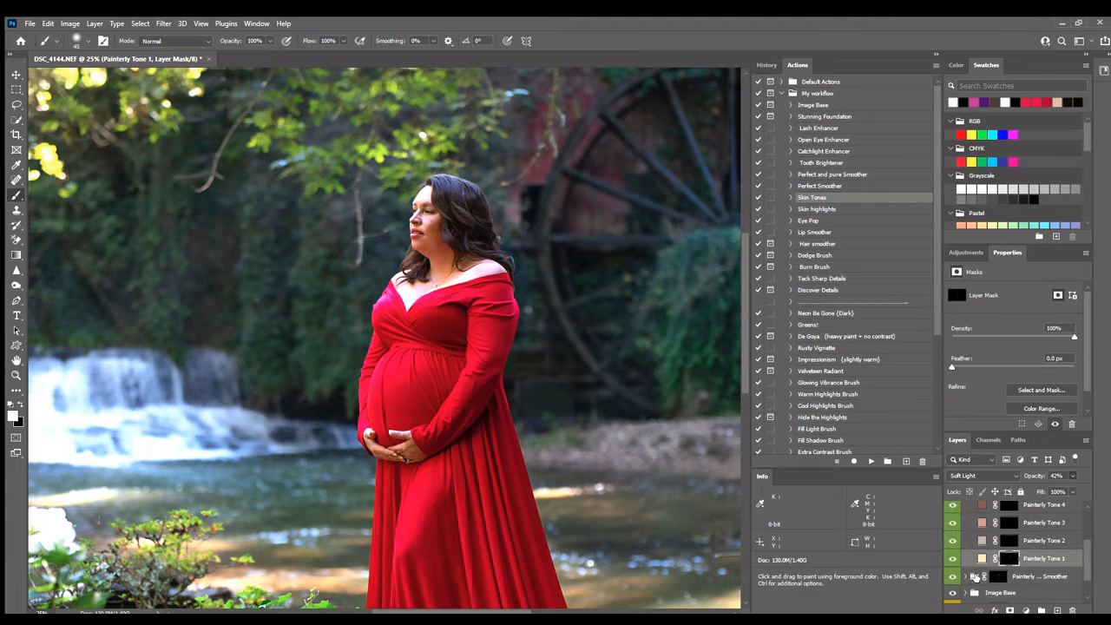
left_click(952, 558)
left_click(952, 558)
key("ctrl+minus")
key("ctrl+minus")
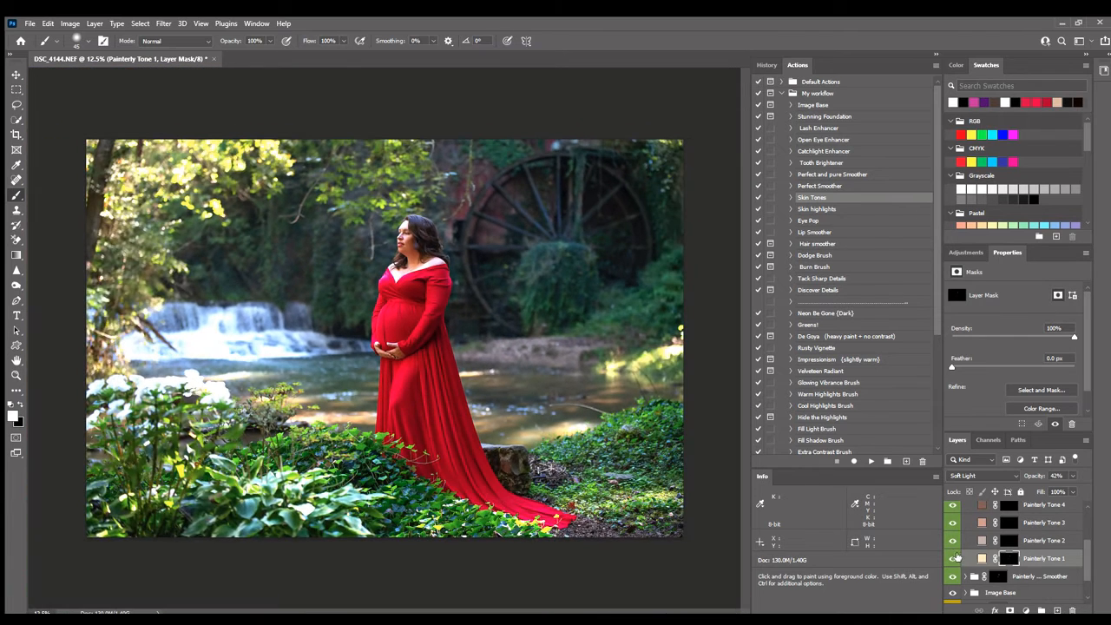
left_click(952, 558)
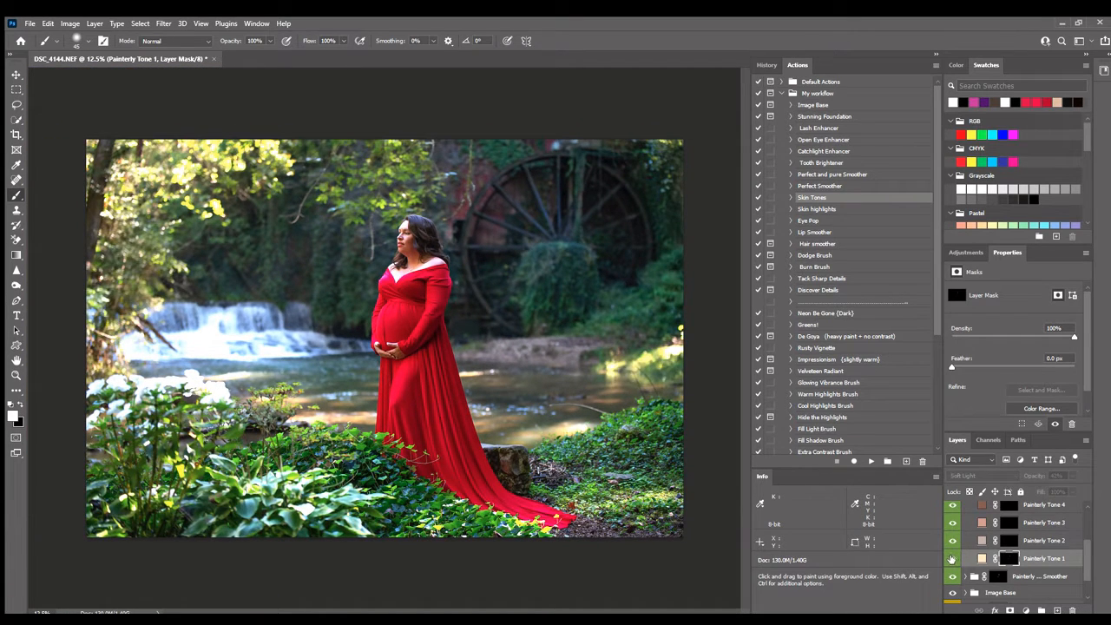
left_click(952, 558)
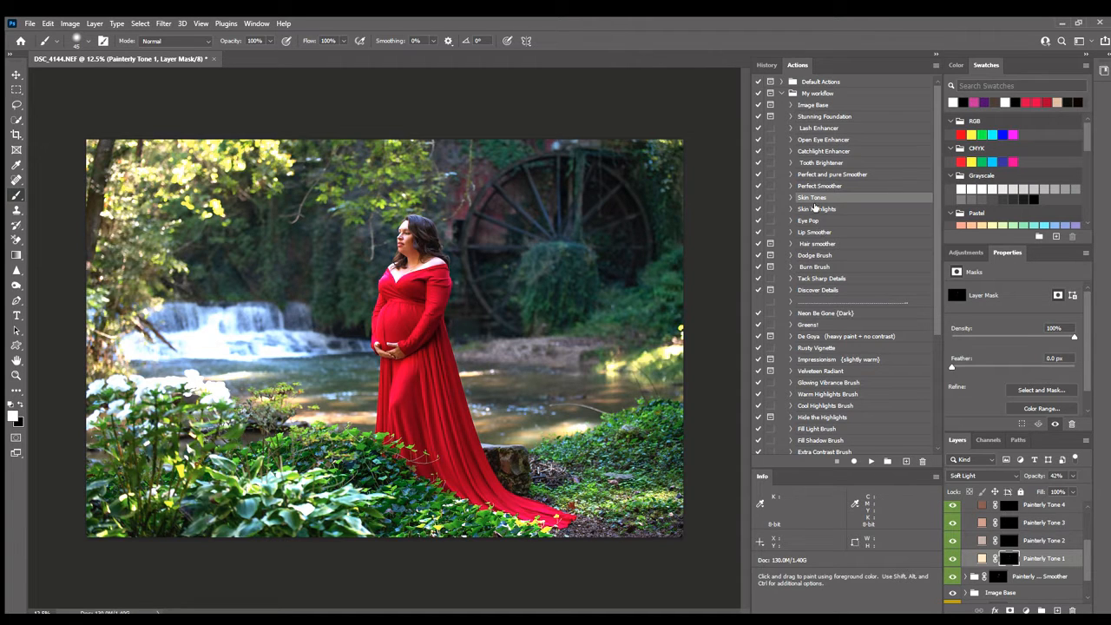
Run the Skin highlights action and delete the Golden Skin Shine group.
left_click(815, 208)
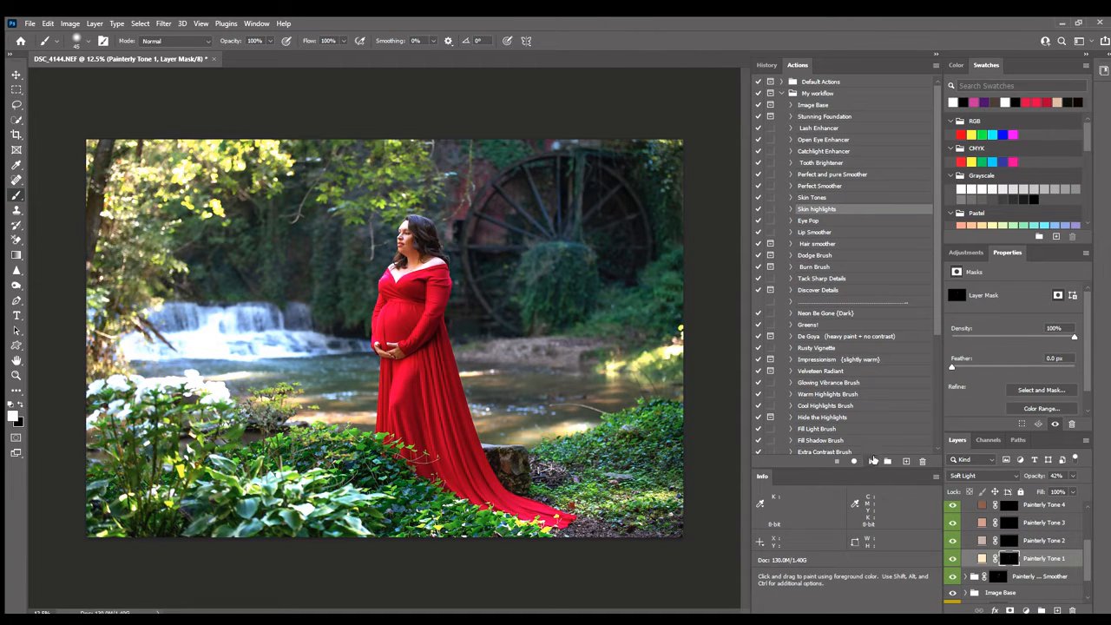
left_click(871, 460)
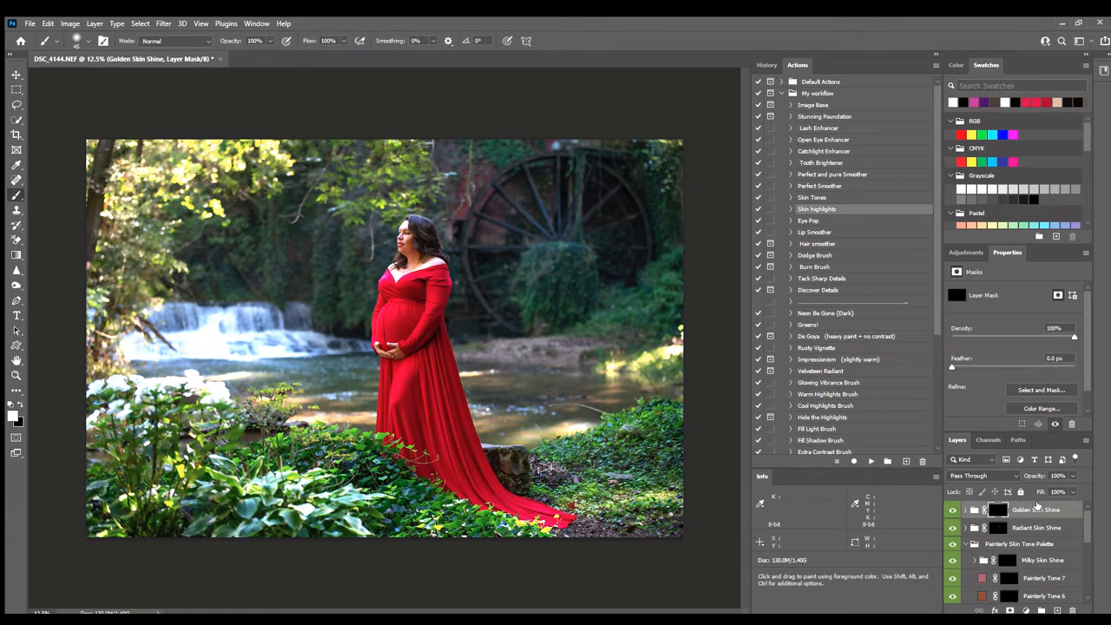
left_click_drag(1036, 505, 1073, 611)
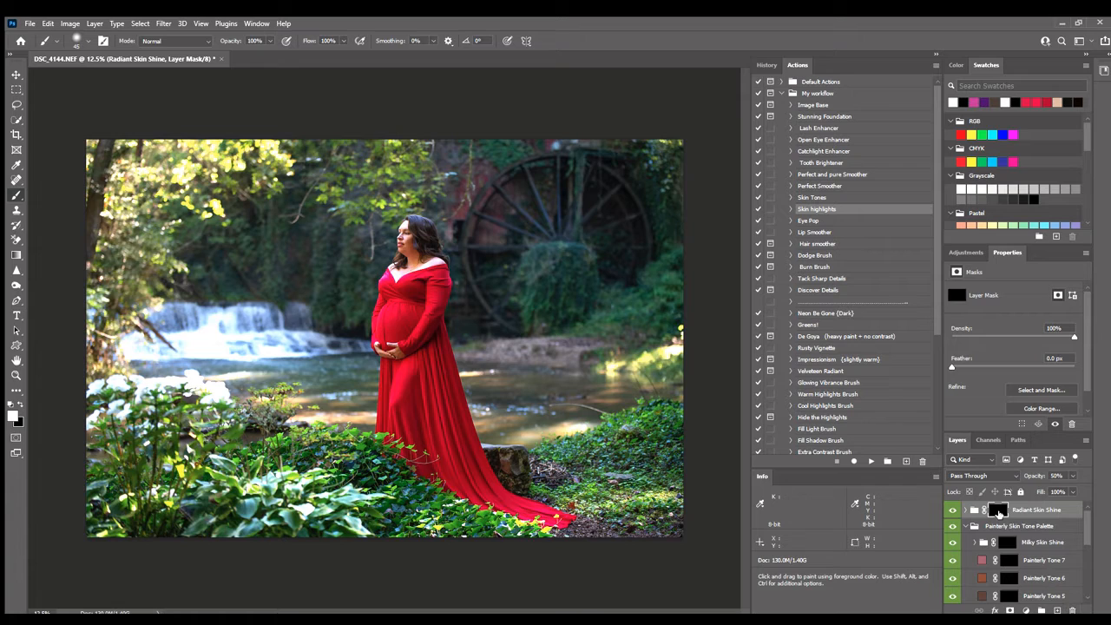
Paint the Radiant Skin Shine mask over the highlights on the woman's skin, adjusting the brush size between 90 and 40.
key("ctrl+plus")
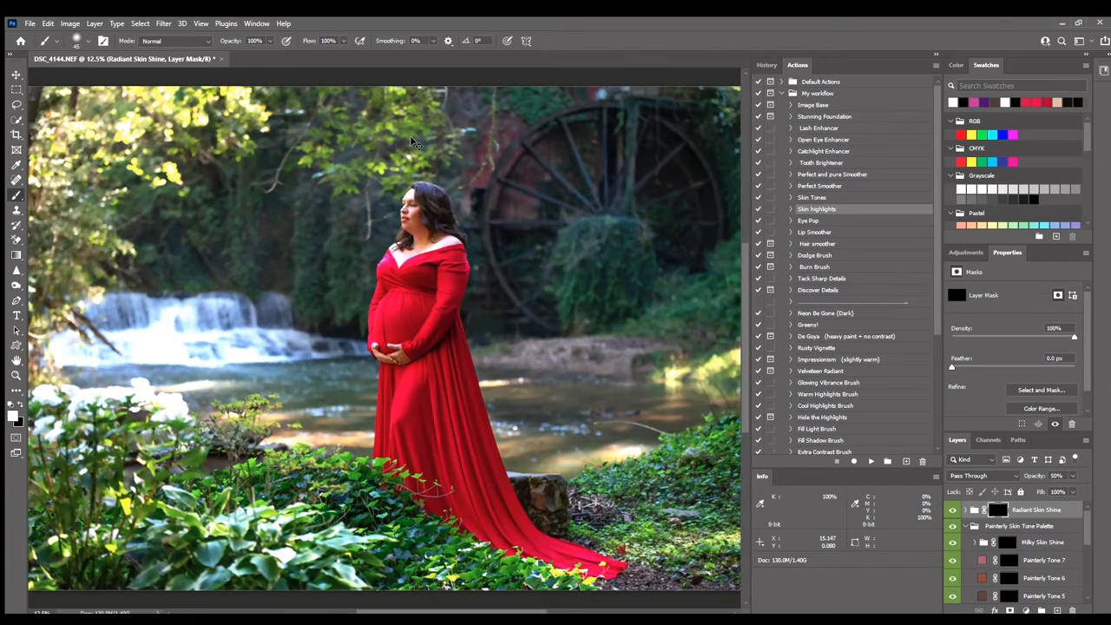
key("ctrl+plus")
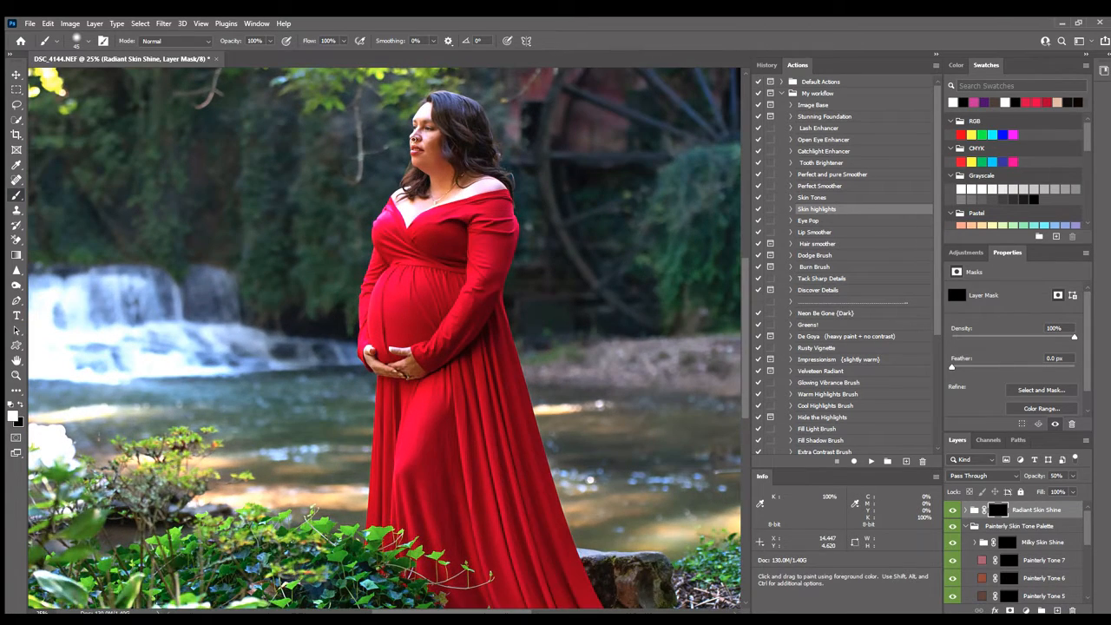
scroll(591, 249, "up", 2)
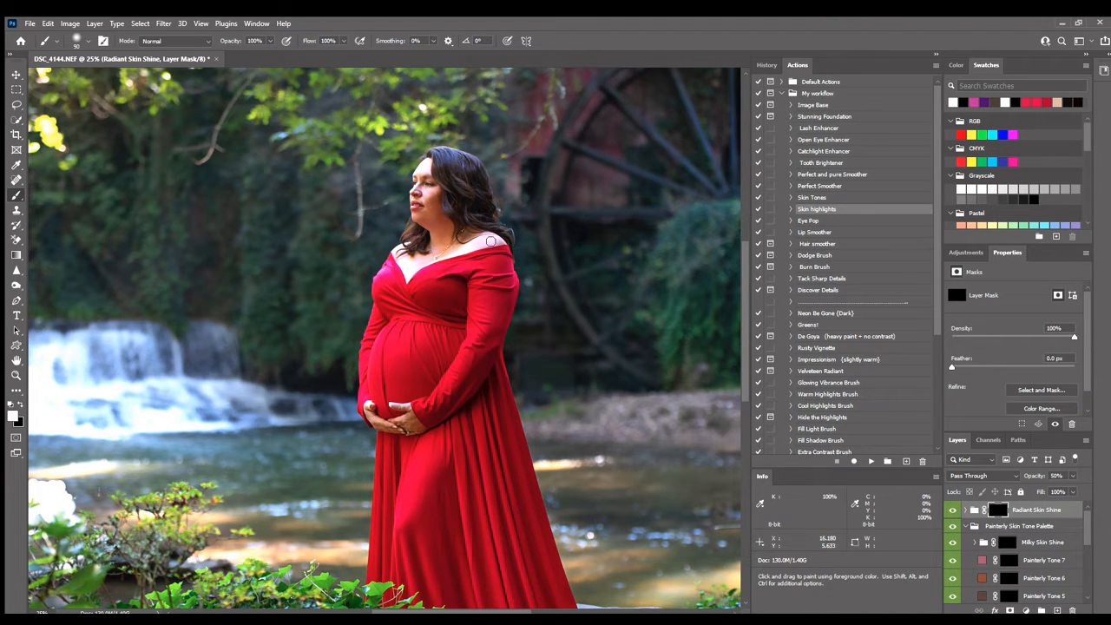
key("bracketright")
key("bracketright")
key("bracketright")
key("bracketleft")
key("bracketleft")
key("bracketleft")
key("bracketleft")
key("bracketleft")
key("bracketleft")
Compare the full photo with and without the Radiant Skin Shine group.
key("ctrl+minus")
key("ctrl+minus")
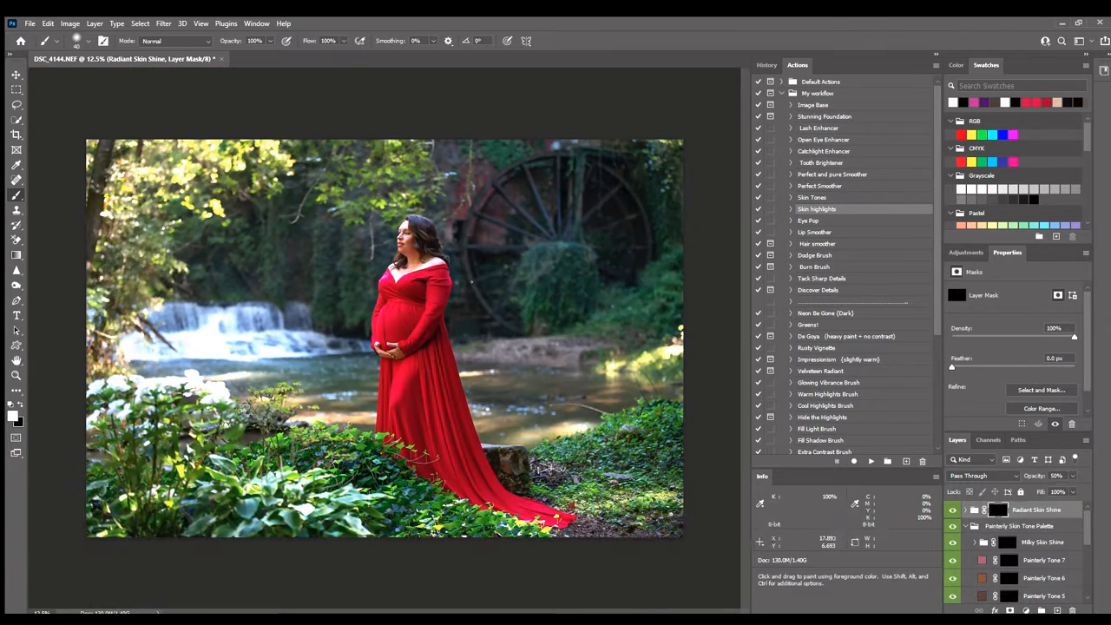
left_click(953, 510)
left_click(952, 510)
Paint the Radiant Skin Shine mask along the red dress's skirt folds and belly, enlarging the brush to 200.
mouse_move(456, 455)
left_mouse_down()
mouse_move(460, 467)
mouse_move(434, 469)
left_mouse_up()
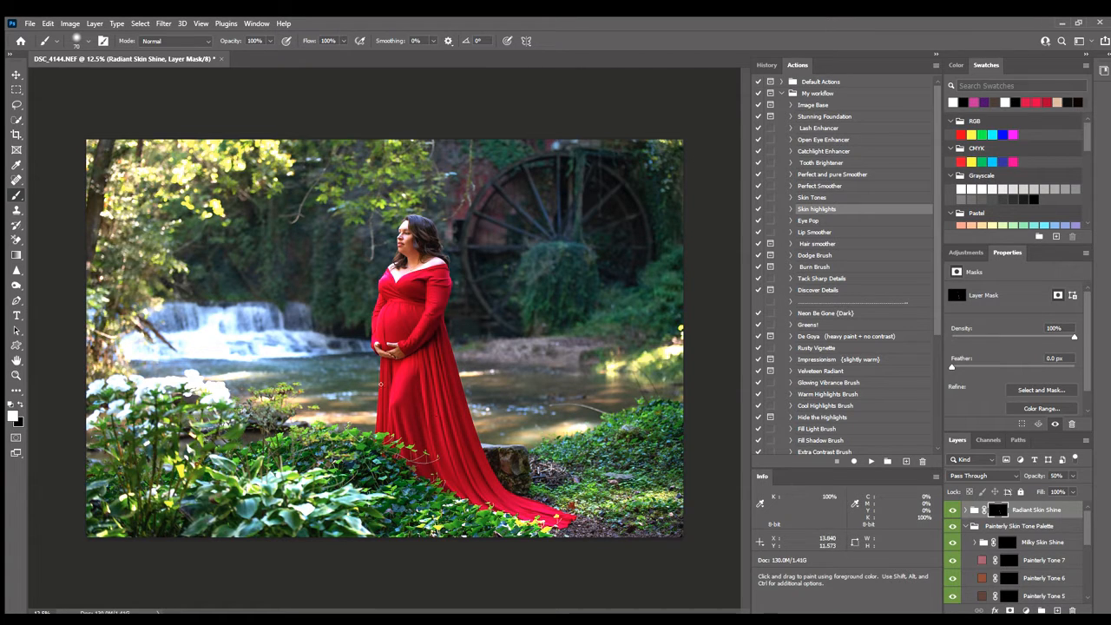
mouse_move(403, 418)
left_mouse_down()
mouse_move(409, 451)
mouse_move(389, 427)
left_mouse_up()
key("bracketright")
mouse_move(389, 313)
left_mouse_down()
mouse_move(411, 310)
mouse_move(396, 320)
mouse_move(393, 299)
mouse_move(438, 272)
mouse_move(385, 275)
mouse_move(391, 268)
mouse_move(423, 328)
mouse_move(409, 349)
left_mouse_up()
key("bracketleft")
key("bracketright")
key("bracketright")
key("bracketright")
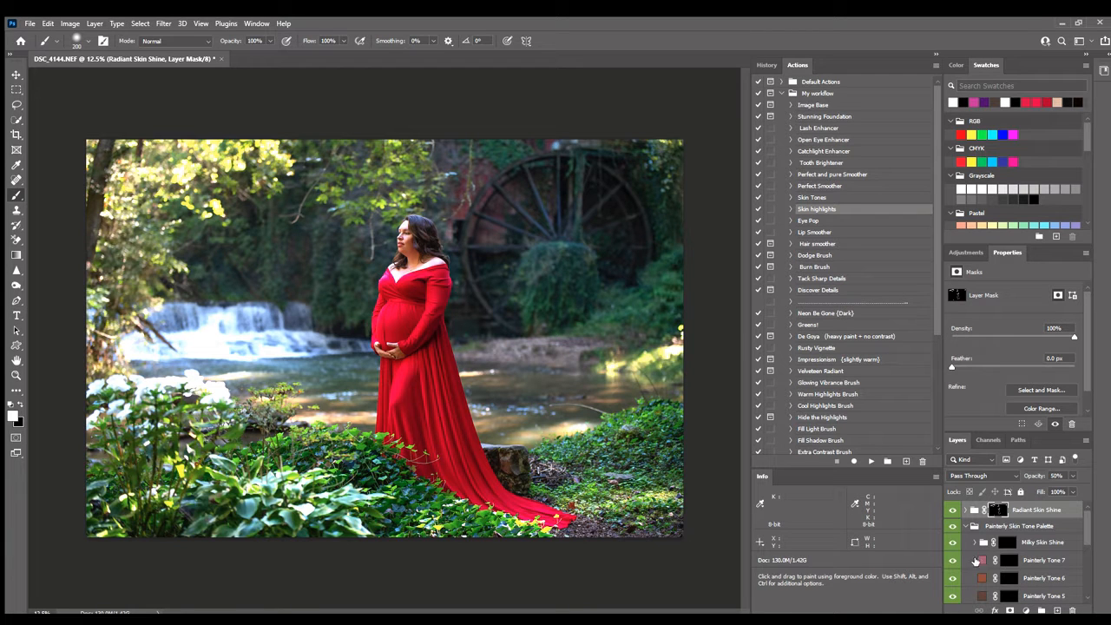
Compare the dress highlights with the Radiant Skin Shine group switched off and on.
left_click(952, 509)
left_click(953, 509)
left_click(953, 510)
left_click(952, 509)
Run the Dodge Brush action and lighten the folds of the red skirt at 8% midtone exposure, reducing the brush size to 125.
left_click(824, 256)
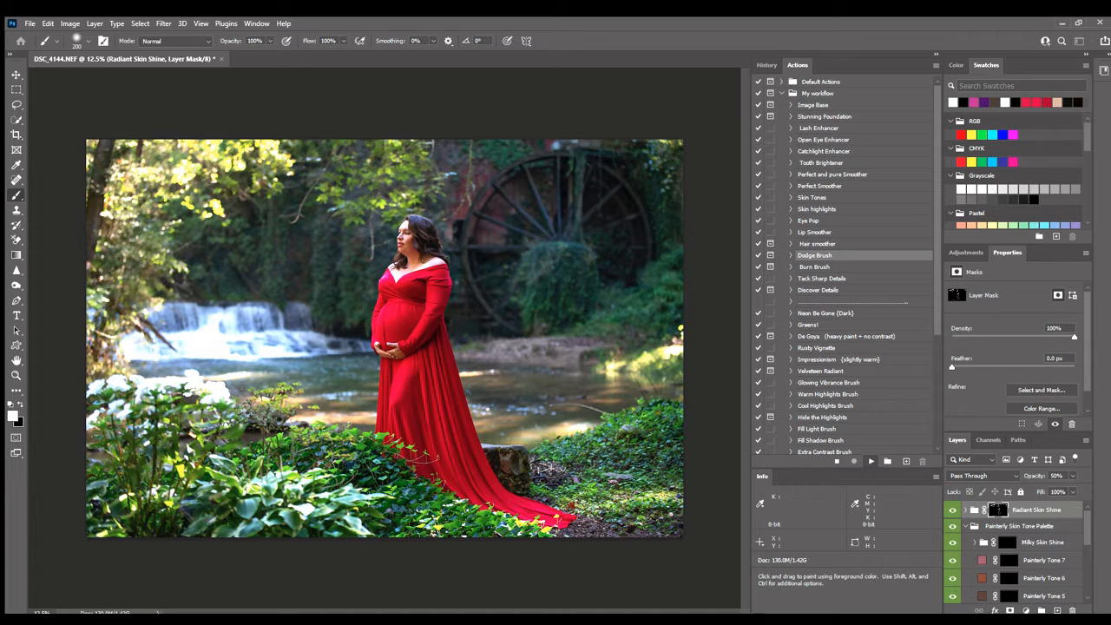
left_click(871, 461)
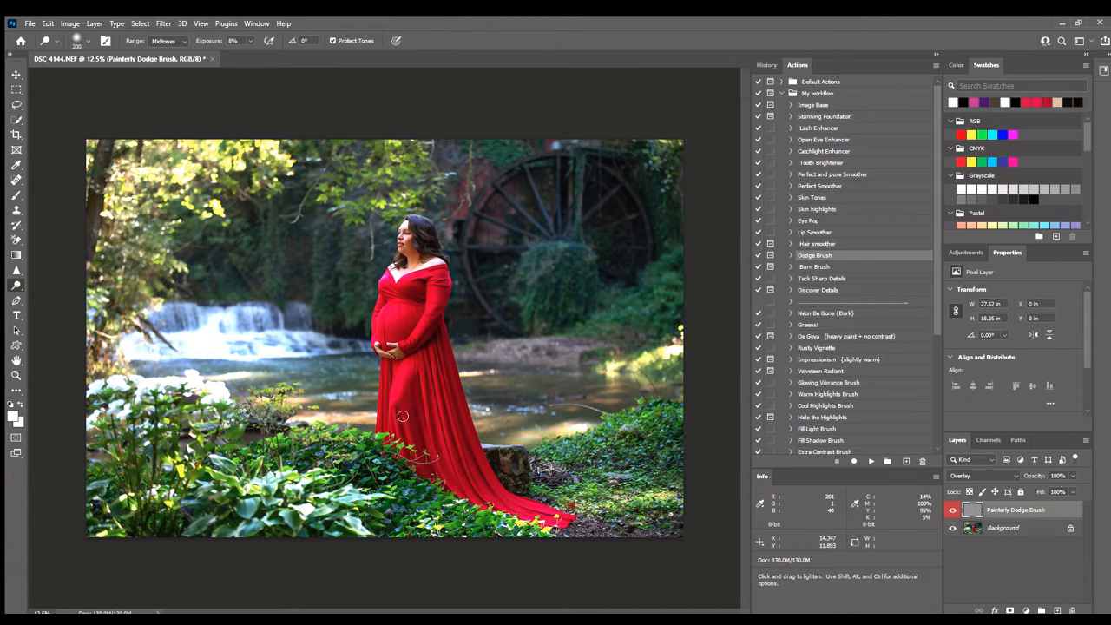
mouse_move(406, 370)
left_mouse_down()
mouse_move(402, 461)
mouse_move(396, 454)
mouse_move(391, 381)
mouse_move(437, 387)
mouse_move(434, 438)
mouse_move(446, 453)
mouse_move(430, 352)
mouse_move(456, 466)
mouse_move(449, 445)
mouse_move(436, 443)
mouse_move(437, 463)
mouse_move(419, 367)
mouse_move(431, 443)
mouse_move(478, 500)
mouse_move(443, 386)
left_mouse_up()
key("[")
key("[")
key("[")
key("[")
key("]")
left_click_drag(441, 485, 419, 354)
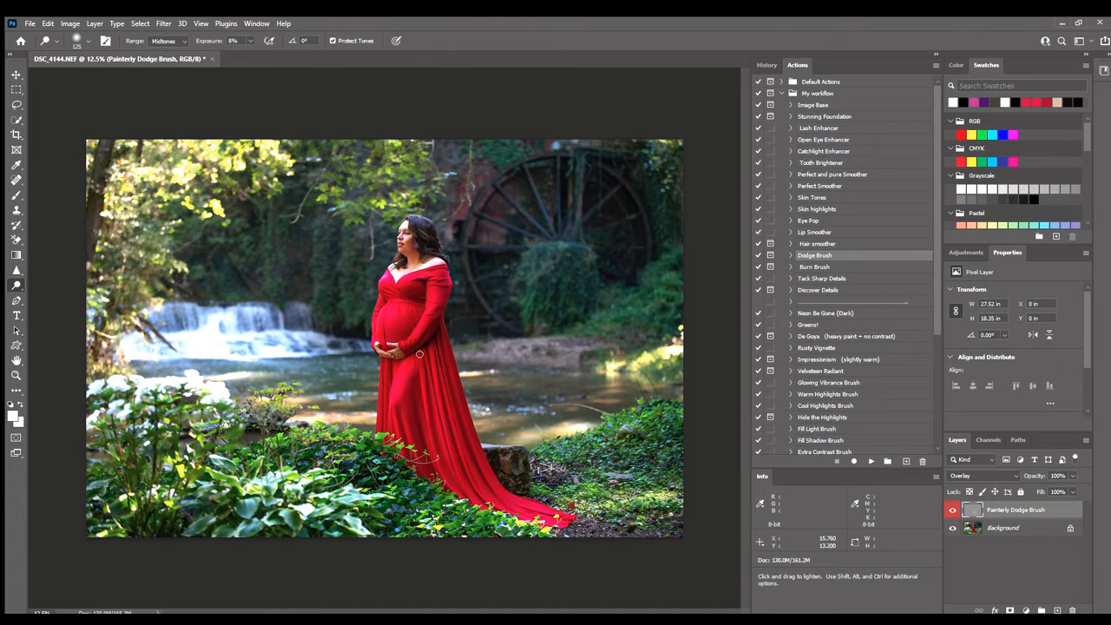
left_click_drag(411, 437, 422, 474)
Reduce the dodge brush size to 60 and lighten the highlights in the woman's dark hair.
key("bracketright")
key("bracketleft")
key("bracketleft")
key("bracketleft")
key("ctrl+plus")
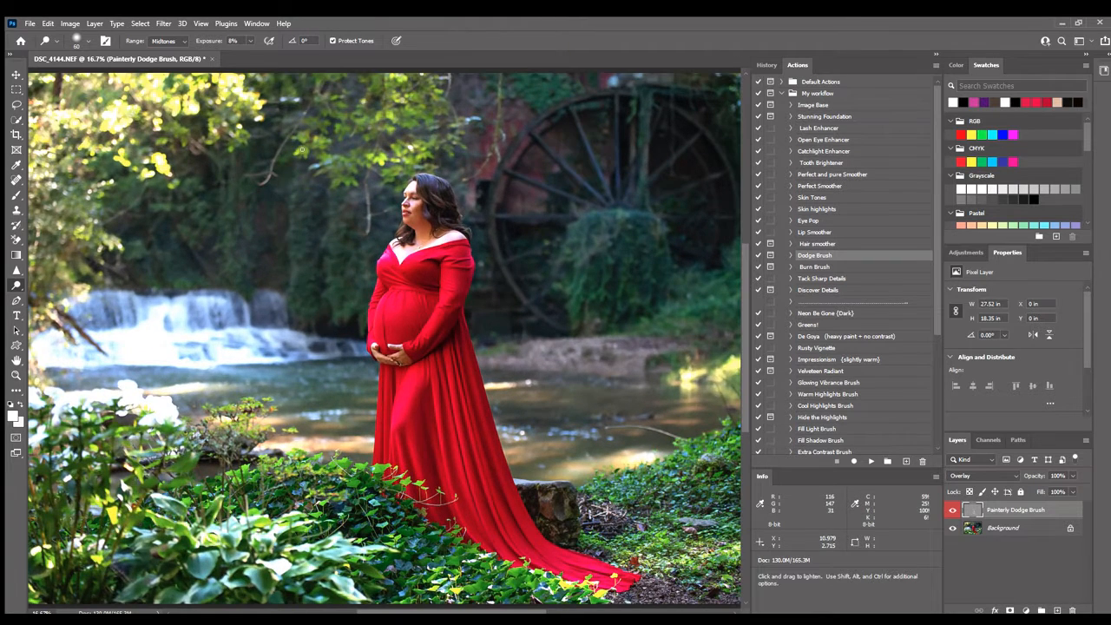
key("ctrl+plus")
scroll(594, 162, "up", 2)
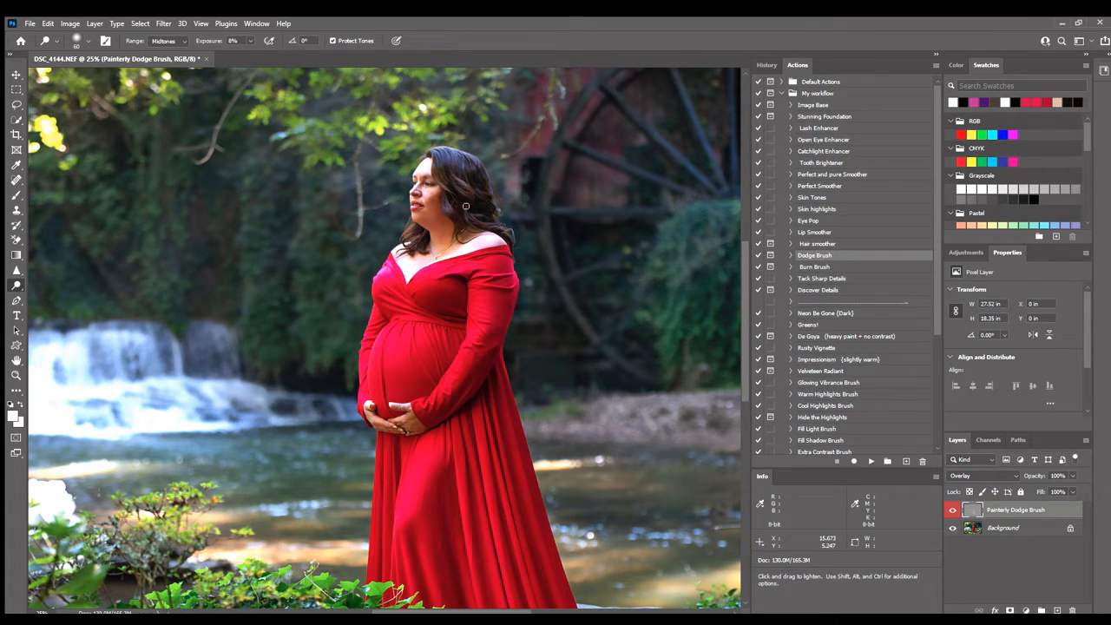
left_click_drag(490, 208, 435, 186)
key("ctrl+minus")
key("ctrl+minus")
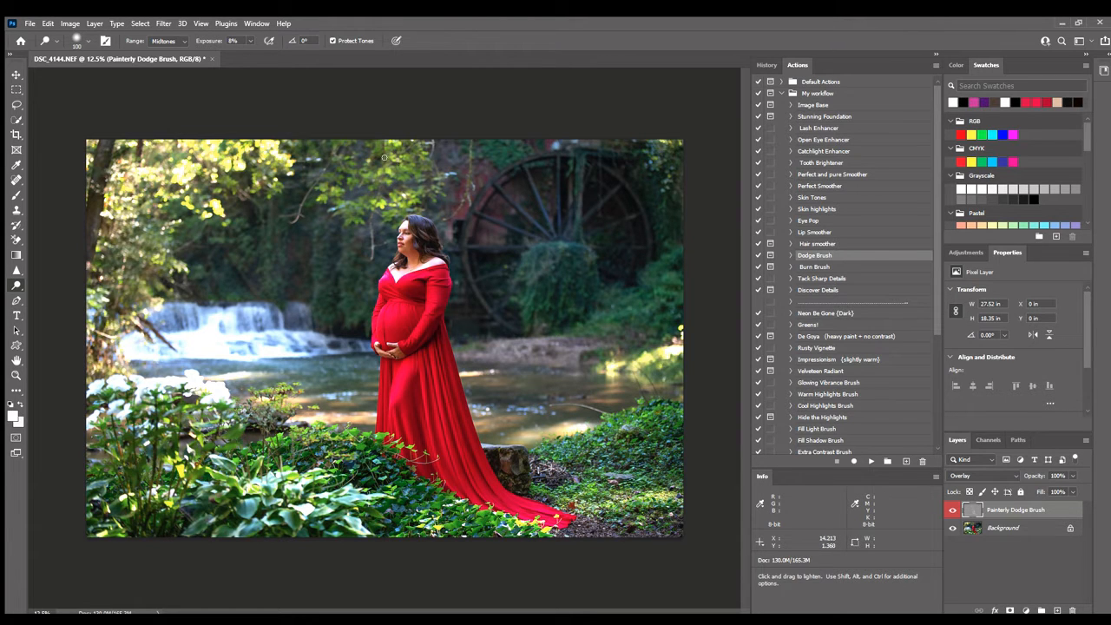
Lighten the foreground leaves and the ivy bank beside the dress with the dodge brush, enlarging it to 200 and 300.
key("bracketright")
key("bracketright")
key("bracketright")
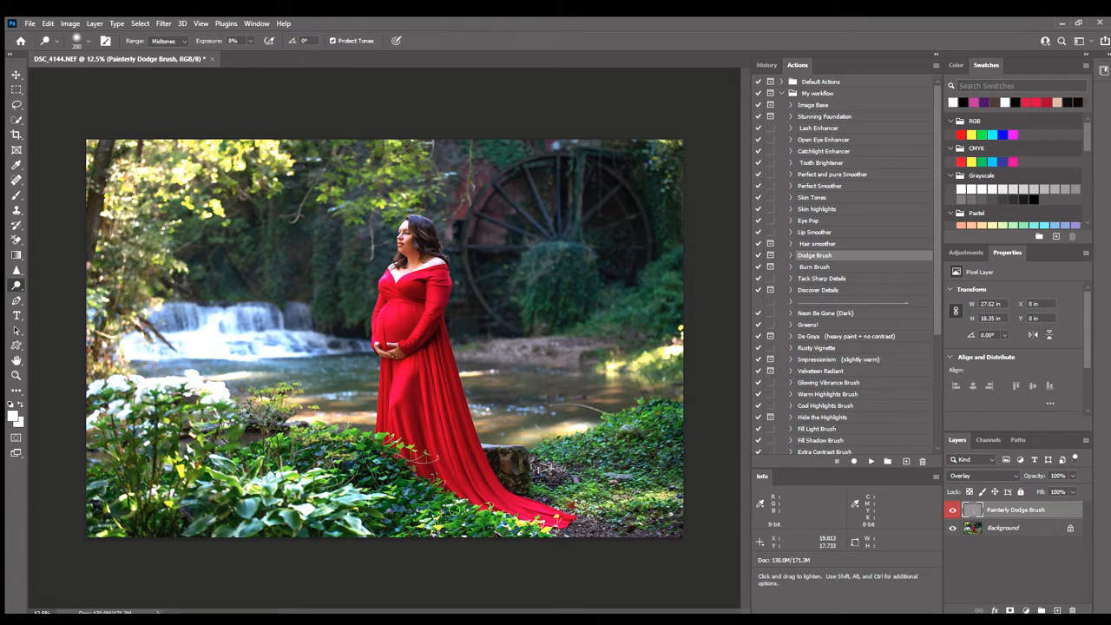
left_click_drag(396, 488, 375, 437)
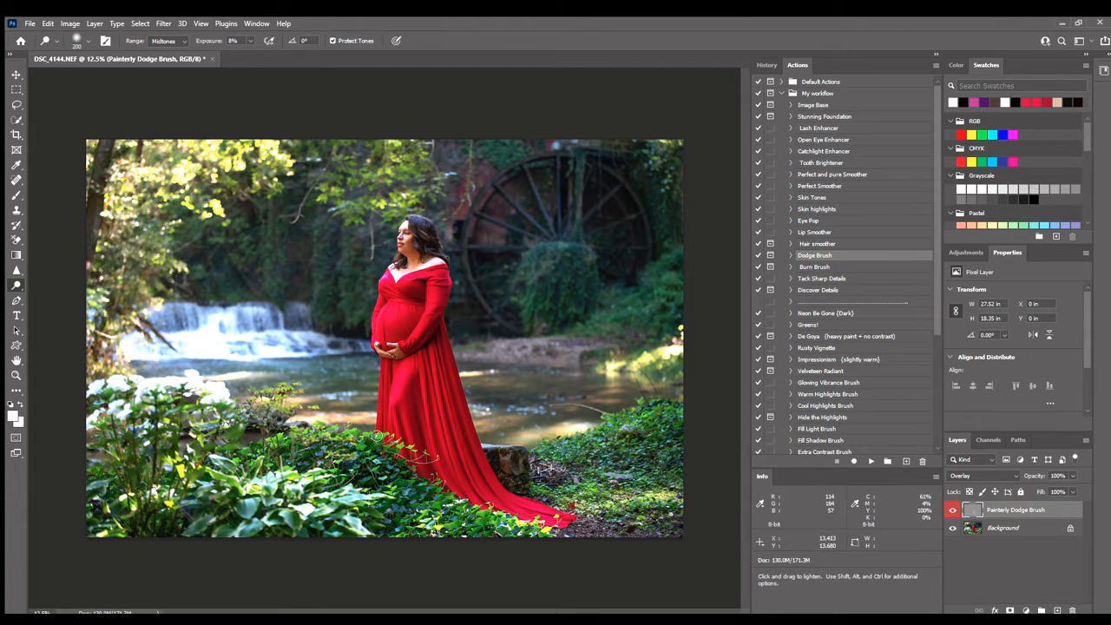
key("]")
key("]")
left_click_drag(544, 435, 586, 428)
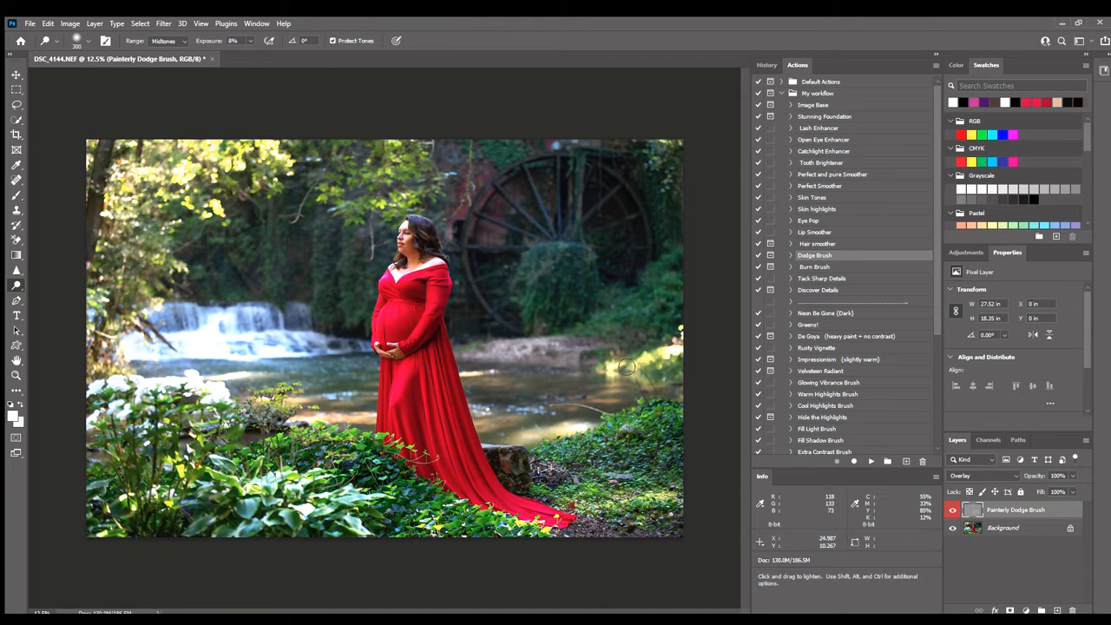
Lighten the background shrubs and the water wheel with the dodge brush, reducing its size to 175 for the wheel.
mouse_move(630, 310)
left_mouse_down()
mouse_move(674, 294)
mouse_move(697, 302)
mouse_move(658, 305)
mouse_move(660, 280)
left_mouse_up()
mouse_move(574, 299)
left_mouse_down()
mouse_move(544, 327)
mouse_move(528, 305)
mouse_move(544, 260)
mouse_move(569, 249)
mouse_move(564, 239)
left_mouse_up()
key("bracketleft")
key("bracketleft")
key("bracketleft")
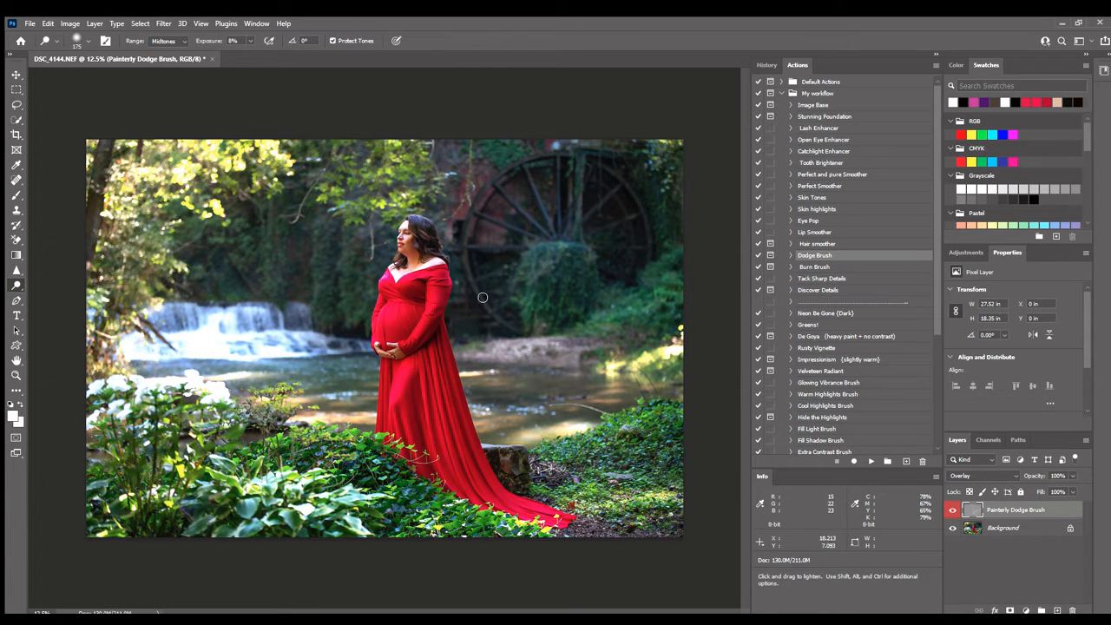
mouse_move(477, 287)
left_mouse_down()
mouse_move(509, 321)
mouse_move(461, 260)
mouse_move(467, 280)
mouse_move(467, 222)
mouse_move(490, 189)
mouse_move(541, 156)
mouse_move(621, 175)
mouse_move(649, 255)
mouse_move(638, 192)
mouse_move(613, 171)
mouse_move(653, 257)
mouse_move(627, 193)
mouse_move(603, 173)
mouse_move(567, 155)
mouse_move(506, 168)
mouse_move(476, 196)
mouse_move(459, 249)
mouse_move(473, 280)
left_mouse_up()
mouse_move(550, 227)
left_mouse_down()
mouse_move(513, 198)
mouse_move(535, 238)
mouse_move(511, 227)
mouse_move(505, 246)
mouse_move(557, 227)
mouse_move(623, 231)
mouse_move(613, 196)
mouse_move(568, 229)
mouse_move(636, 216)
mouse_move(612, 227)
mouse_move(612, 242)
mouse_move(651, 234)
mouse_move(641, 209)
mouse_move(665, 196)
left_mouse_up()
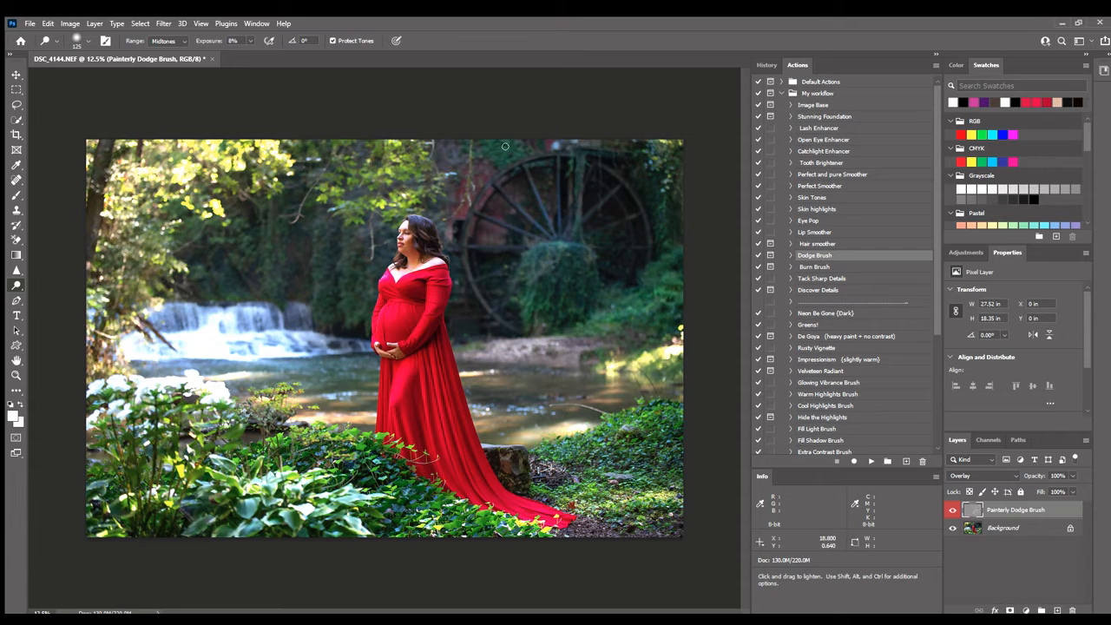
Set the dodge brush size to 175 and lighten the dark trees and the waterfall behind the woman.
key("bracketright")
key("bracketright")
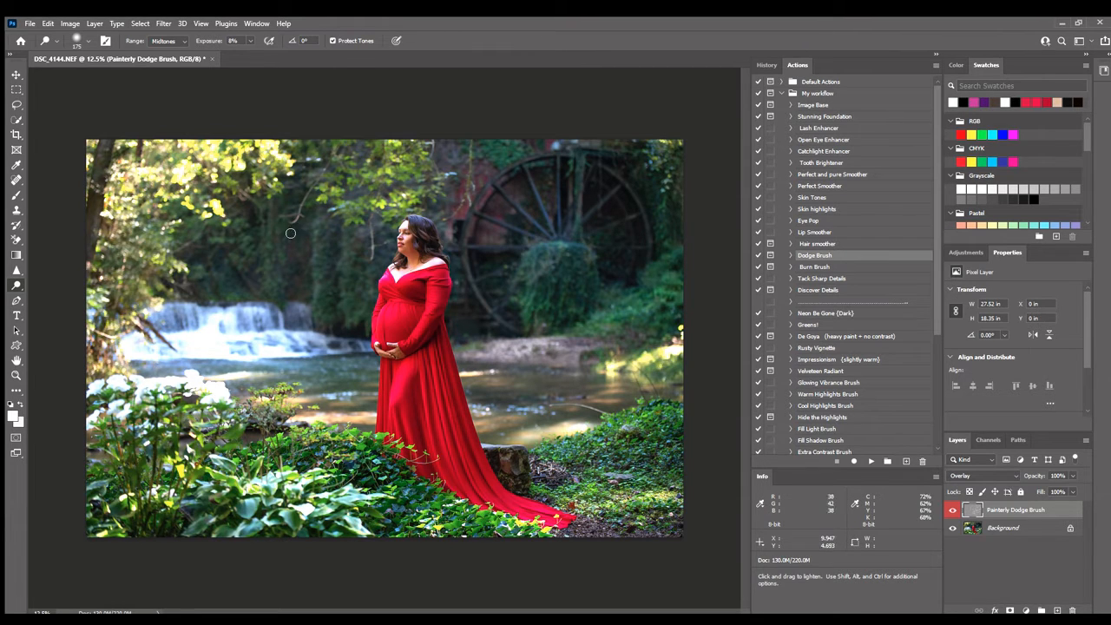
mouse_move(259, 268)
left_mouse_down()
mouse_move(230, 231)
mouse_move(238, 247)
left_mouse_up()
left_click_drag(296, 315, 248, 331)
left_click_drag(228, 333, 177, 338)
Compare the photo with the Painterly Dodge Brush layer switched off and on.
left_click(953, 511)
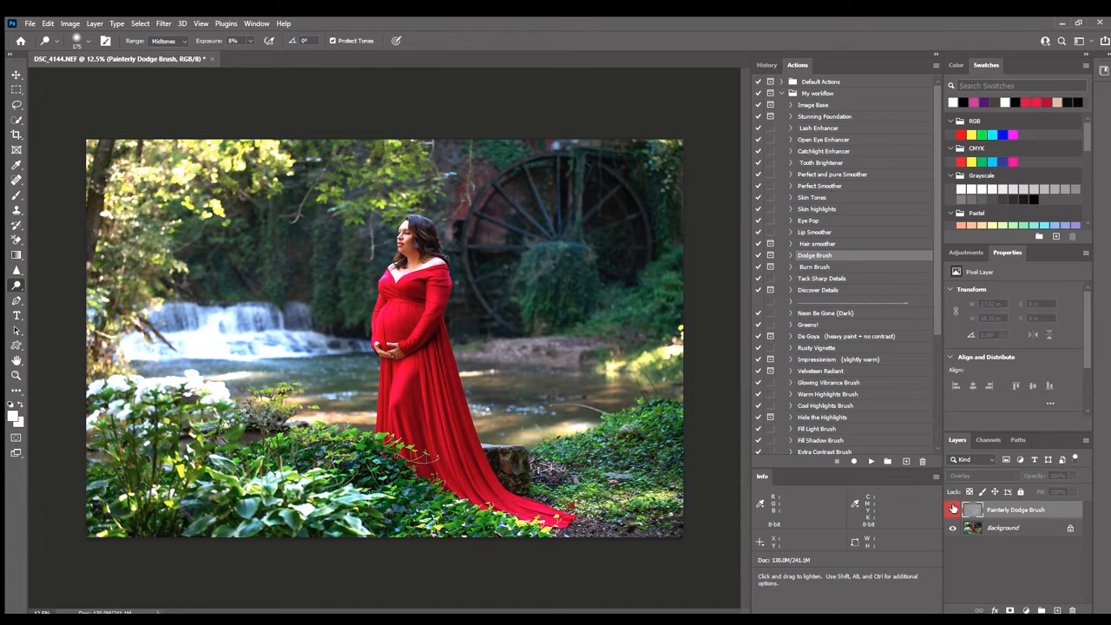
left_click(953, 511)
left_click(954, 510)
left_click(953, 509)
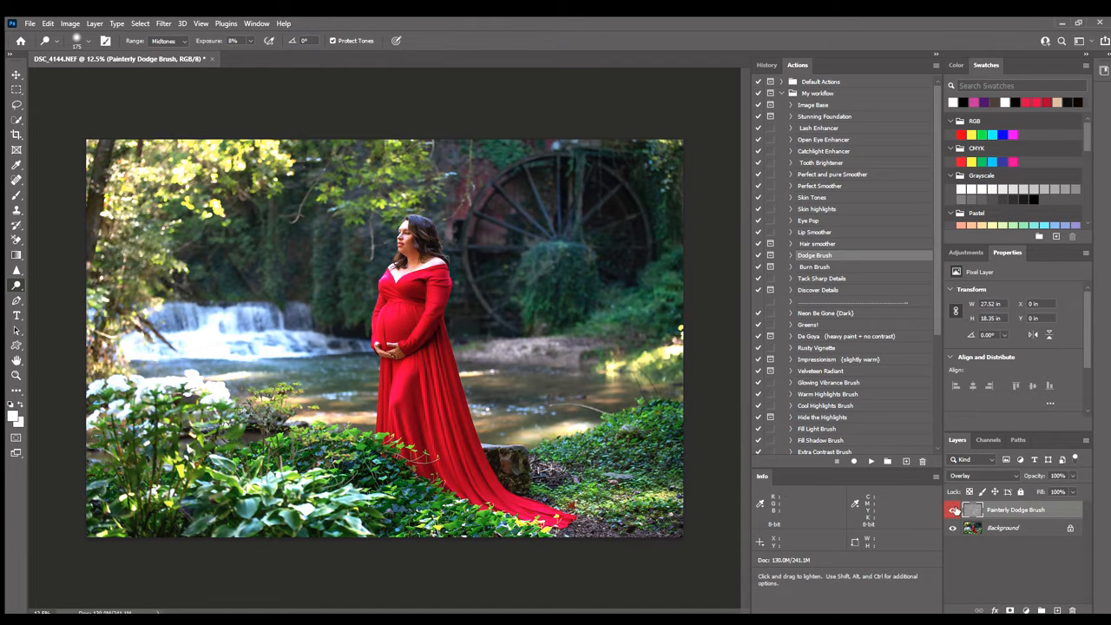
left_click(954, 510)
left_click(954, 510)
Run the Burn Brush action and darken the red dress's skirt folds and bodice at 8% highlights exposure, reducing the brush size to 70.
left_click(831, 269)
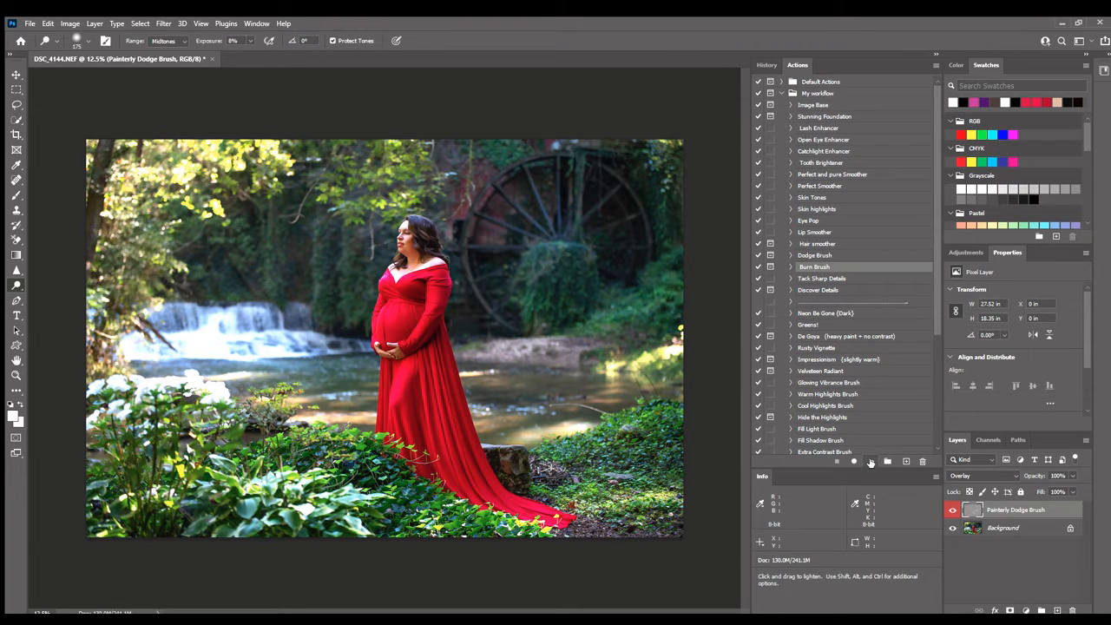
left_click(951, 510)
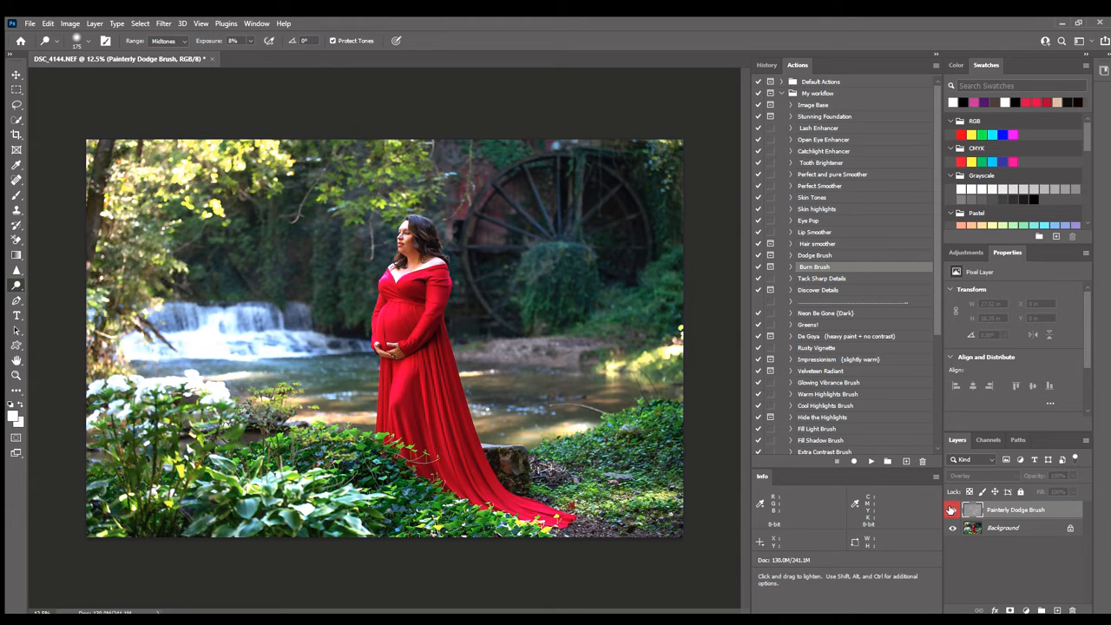
left_click(951, 510)
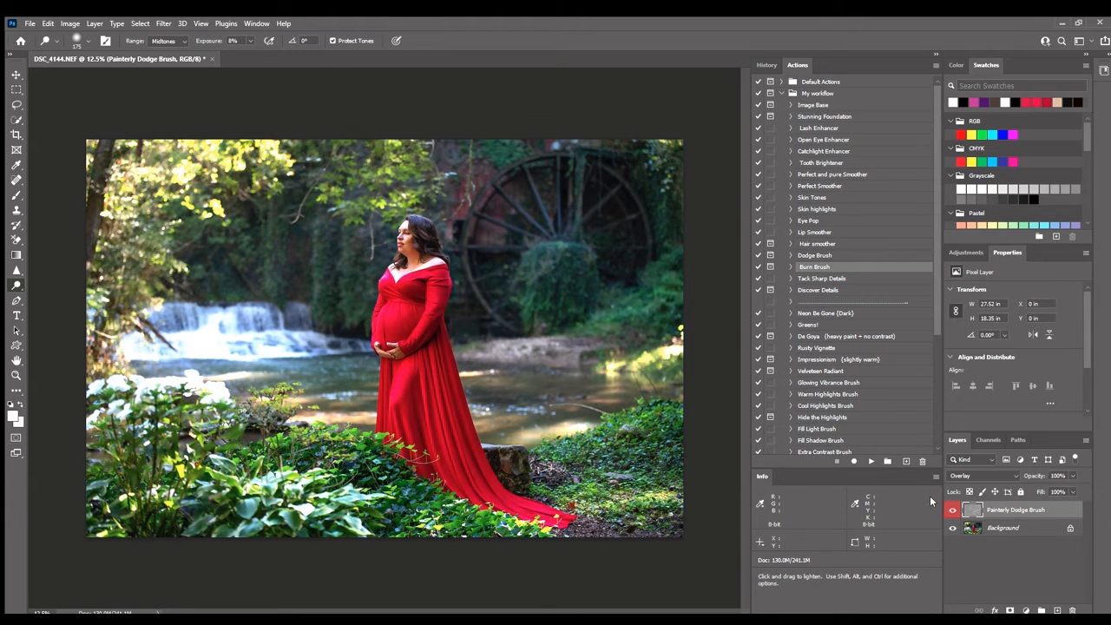
left_click(870, 462)
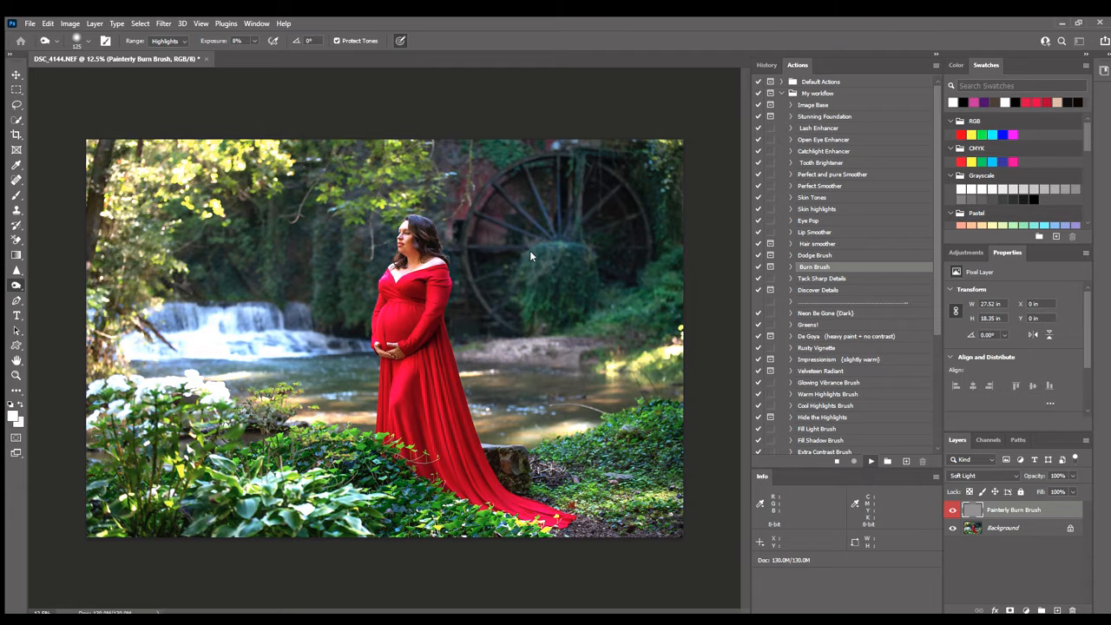
key("bracketleft")
key("bracketleft")
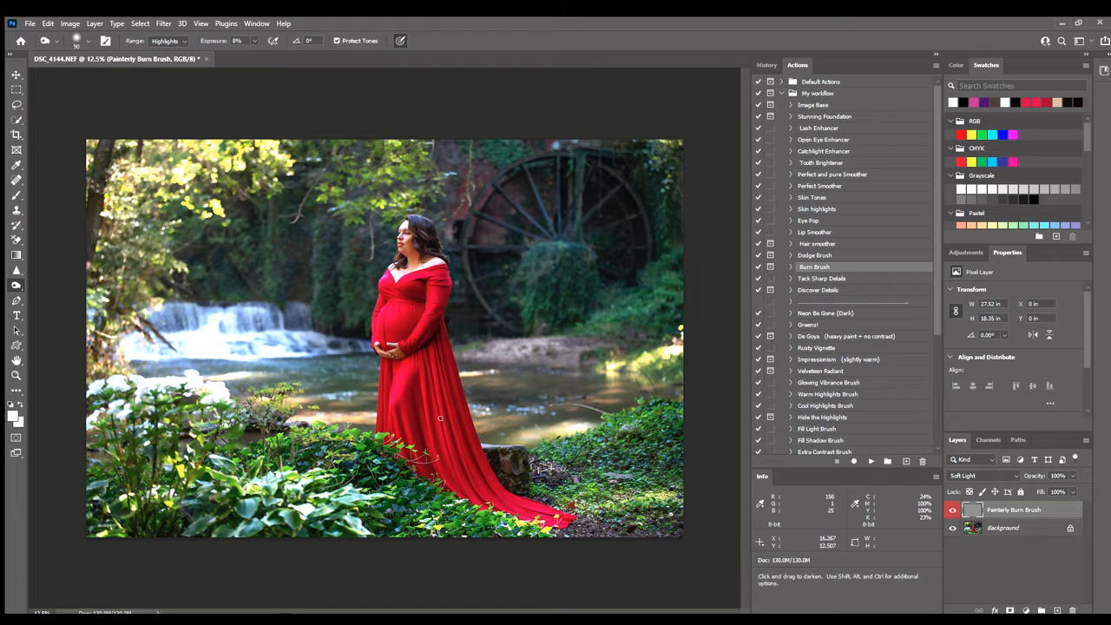
left_click_drag(440, 418, 438, 452)
left_click_drag(407, 291, 387, 292)
key("bracketleft")
left_click_drag(381, 286, 385, 281)
Compare the dress shading with the Painterly Burn Brush layer switched off and on.
left_click(952, 510)
left_click(952, 510)
left_click(952, 510)
left_click(953, 508)
left_click(952, 509)
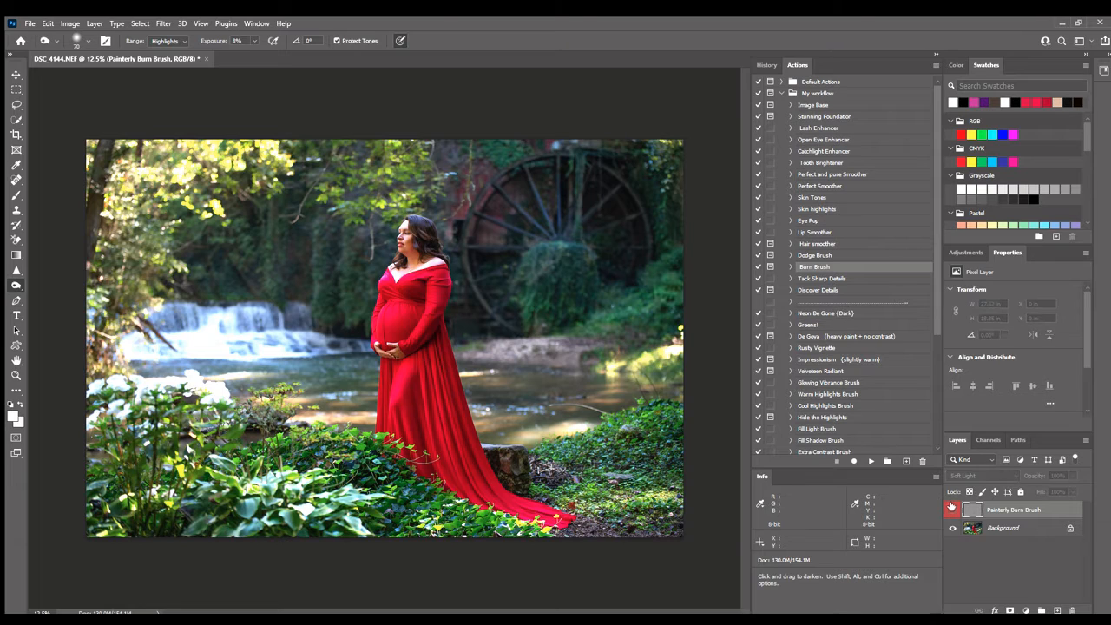
left_click(952, 509)
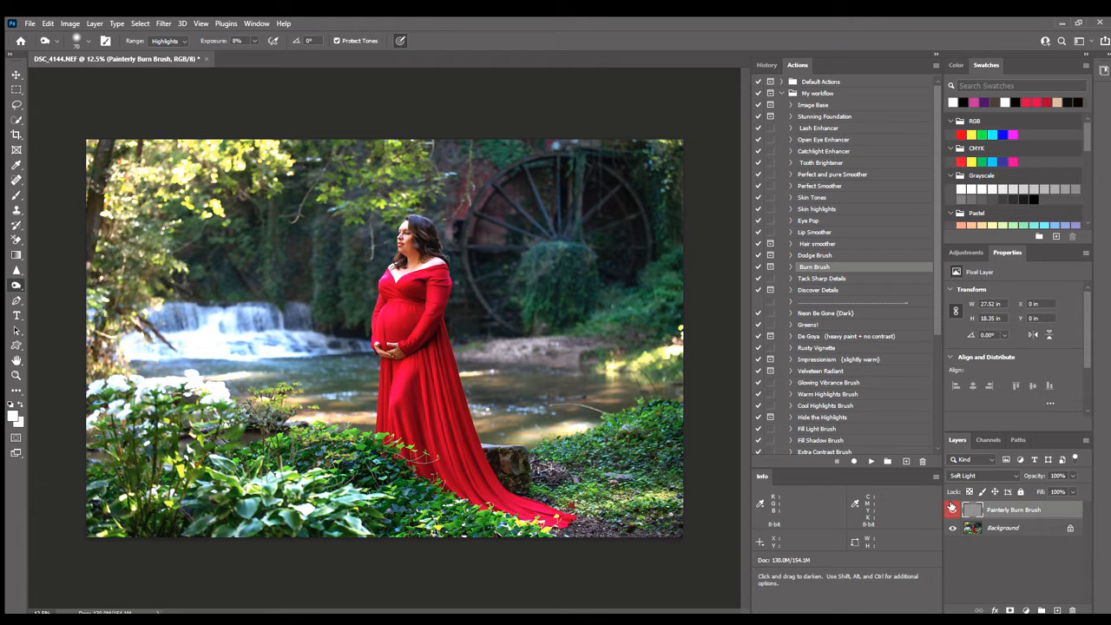
Run the Tack Sharp Details and Greens! actions, and compare the foliage with the Selective Color 1 layer off and on.
left_click(836, 279)
left_click(872, 461)
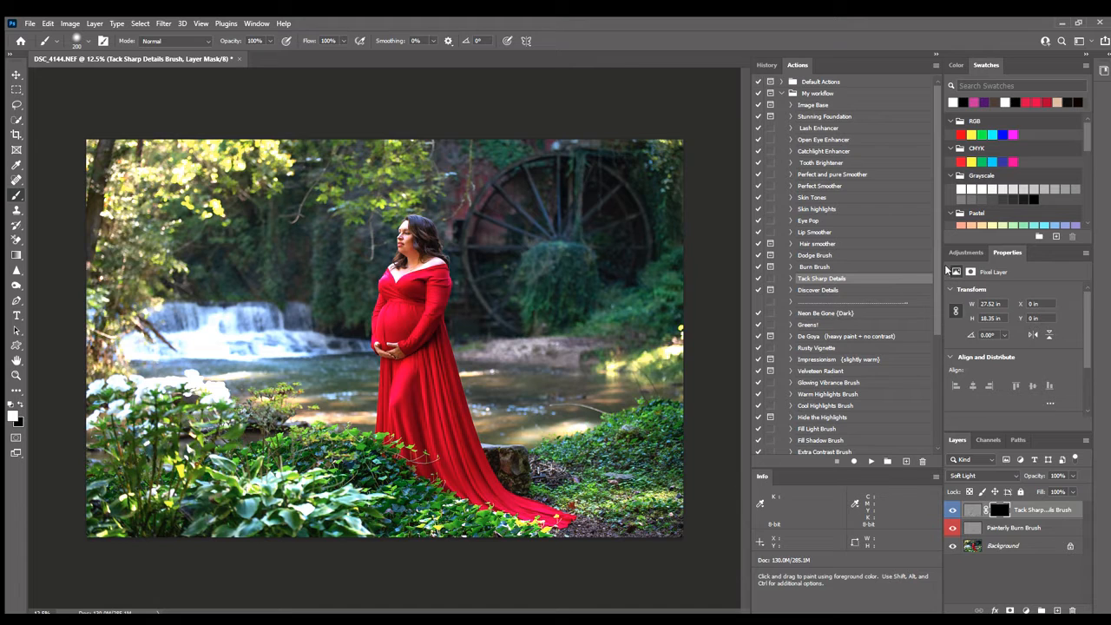
scroll(932, 279, "down", 5)
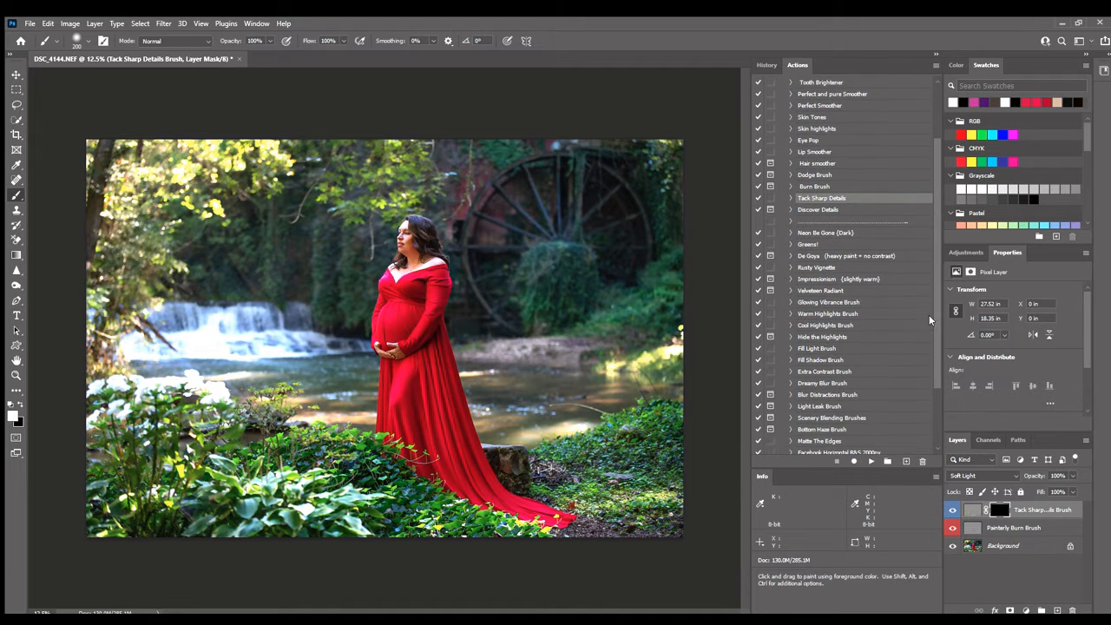
left_click(854, 244)
left_click(872, 461)
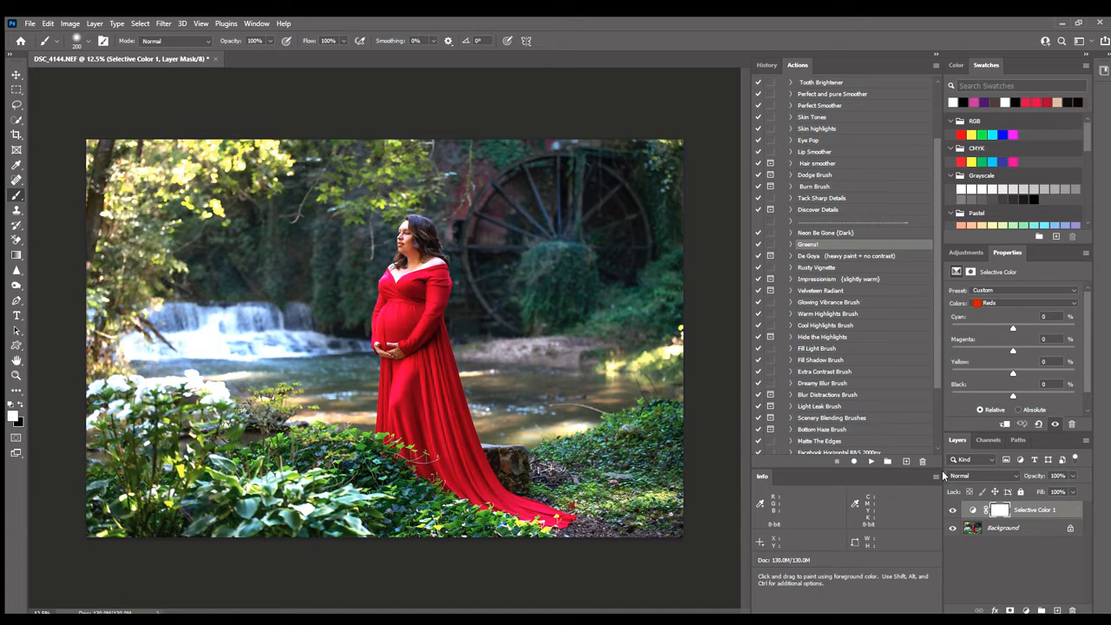
left_click(953, 511)
left_click(953, 511)
Run the Rusty Vignette action on top of the greens correction and compare the photo with and without it.
left_click(818, 267)
left_click(871, 461)
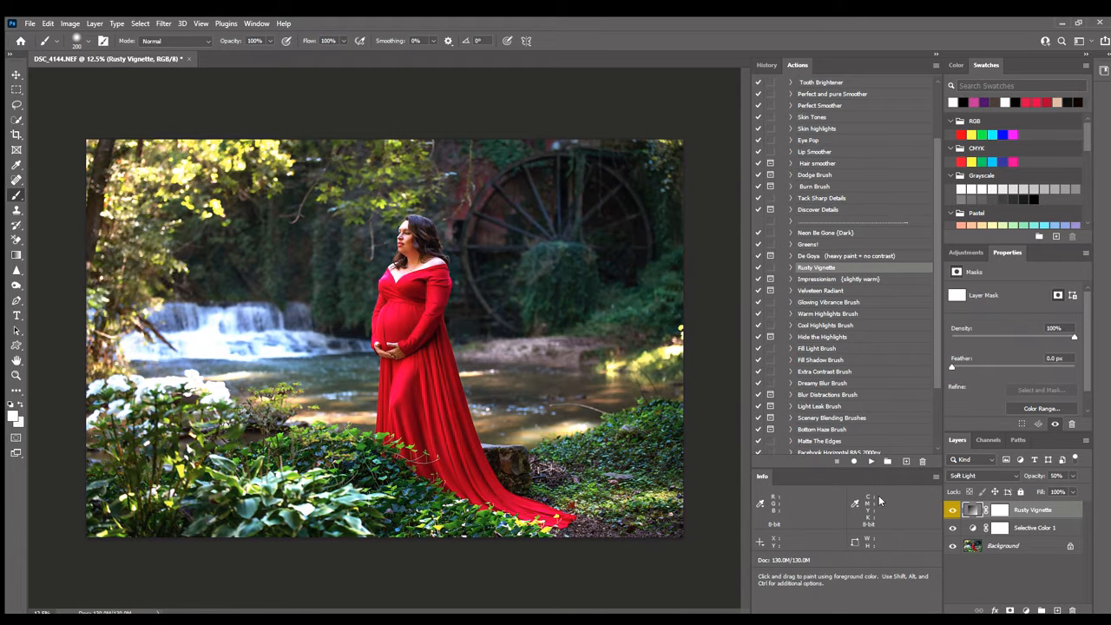
left_click(953, 511)
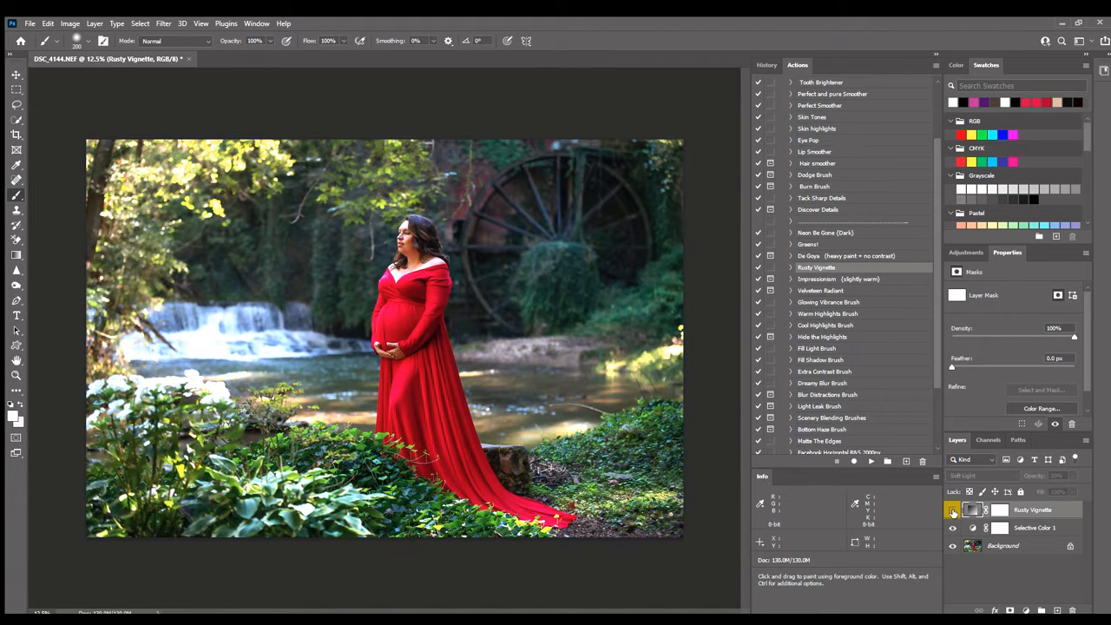
left_click(953, 512)
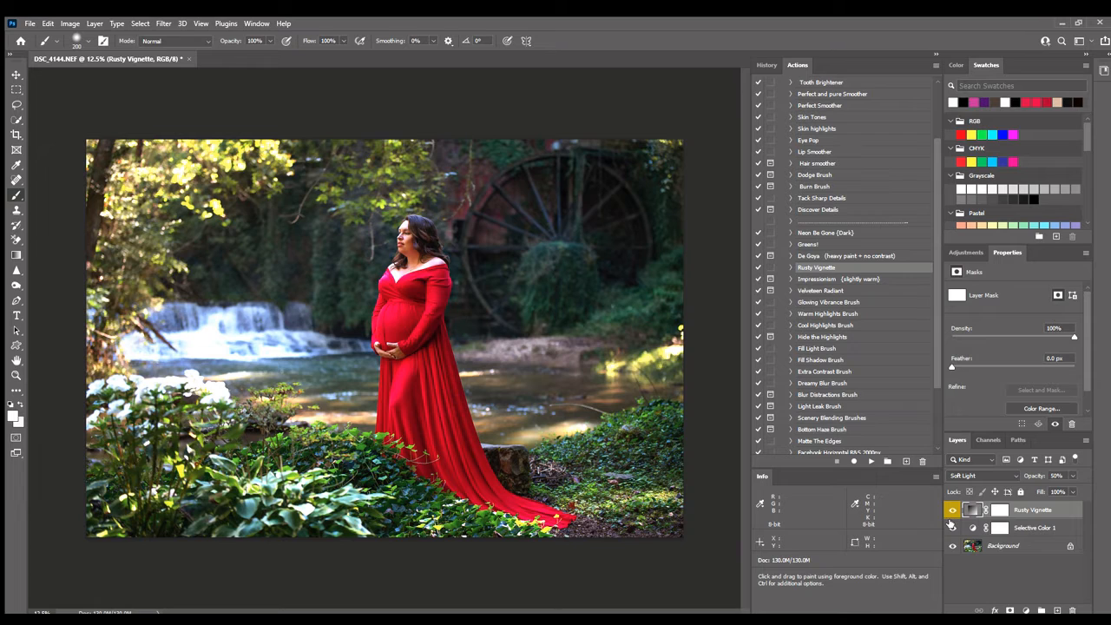
Run the Impressionism (slightly warm) action and compare the photo with the Impressionism layer off and on.
left_click(847, 279)
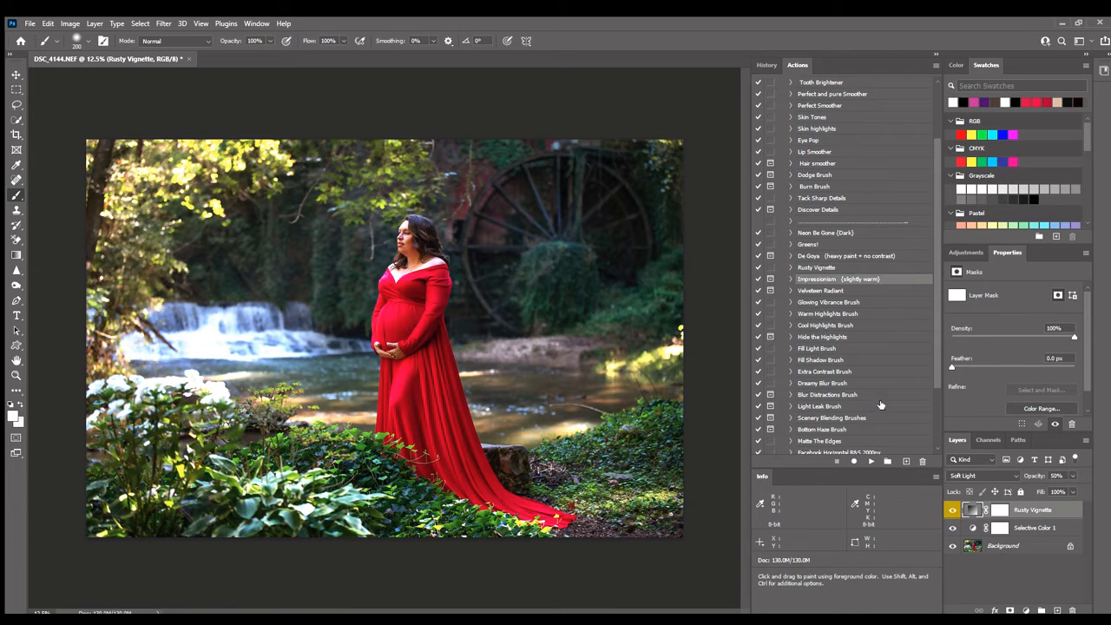
left_click(871, 460)
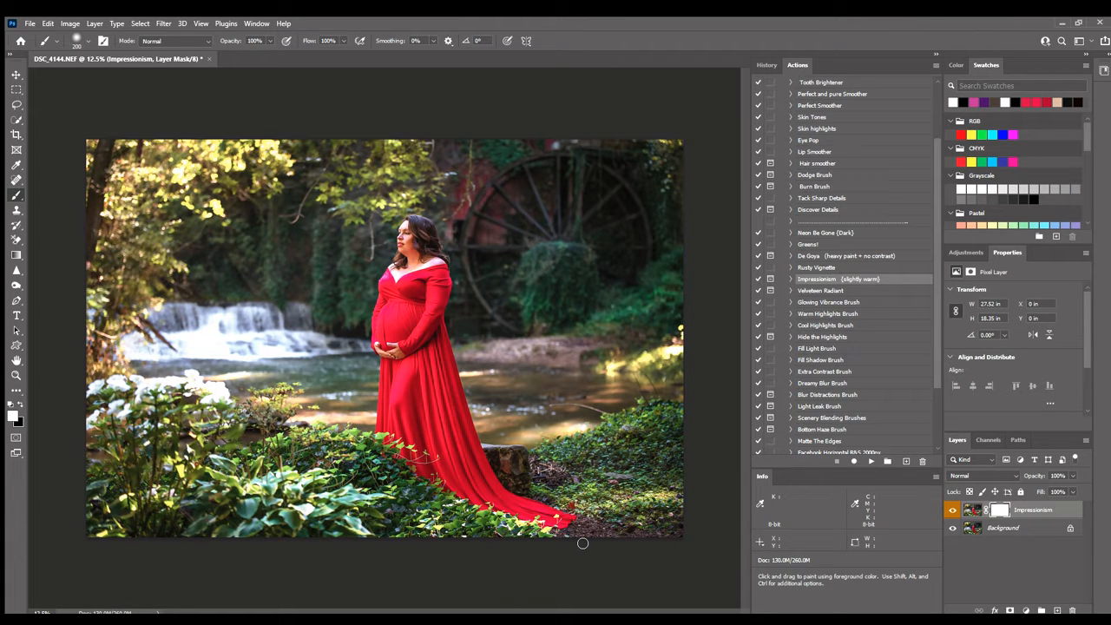
left_click(954, 508)
left_click(954, 509)
left_click(954, 509)
left_click(953, 509)
Run the Rusty Vignette action again above the Impressionism layer and compare the darkened edges with it off and on.
left_click(824, 267)
left_click(872, 461)
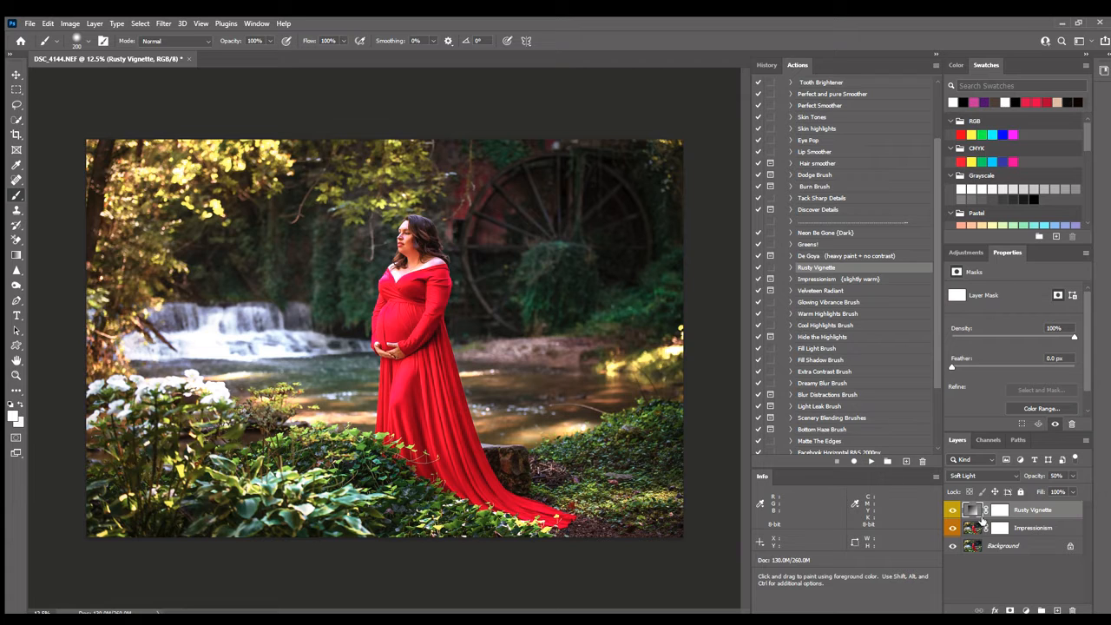
left_click(953, 508)
left_click(953, 509)
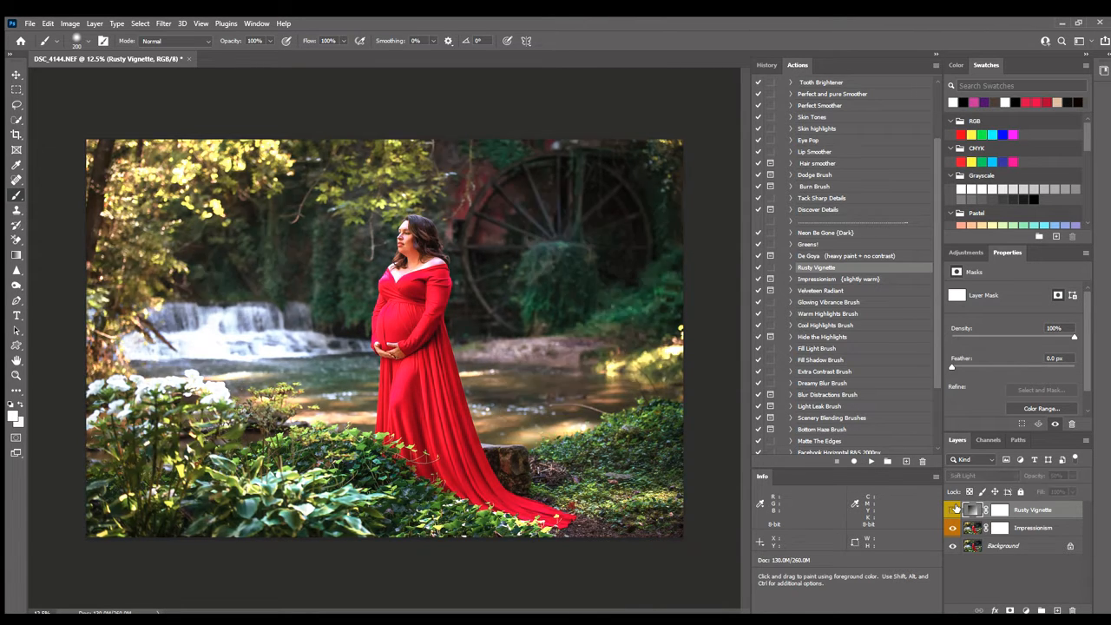
left_click(954, 508)
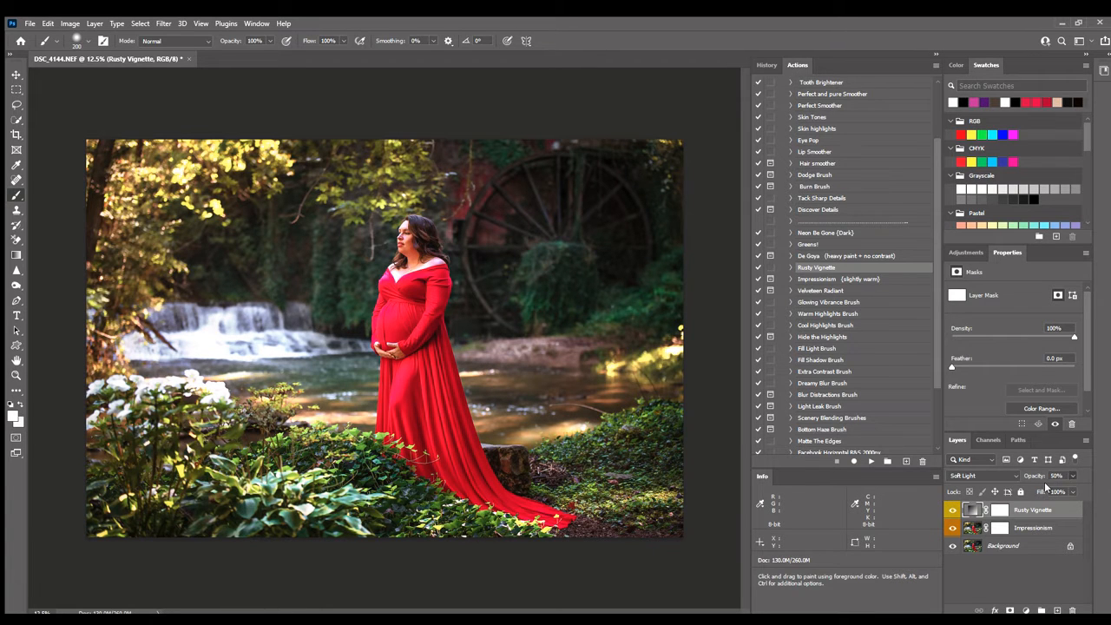
Lower the Rusty Vignette layer's opacity to 28% and compare the photo with and without the vignette.
left_click_drag(1040, 479, 1024, 479)
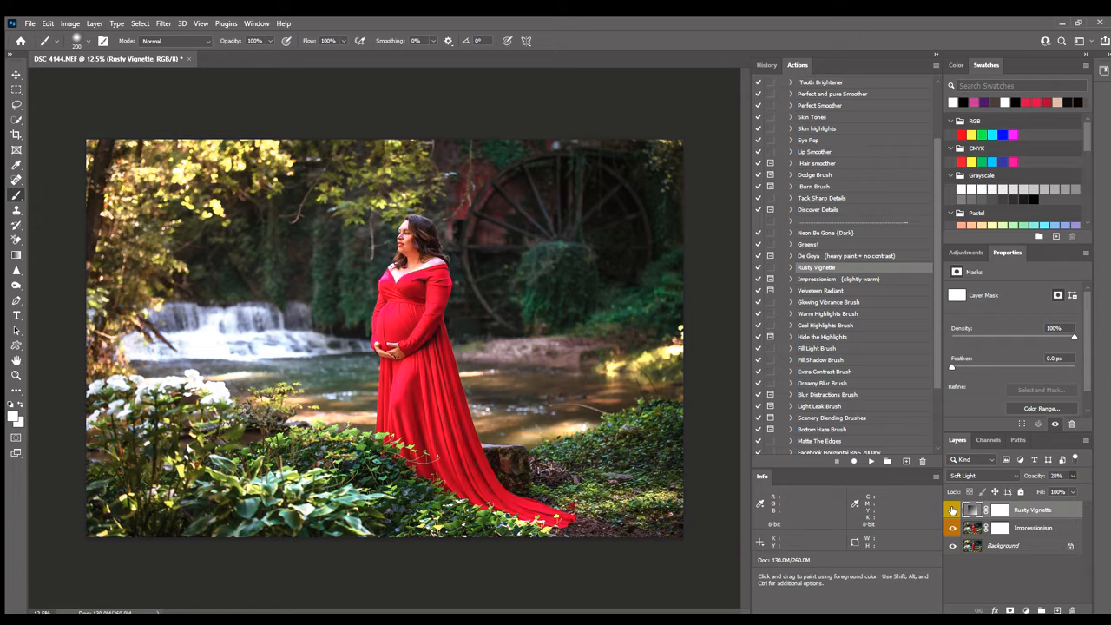
left_click(952, 509)
left_click(952, 509)
Run the Fall Background Colors action from the GTG - Innocence Workflow II action set.
left_click(837, 302)
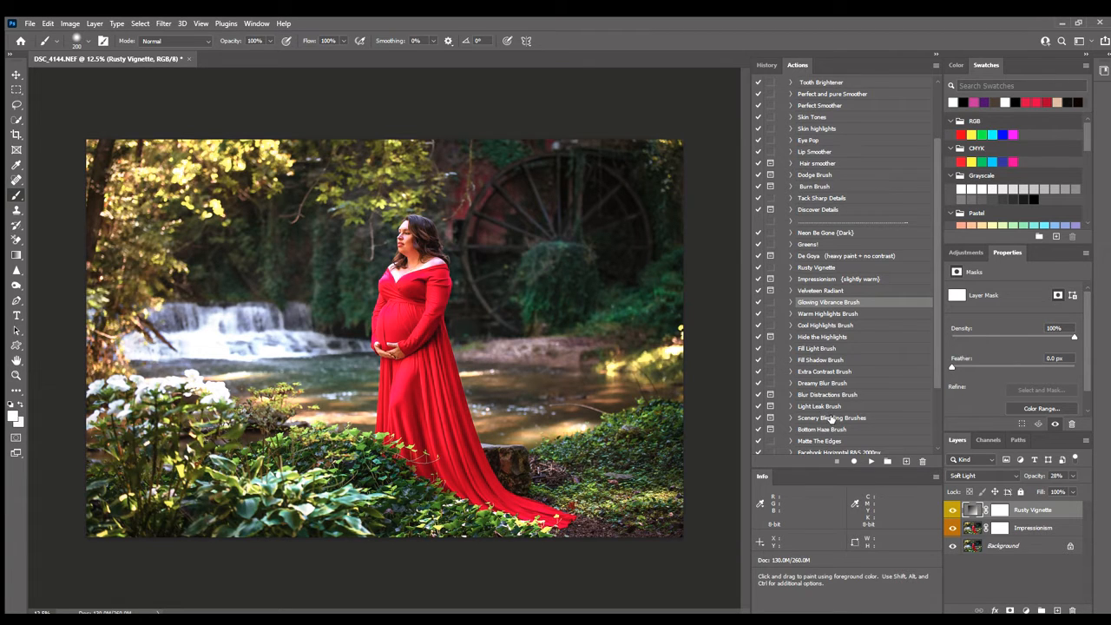
scroll(830, 416, "down", 2)
scroll(830, 419, "down", 3)
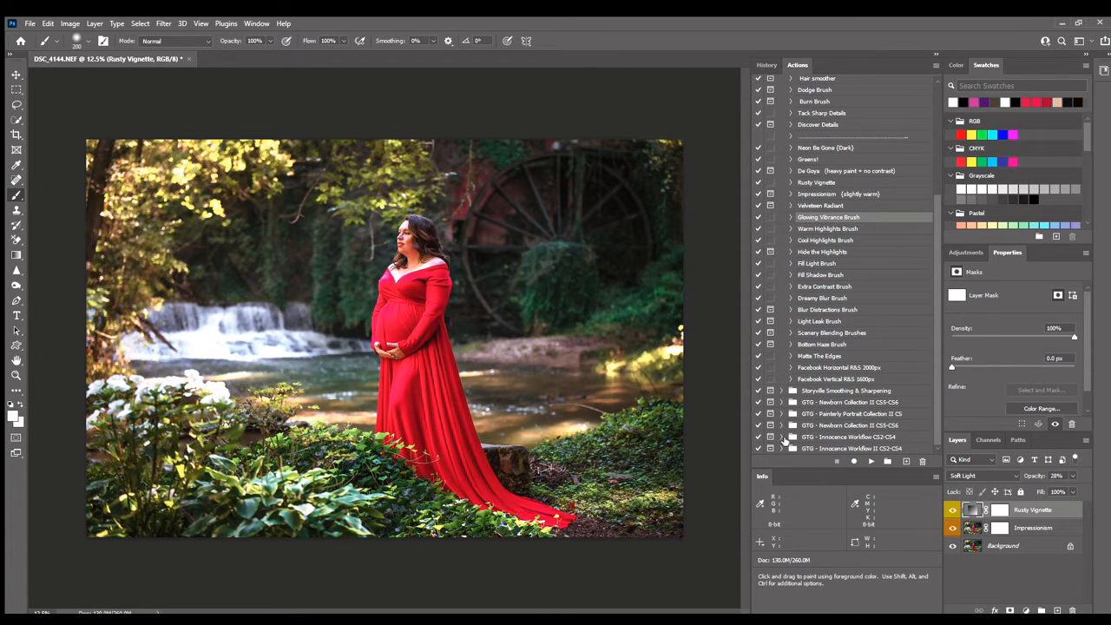
left_click(782, 448)
scroll(931, 251, "down", 3)
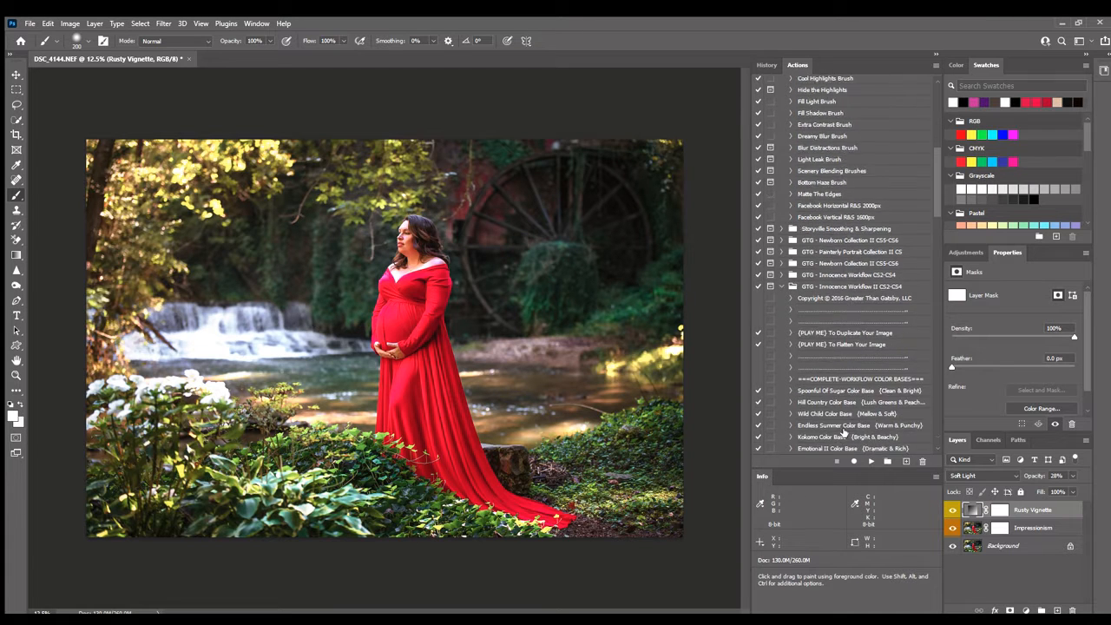
scroll(931, 252, "down", 15)
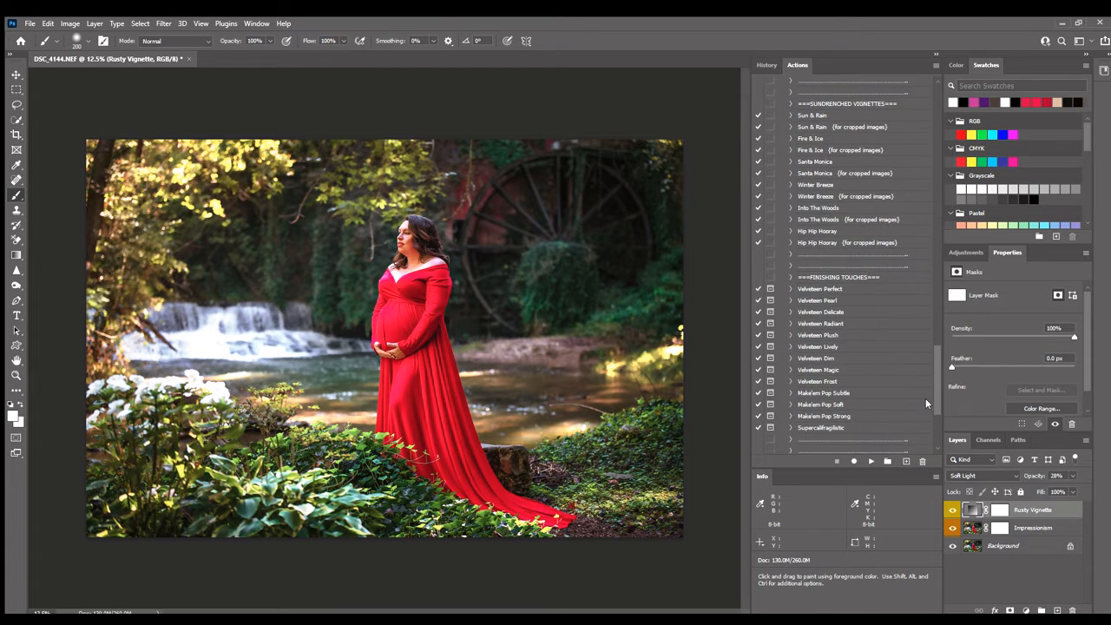
left_click_drag(933, 433, 932, 346)
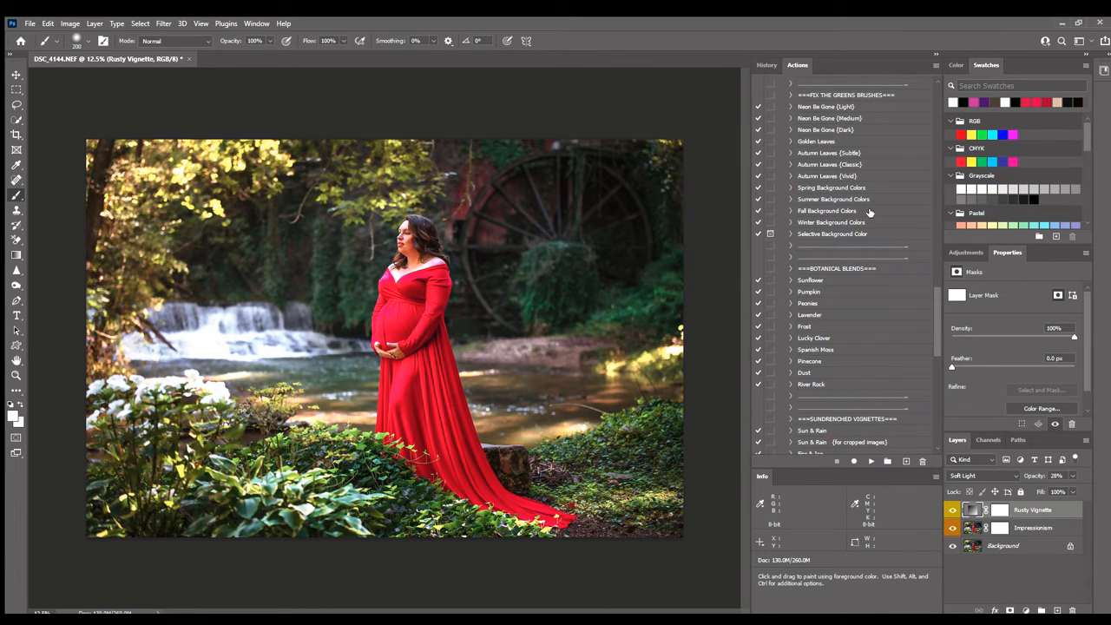
left_click(867, 211)
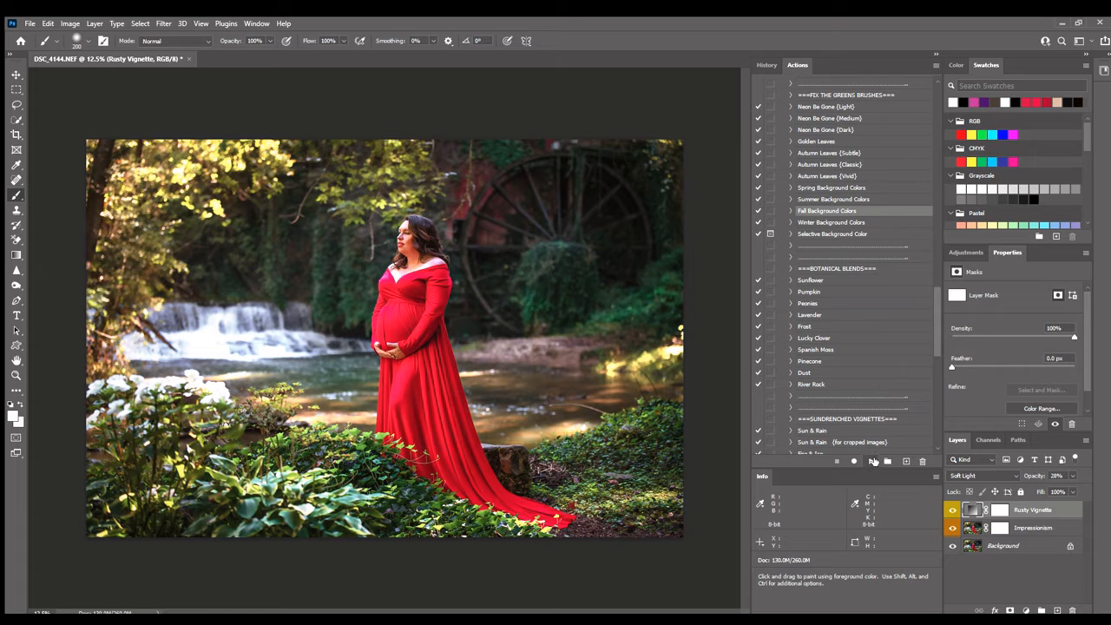
left_click(873, 461)
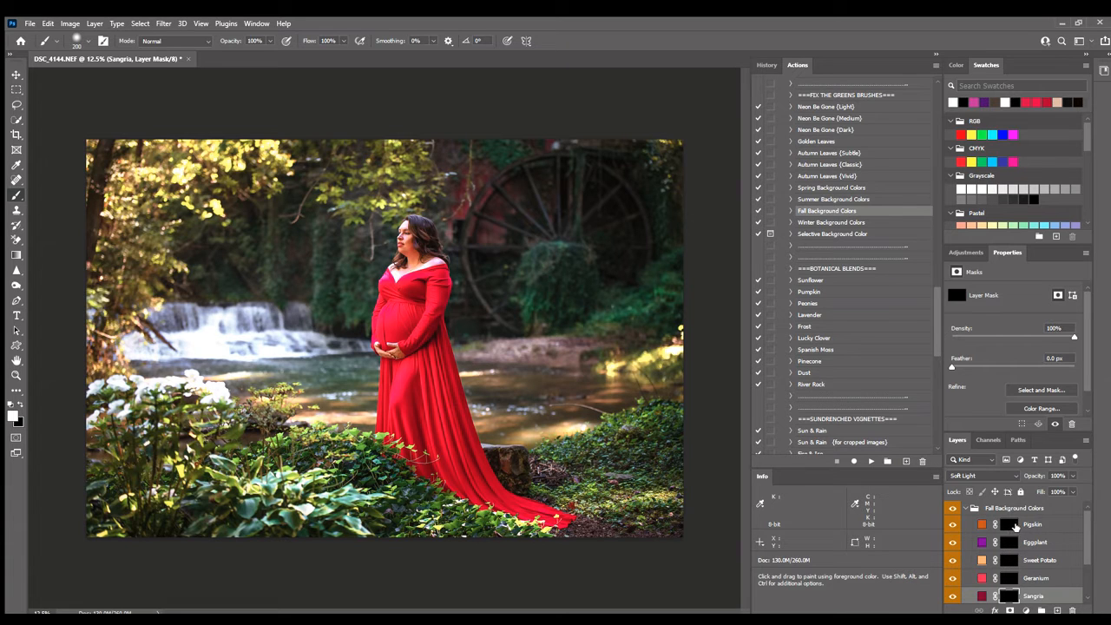
Reveal the Pigskin colour over the water, foliage, mill wheel and far bank by painting its mask white, and lower the layer's opacity to 35%.
left_click(1014, 526)
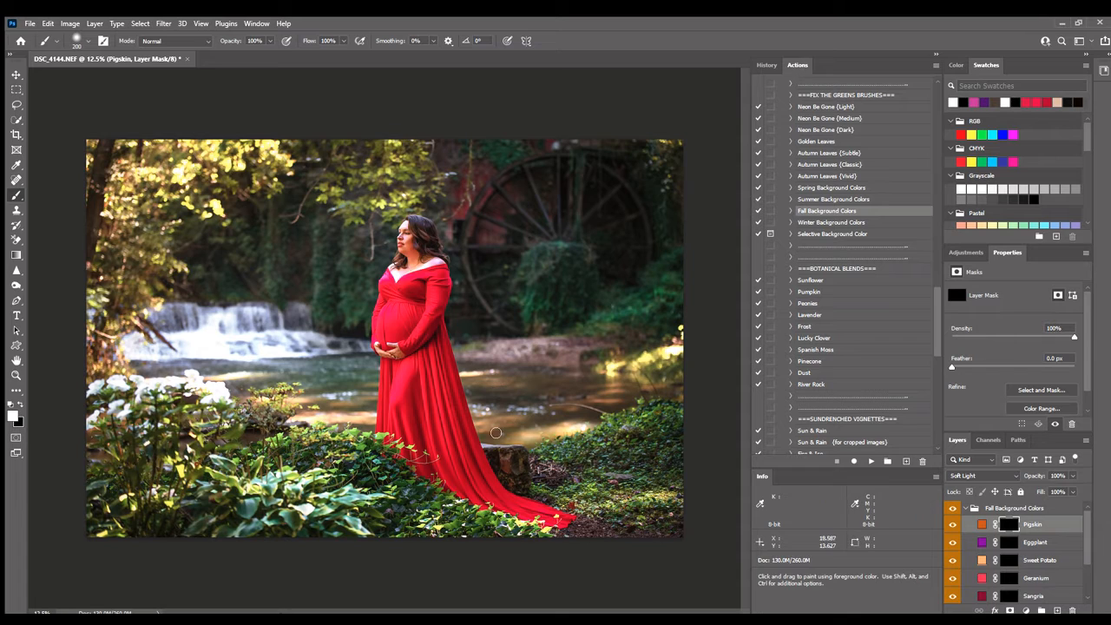
mouse_move(494, 430)
left_mouse_down()
mouse_move(605, 401)
mouse_move(634, 382)
mouse_move(670, 390)
mouse_move(568, 408)
mouse_move(542, 400)
left_mouse_up()
mouse_move(499, 387)
left_mouse_down()
mouse_move(488, 377)
mouse_move(558, 380)
left_mouse_up()
mouse_move(359, 420)
left_mouse_down()
mouse_move(310, 417)
mouse_move(308, 394)
mouse_move(358, 400)
left_mouse_up()
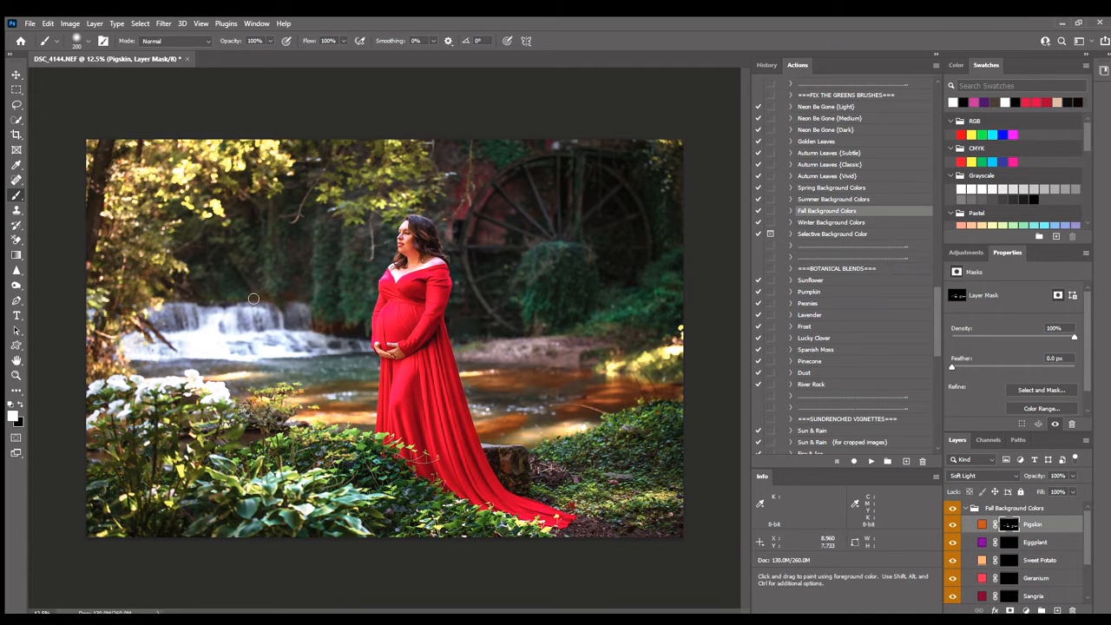
mouse_move(119, 287)
left_mouse_down()
mouse_move(112, 294)
mouse_move(148, 249)
mouse_move(113, 358)
left_mouse_up()
left_click(115, 362)
mouse_move(558, 161)
left_mouse_down()
mouse_move(549, 225)
mouse_move(526, 168)
mouse_move(540, 219)
mouse_move(508, 193)
mouse_move(524, 222)
mouse_move(478, 216)
left_mouse_up()
mouse_move(544, 336)
left_mouse_down()
mouse_move(520, 357)
mouse_move(556, 346)
mouse_move(565, 369)
mouse_move(584, 364)
left_mouse_up()
left_click_drag(618, 330, 651, 344)
left_click_drag(666, 347, 681, 340)
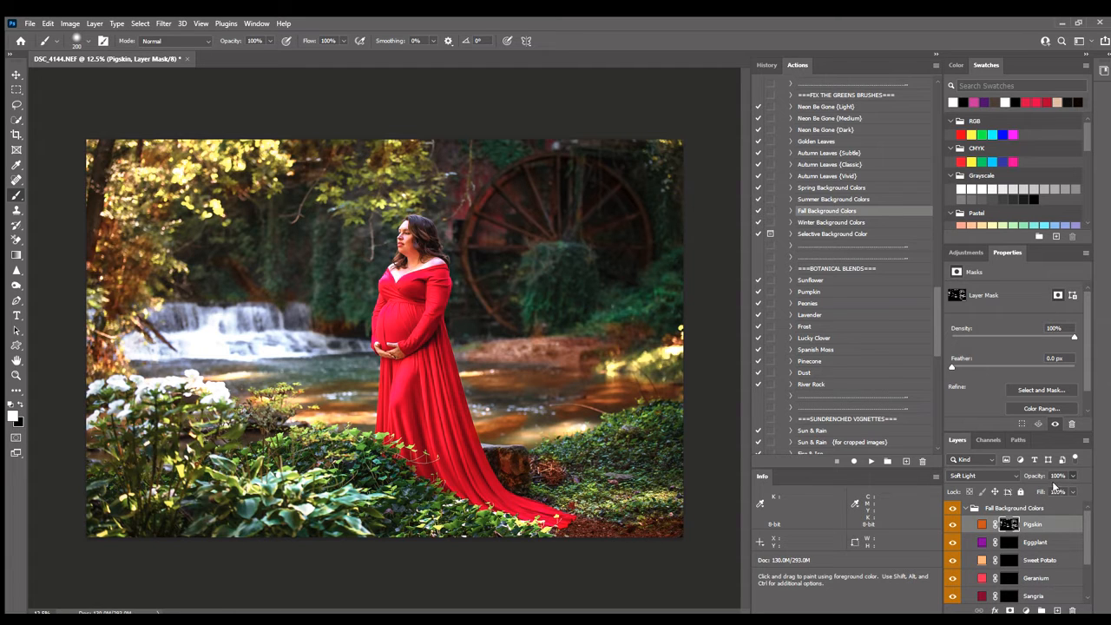
left_click_drag(1053, 486, 1046, 487)
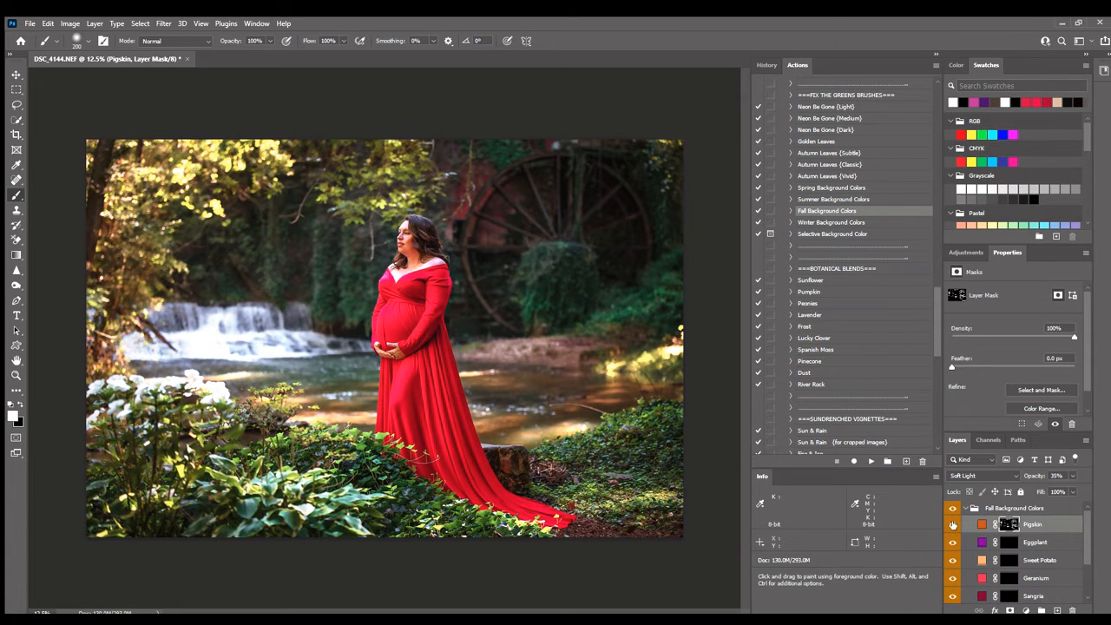
Paint the Sangria mask white over the mill wall beside the wheel, lower the layer's opacity to 42% and compare it off and on.
left_click(1024, 595)
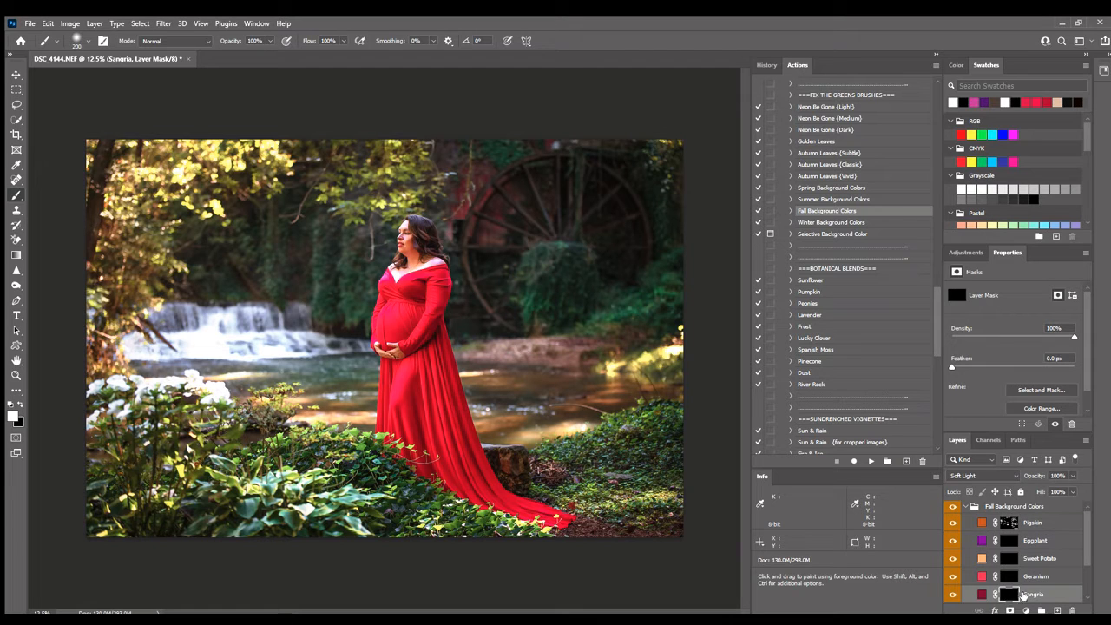
mouse_move(469, 209)
left_mouse_down()
mouse_move(460, 219)
mouse_move(465, 195)
mouse_move(453, 228)
mouse_move(479, 174)
mouse_move(468, 194)
mouse_move(483, 188)
left_mouse_up()
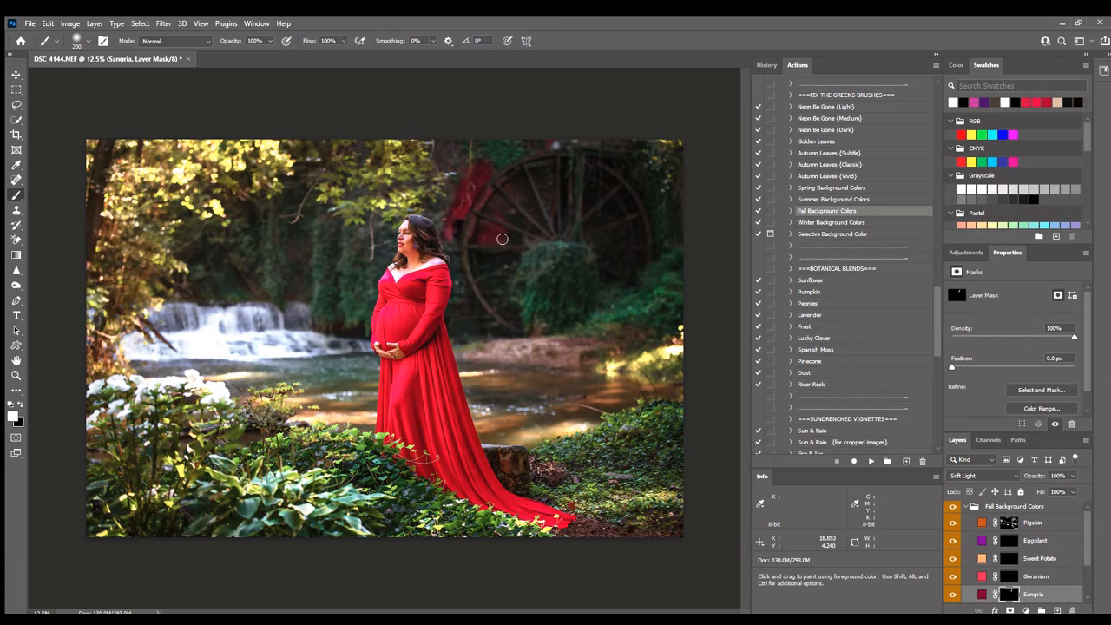
mouse_move(502, 239)
left_mouse_down()
mouse_move(509, 215)
mouse_move(518, 188)
left_mouse_up()
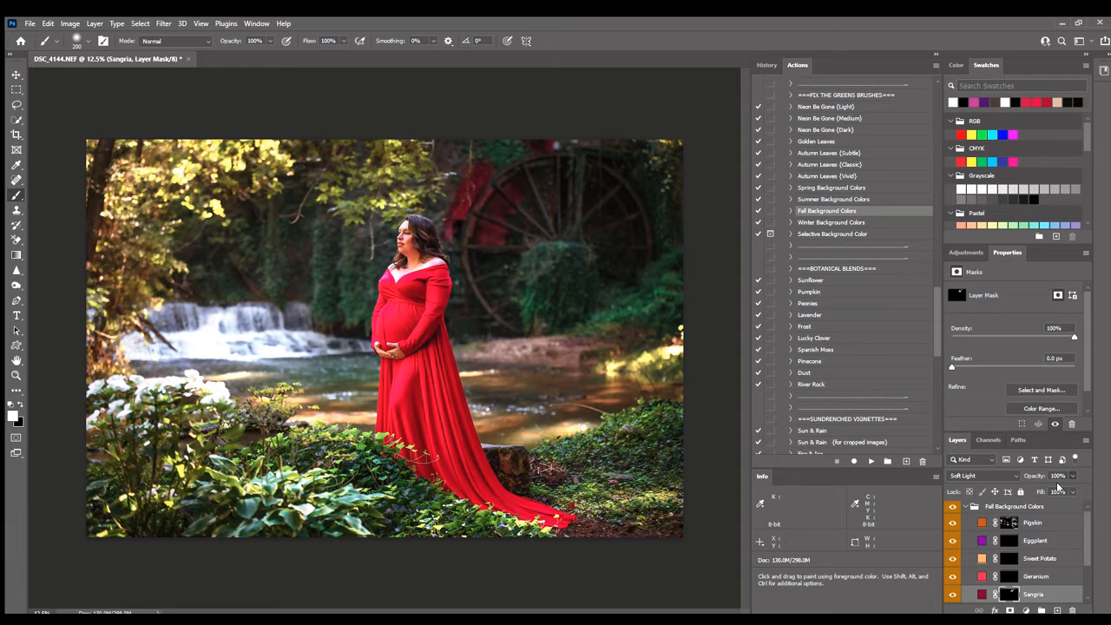
left_click_drag(1057, 485, 1043, 493)
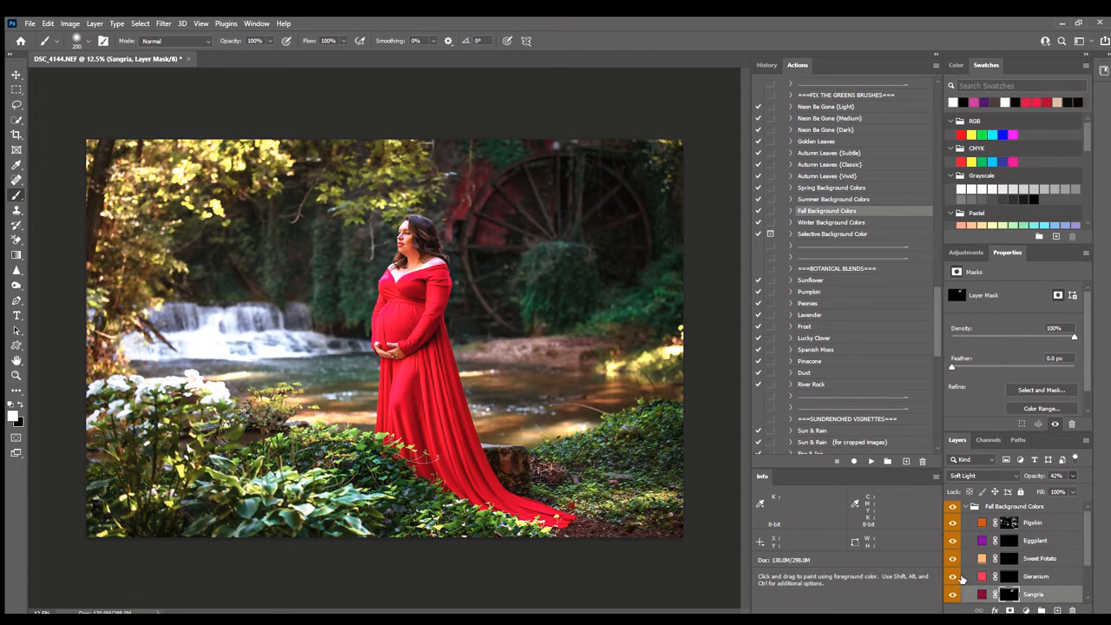
left_click(952, 593)
left_click(952, 593)
Collapse the Fall Background Colors group and return to the My workflow actions.
scroll(977, 540, "up", 1)
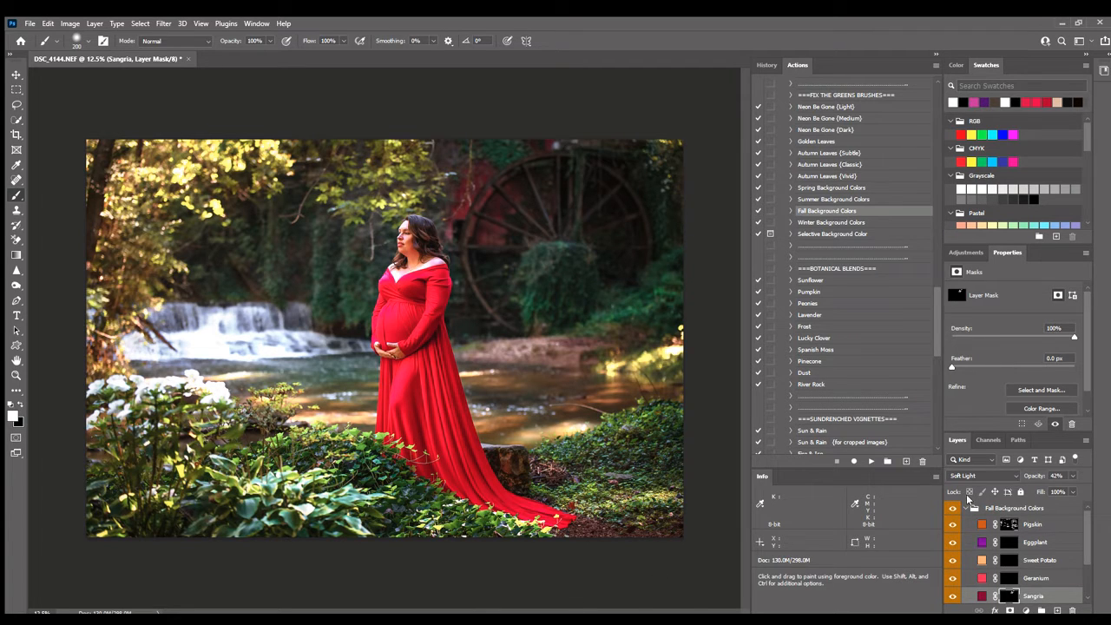
left_click(969, 508)
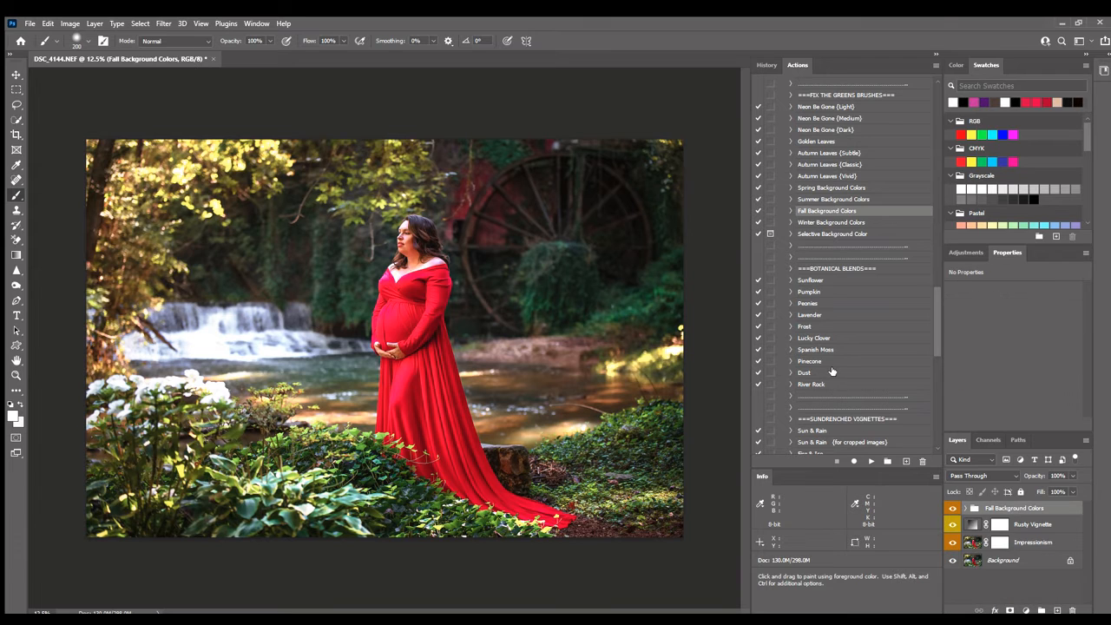
left_click_drag(931, 315, 920, 76)
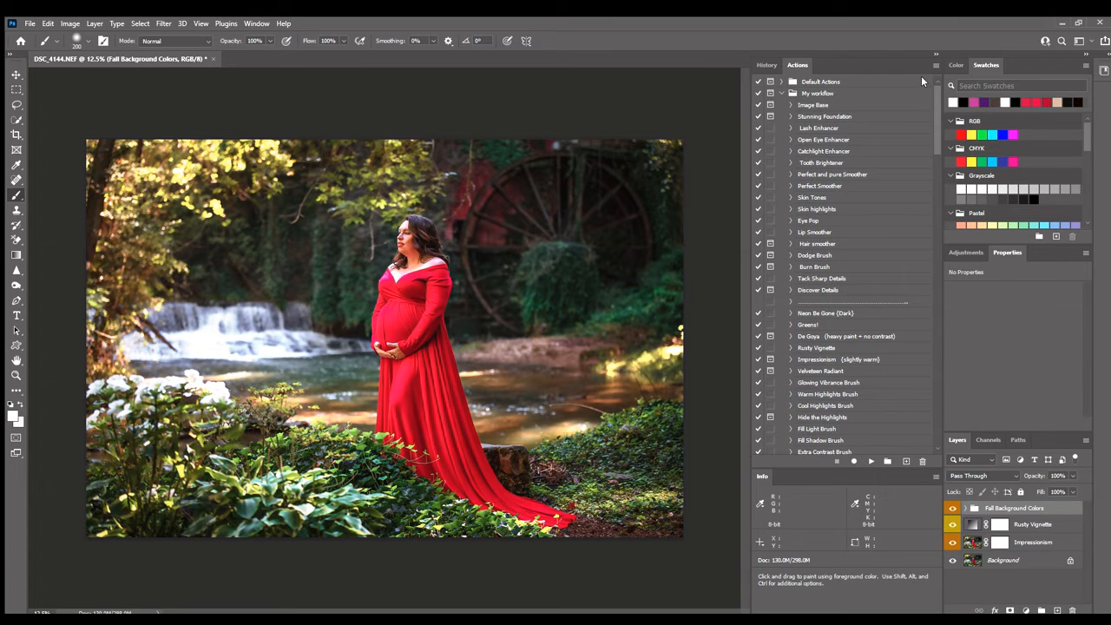
scroll(822, 300, "down", 5)
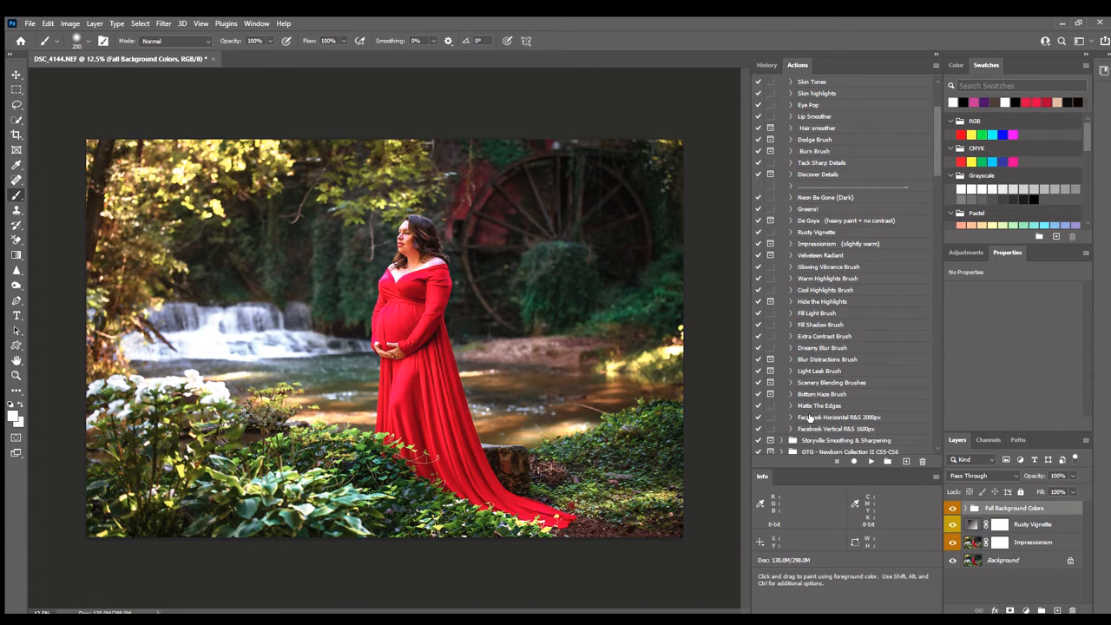
scroll(808, 417, "up", 1)
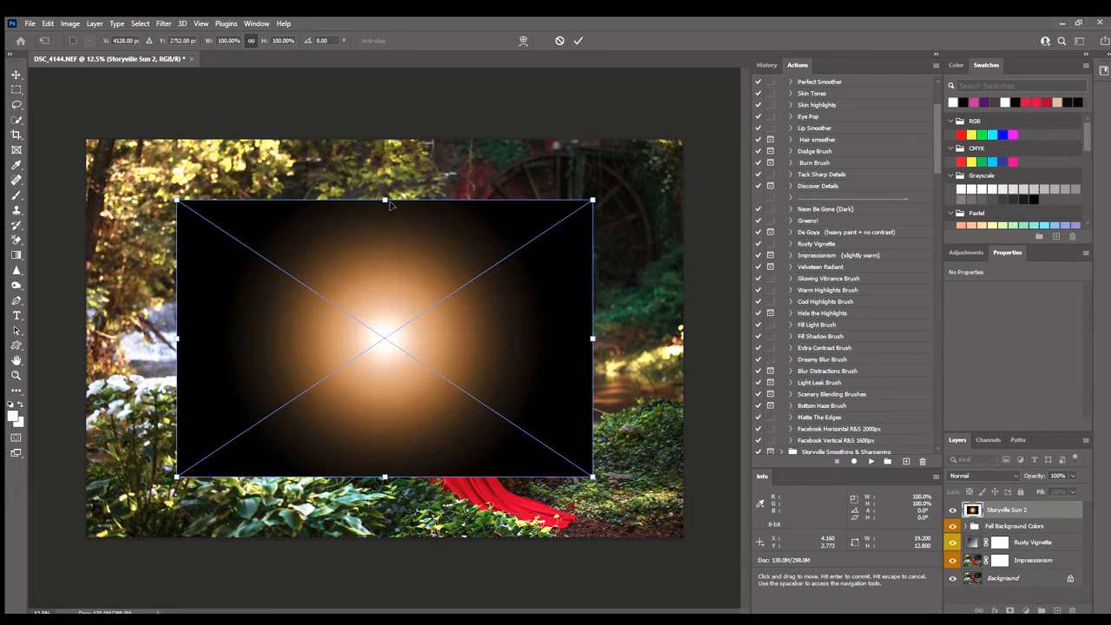
Enlarge the Storyville Sun 2 overlay to about 314%, centre its glow just above the photo's upper edge and commit the transform.
left_click_drag(387, 345, 361, 605)
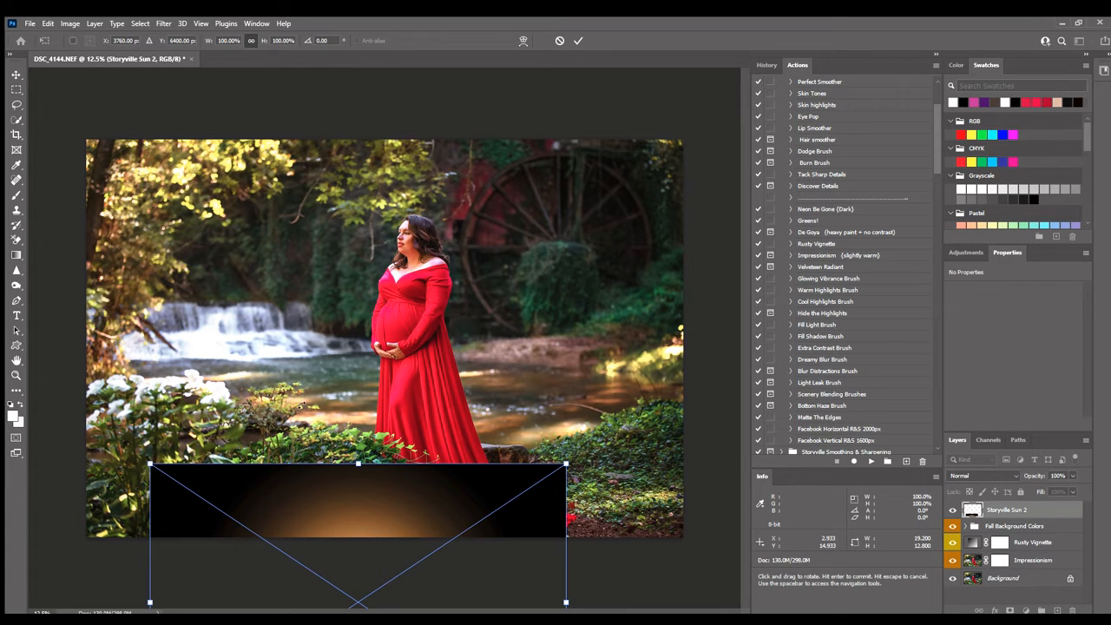
left_click_drag(319, 494, 320, 583)
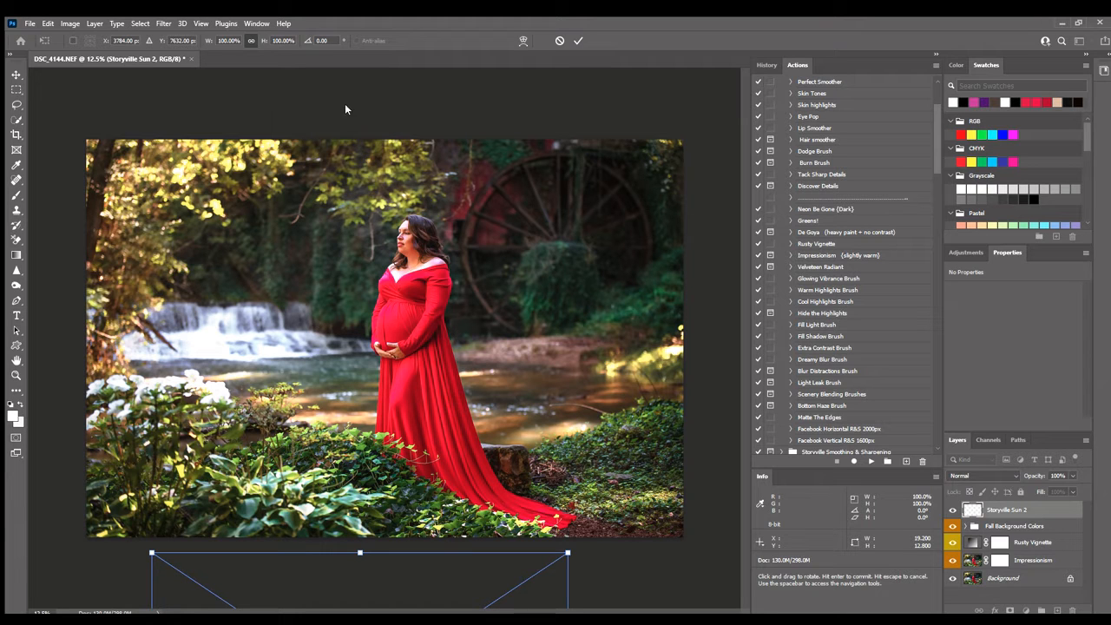
left_click_drag(392, 601, 414, 156)
left_click_drag(429, 230, 371, 17)
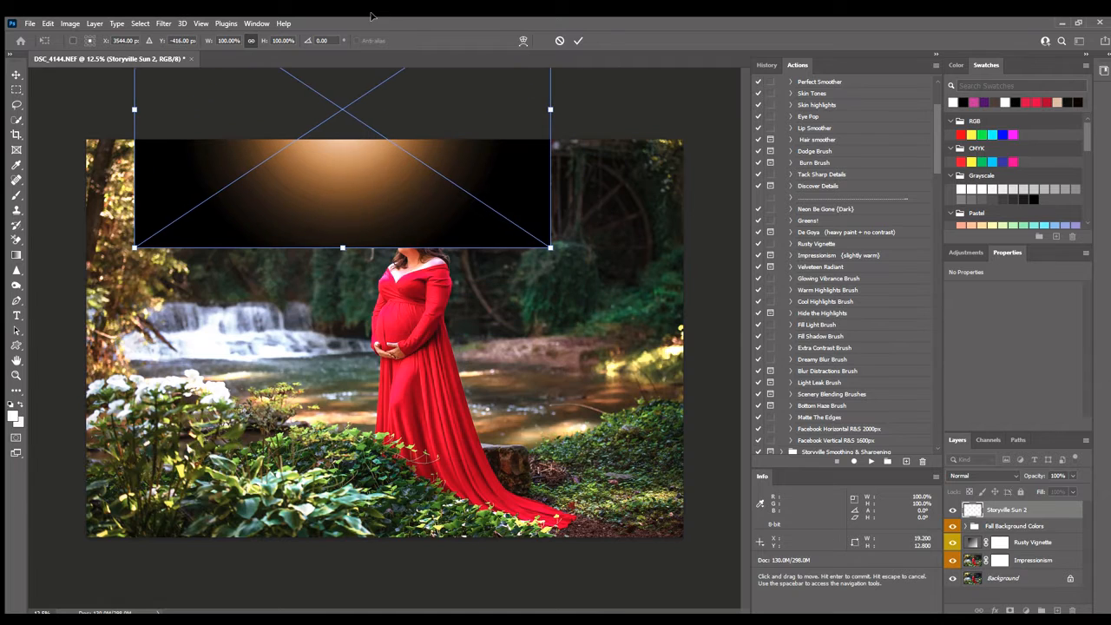
left_click_drag(344, 248, 417, 449)
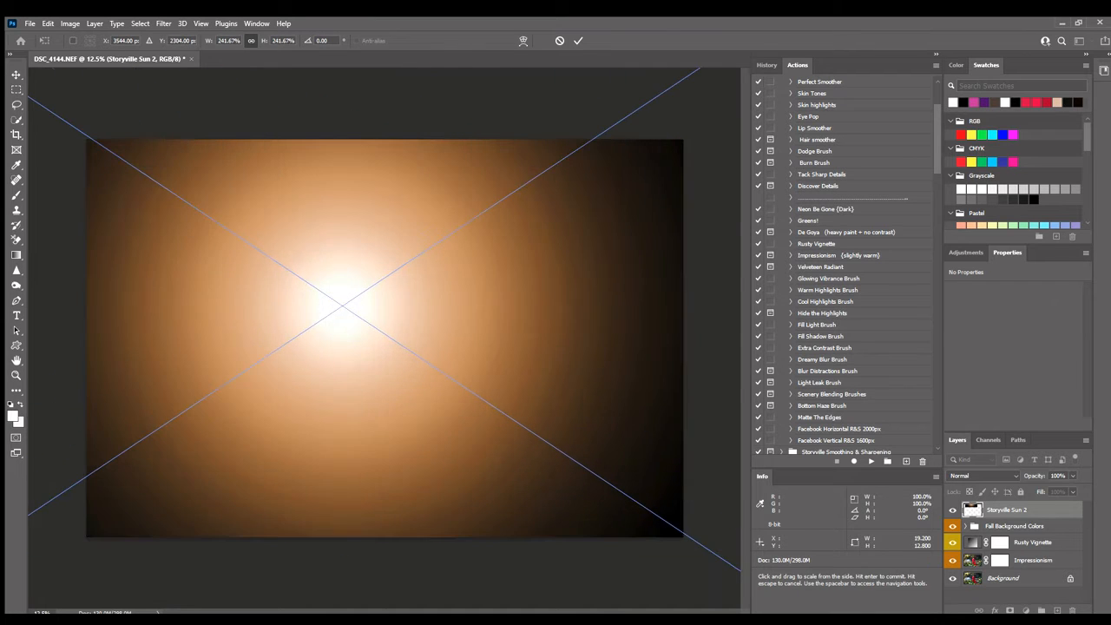
left_click_drag(347, 303, 363, 18)
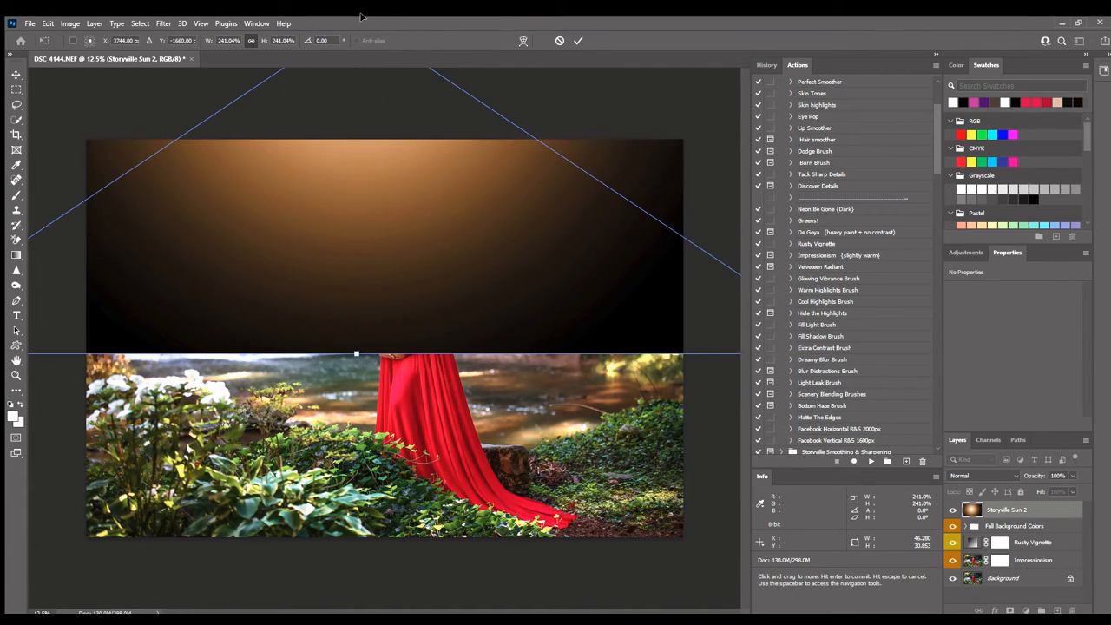
left_click_drag(356, 353, 356, 553)
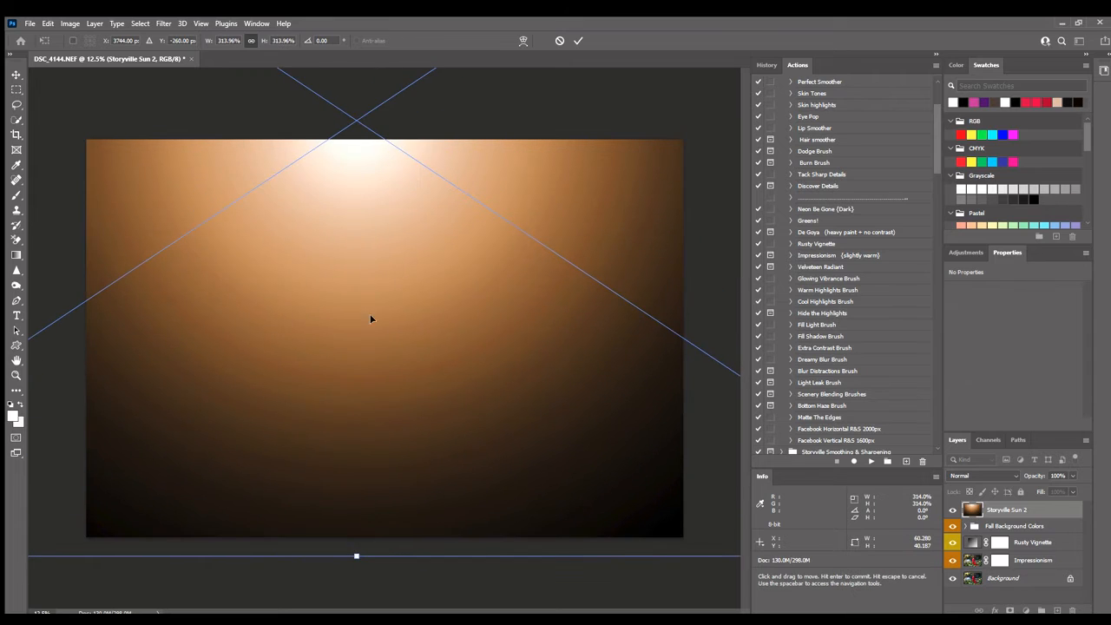
mouse_move(352, 237)
left_mouse_down()
mouse_move(352, 201)
mouse_move(355, 214)
left_mouse_up()
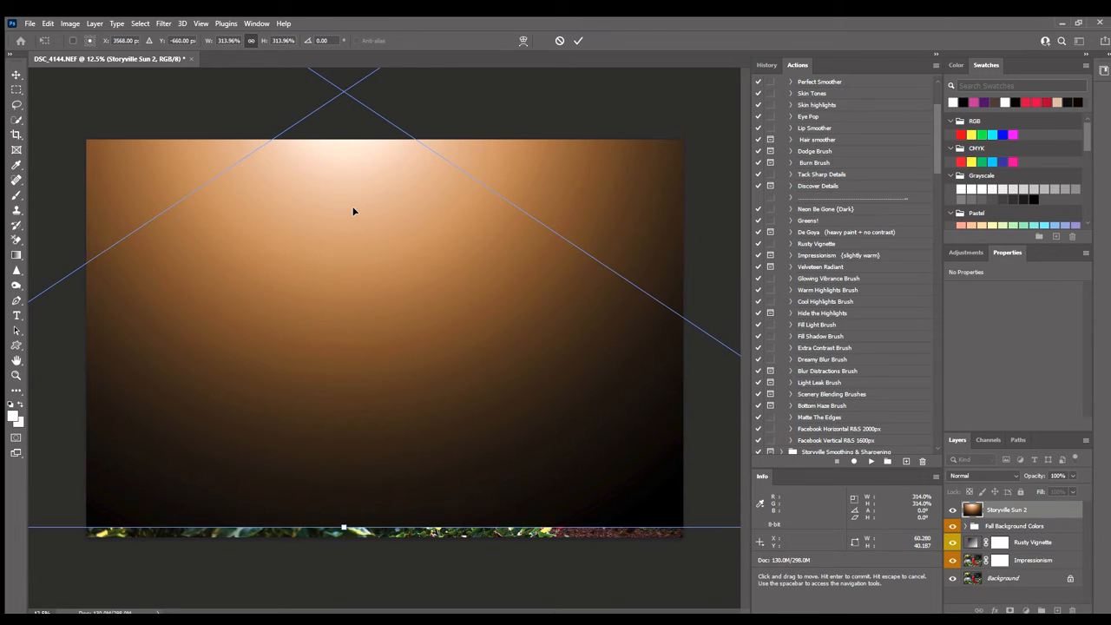
left_click(577, 40)
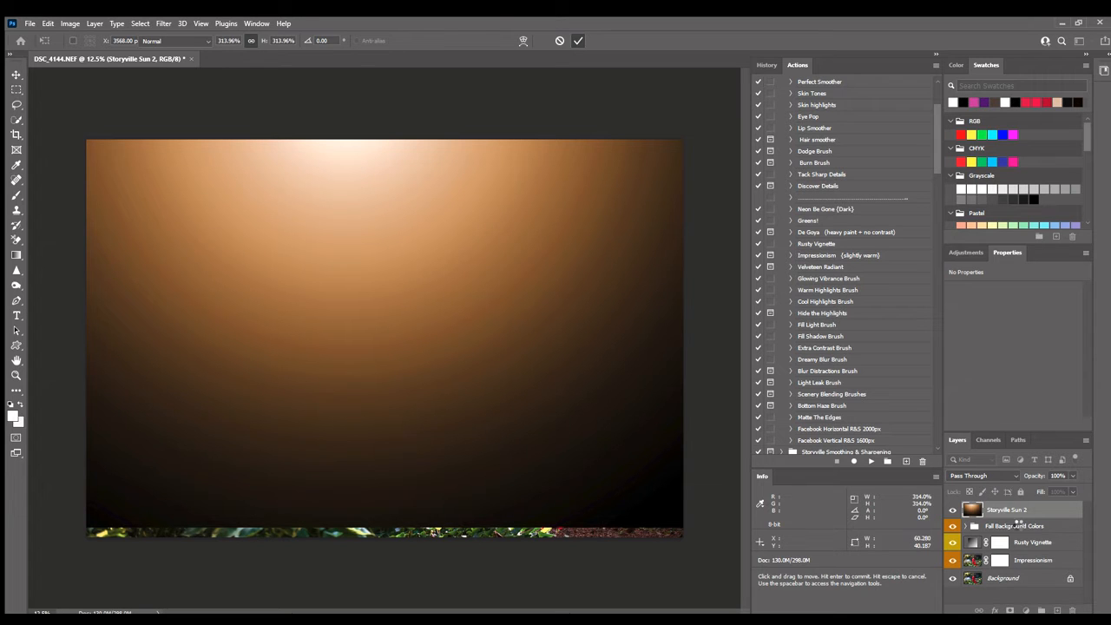
Add a layer mask to Storyville Sun 2 and erase the overlay's hard lower edge with a 500 px black brush.
left_click(1009, 610)
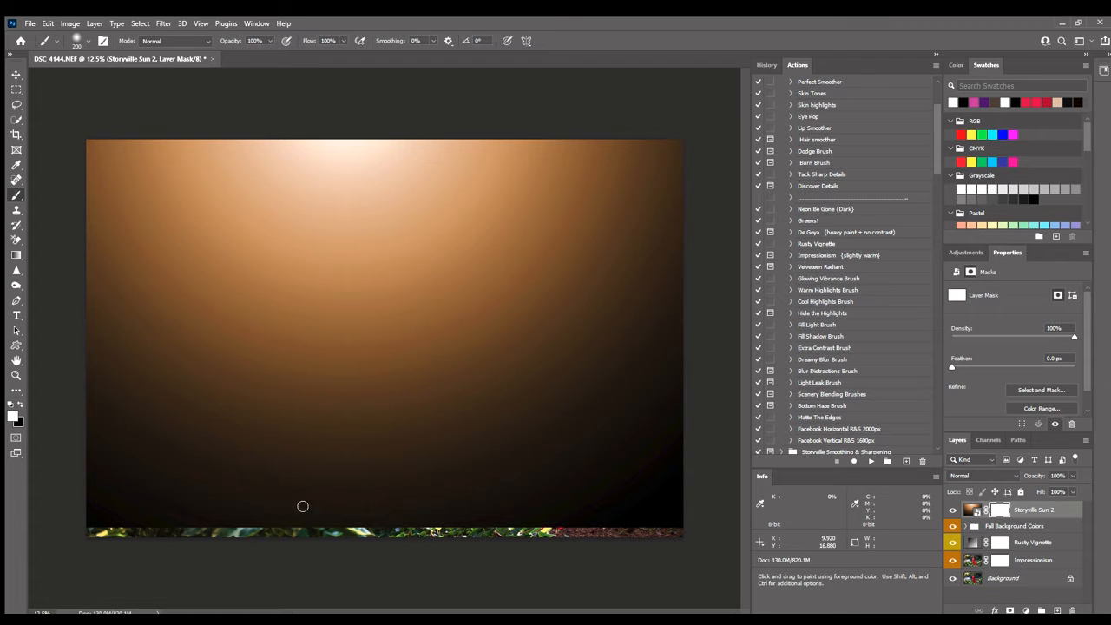
key("bracketright")
key("bracketright")
key("bracketright")
key("bracketright")
key("x")
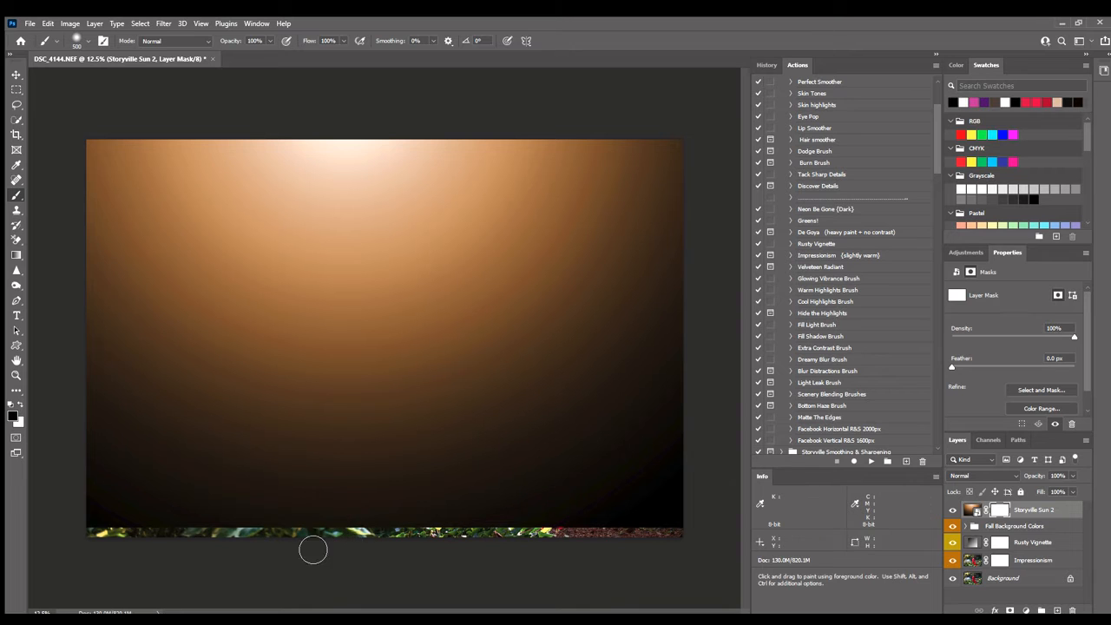
mouse_move(91, 539)
left_mouse_down()
mouse_move(441, 523)
mouse_move(654, 530)
left_mouse_up()
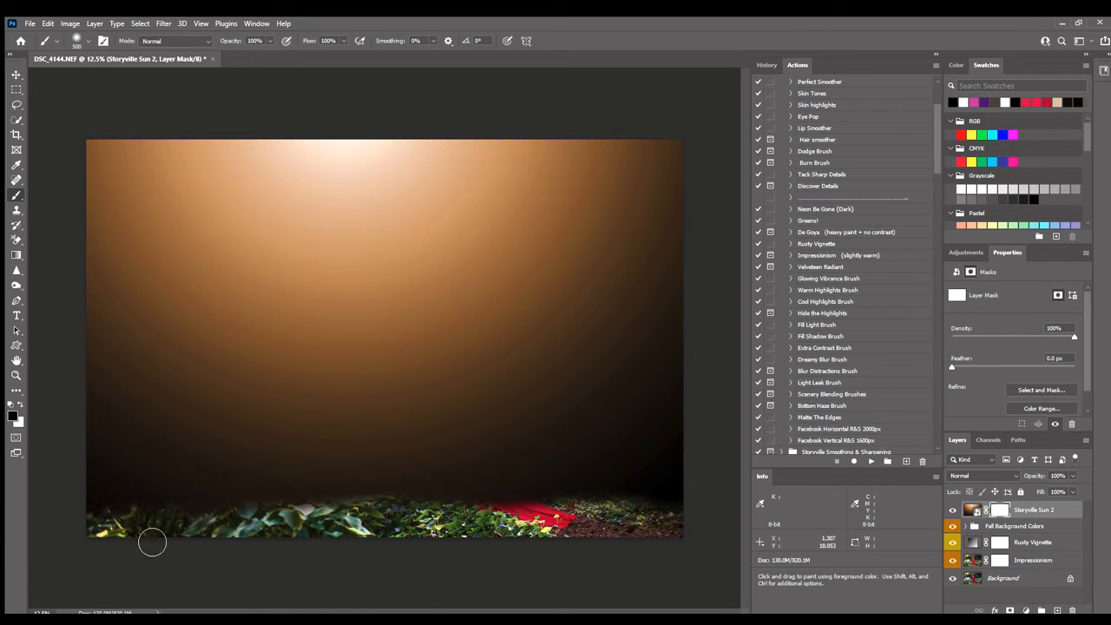
left_click_drag(151, 541, 659, 526)
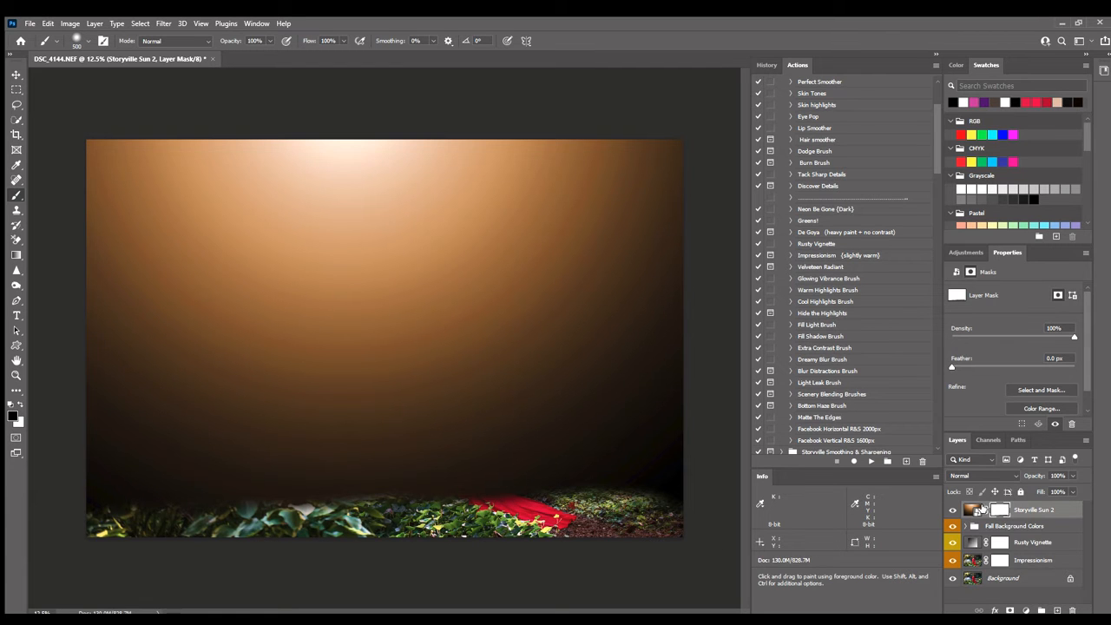
Set the Storyville Sun 2 layer to Screen blending and mask the glow off the woman with a black brush at 53% opacity.
left_click(978, 471)
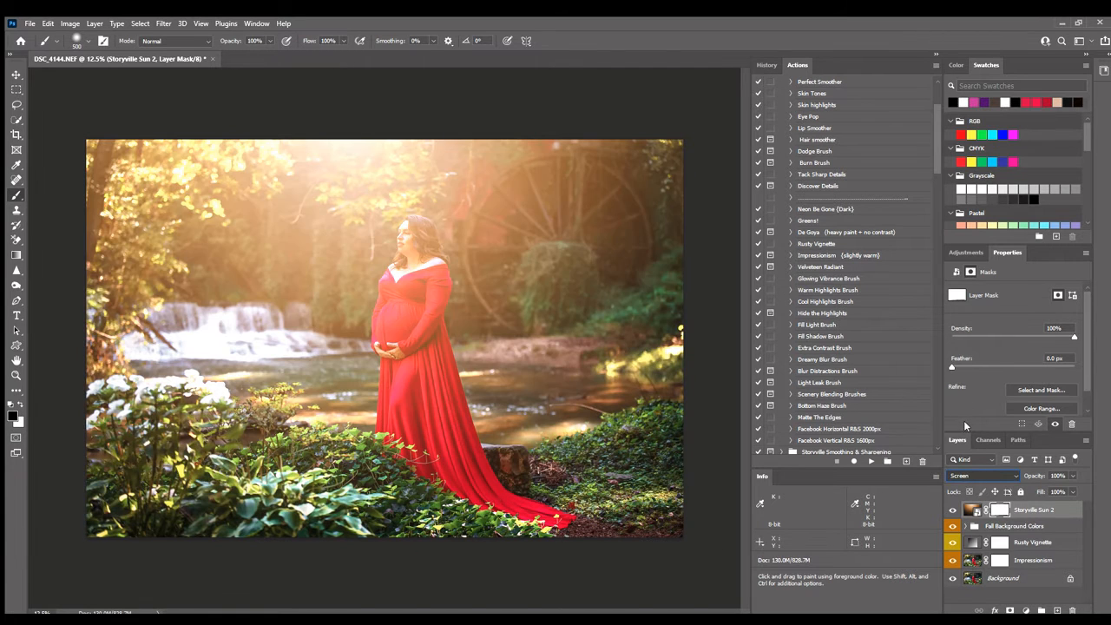
left_click(963, 420)
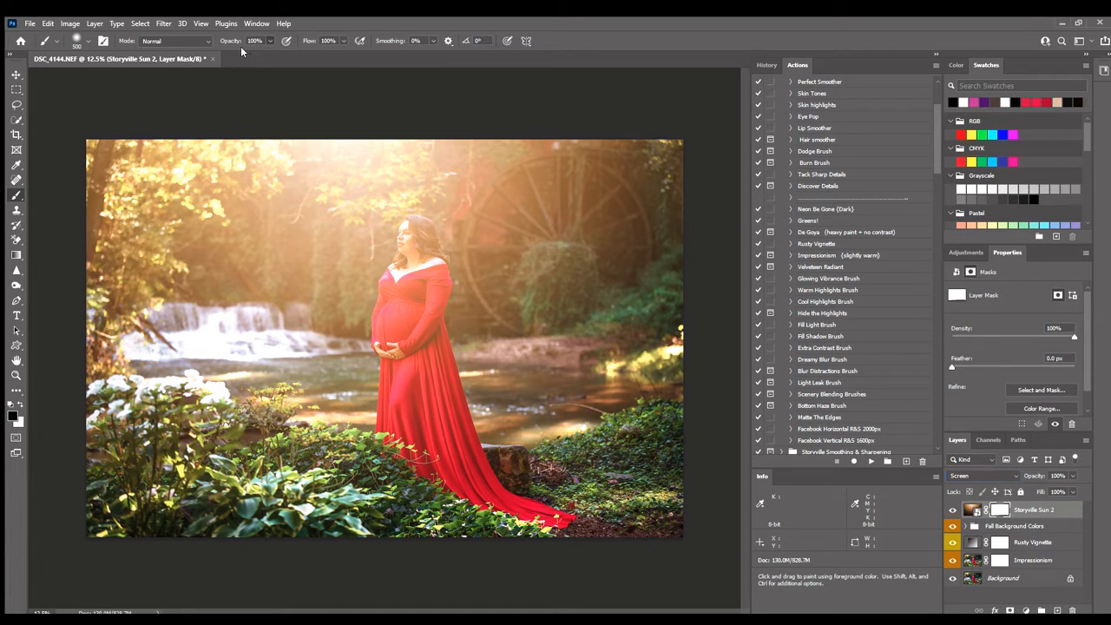
key("5")
key("3")
mouse_move(451, 398)
left_mouse_down()
mouse_move(415, 342)
mouse_move(418, 323)
mouse_move(413, 337)
mouse_move(401, 319)
mouse_move(411, 301)
mouse_move(444, 380)
mouse_move(449, 461)
mouse_move(421, 332)
mouse_move(422, 248)
mouse_move(421, 412)
mouse_move(415, 397)
mouse_move(449, 446)
mouse_move(422, 250)
mouse_move(417, 310)
mouse_move(446, 451)
mouse_move(431, 393)
left_mouse_up()
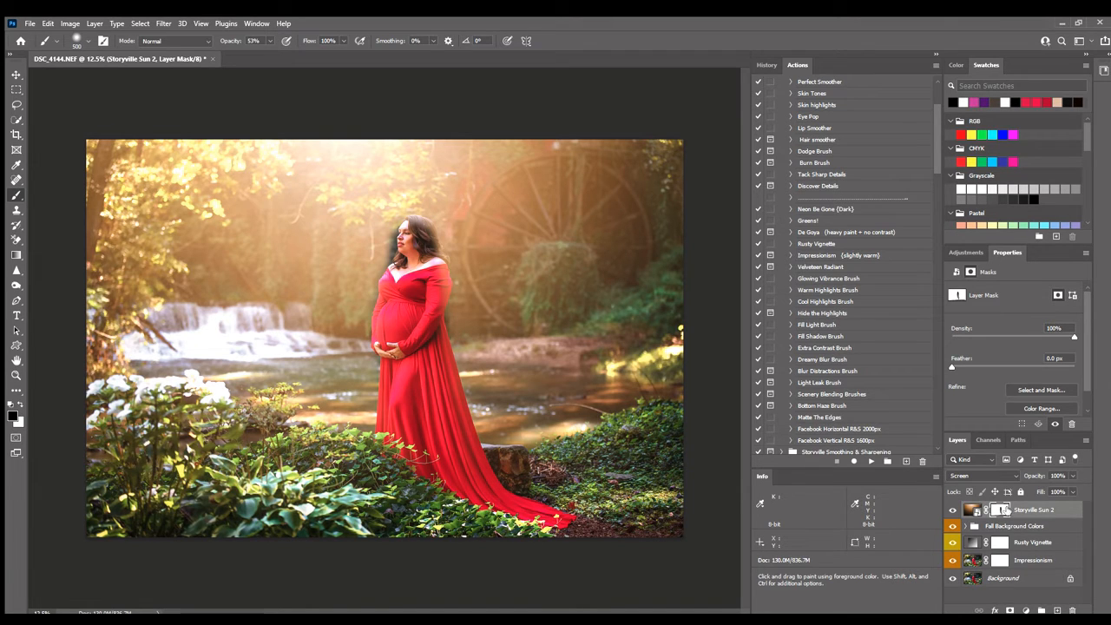
Toggle the Storyville Sun 2 layer's visibility to compare the portrait with and without the sun glow.
left_click(952, 509)
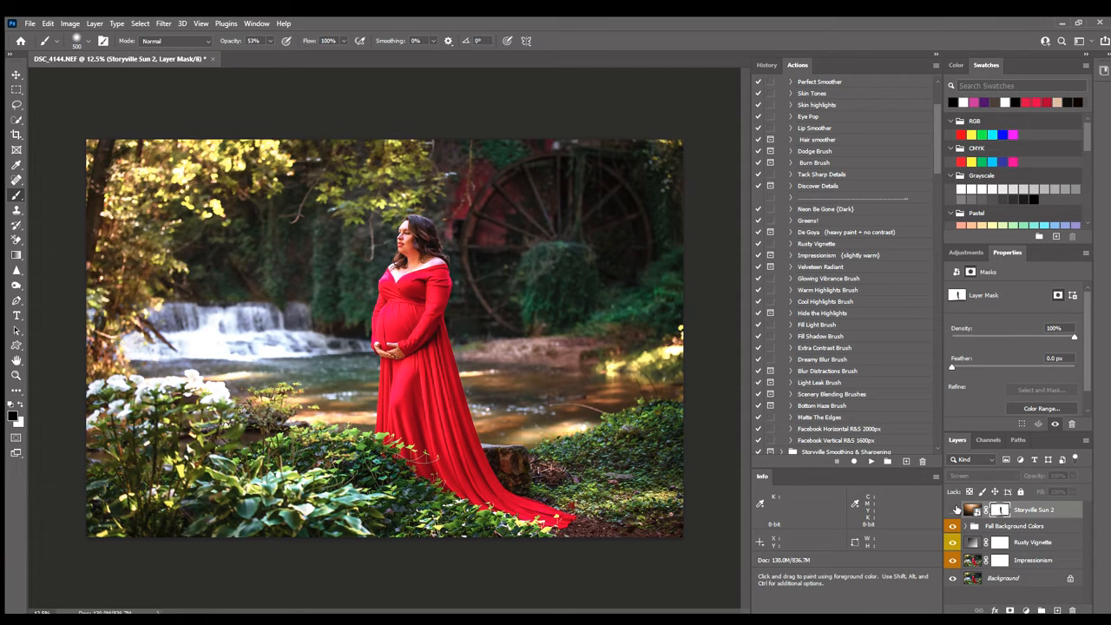
left_click(954, 510)
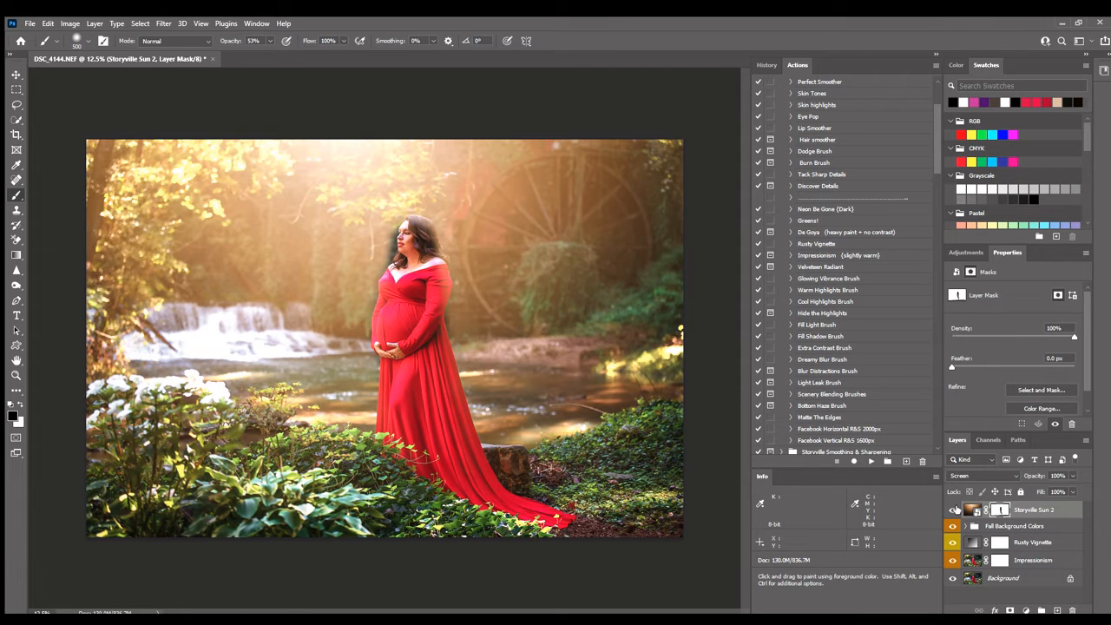
left_click(954, 509)
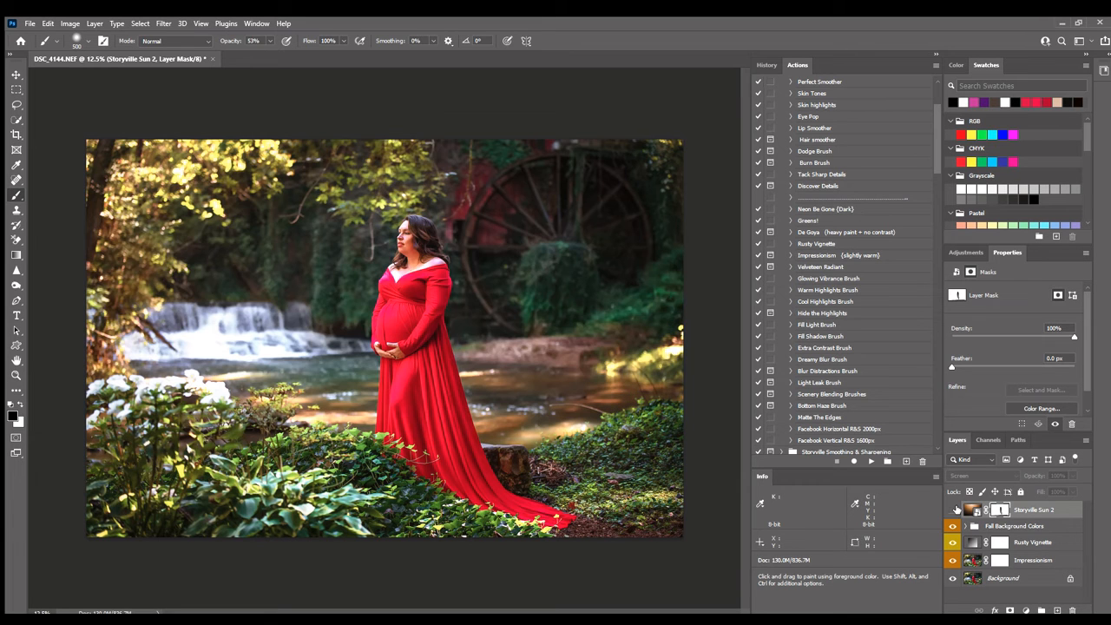
left_click(954, 509)
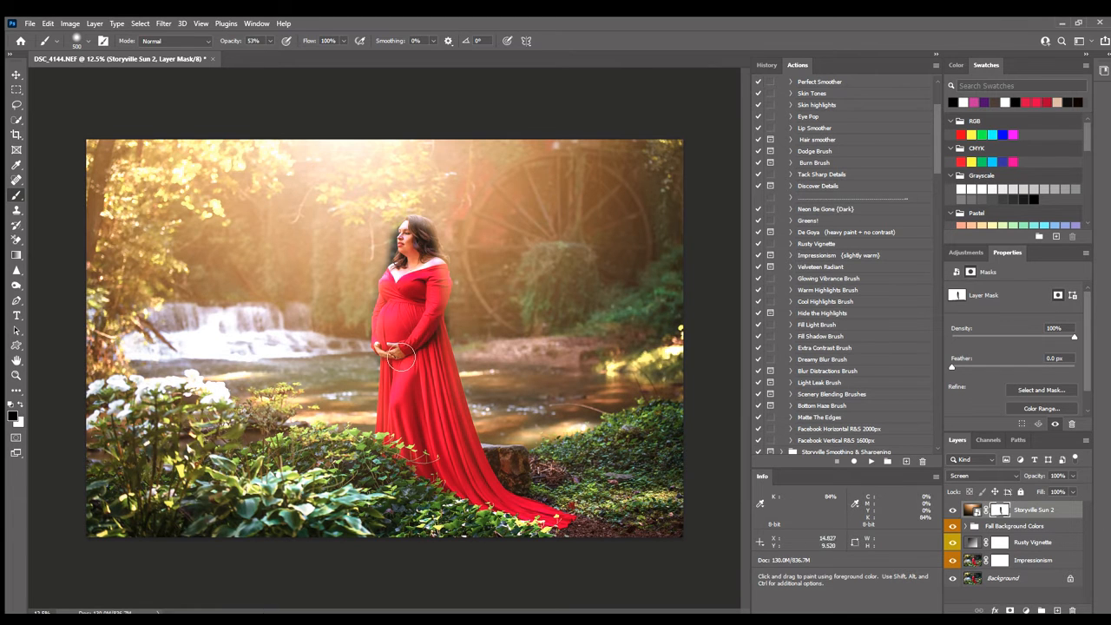
left_click(953, 510)
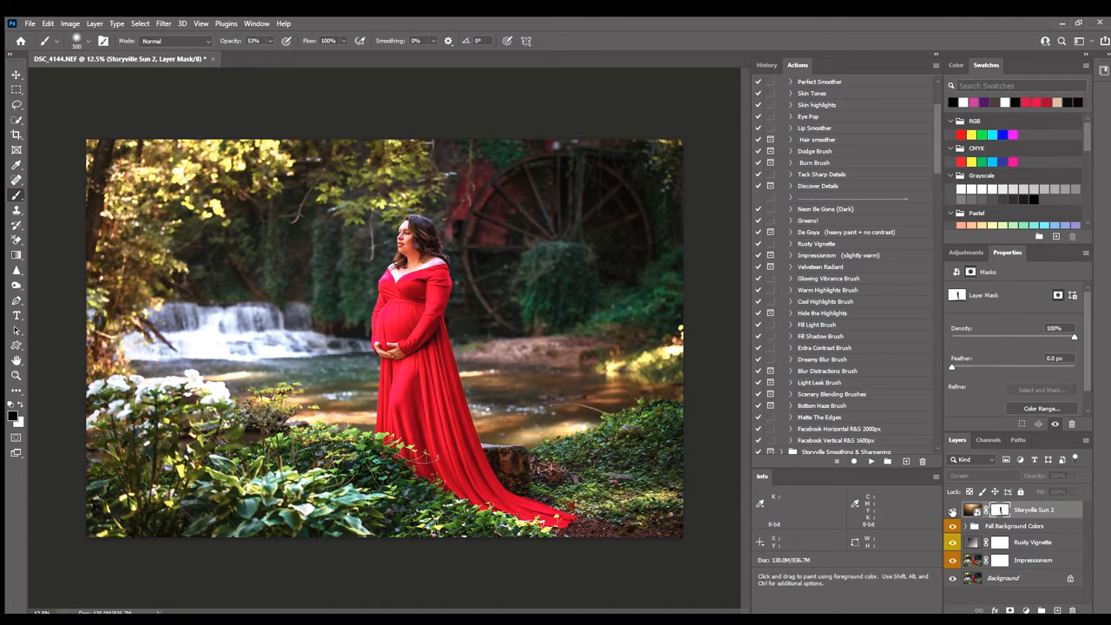
left_click(952, 511)
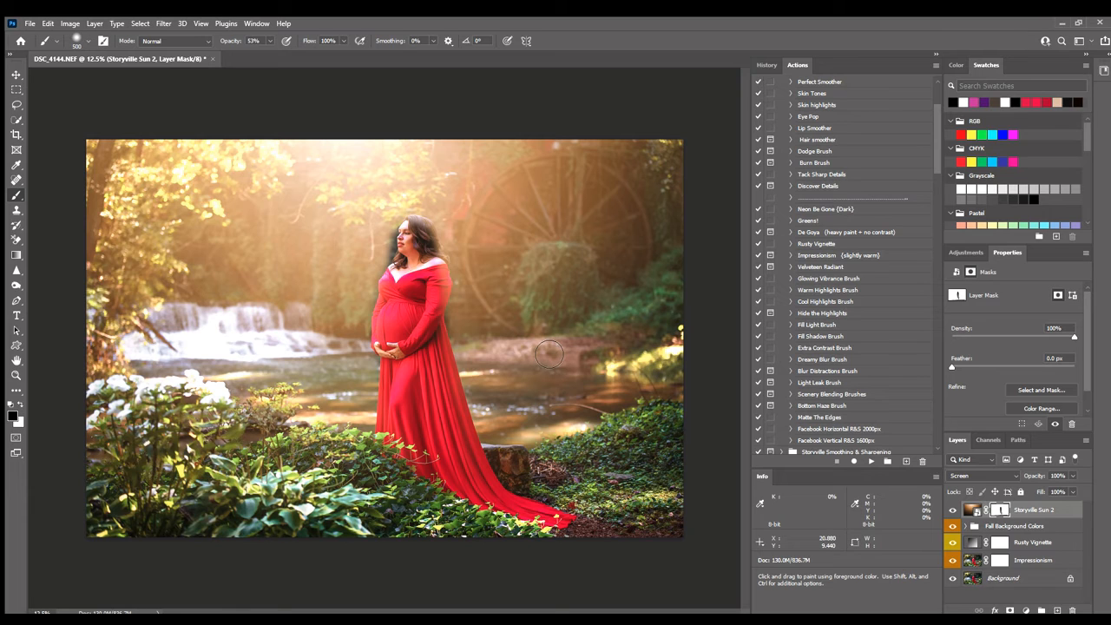
Mask the Storyville Sun 2 glow off the water wheel side of the photo with a 4400 px black brush, and check the result.
key("]")
key("]")
key("]")
key("]")
key("]")
key("]")
key("]")
key("]")
key("]")
key("]")
key("]")
key("]")
key("]")
key("]")
key("]")
key("]")
key("]")
key("]")
key("]")
key("]")
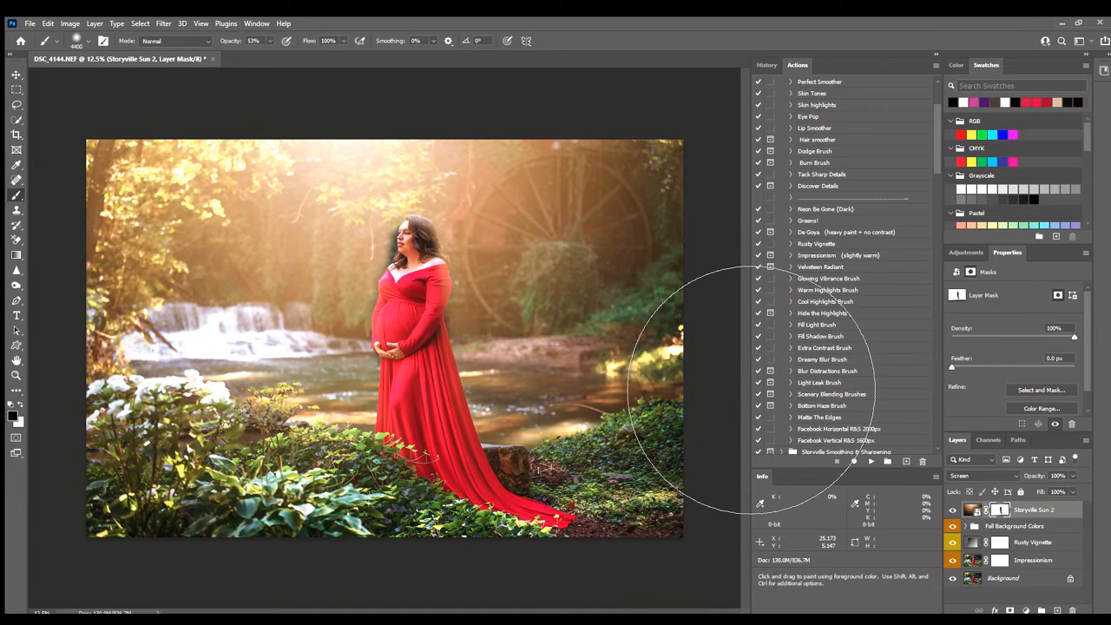
mouse_move(750, 390)
left_mouse_down()
mouse_move(731, 447)
mouse_move(719, 434)
mouse_move(724, 359)
mouse_move(713, 475)
mouse_move(713, 369)
mouse_move(694, 416)
left_mouse_up()
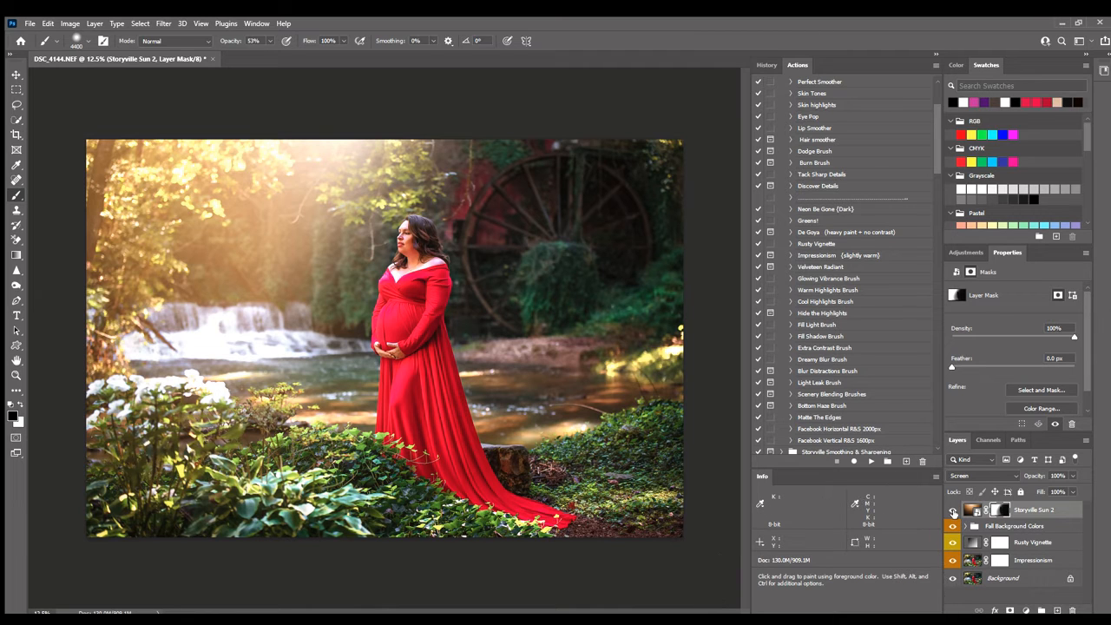
left_click(952, 512)
left_click(953, 512)
Reduce the Storyville Sun 2 layer's opacity to 50%, comparing the photo with and without the overlay.
left_click_drag(1070, 490, 1048, 490)
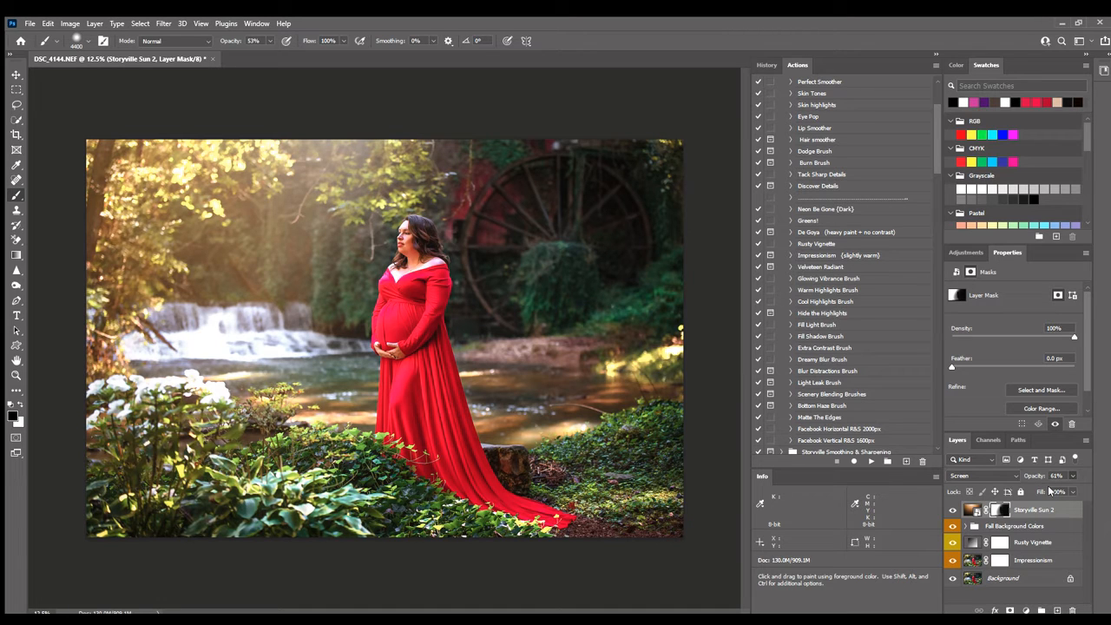
left_click(951, 510)
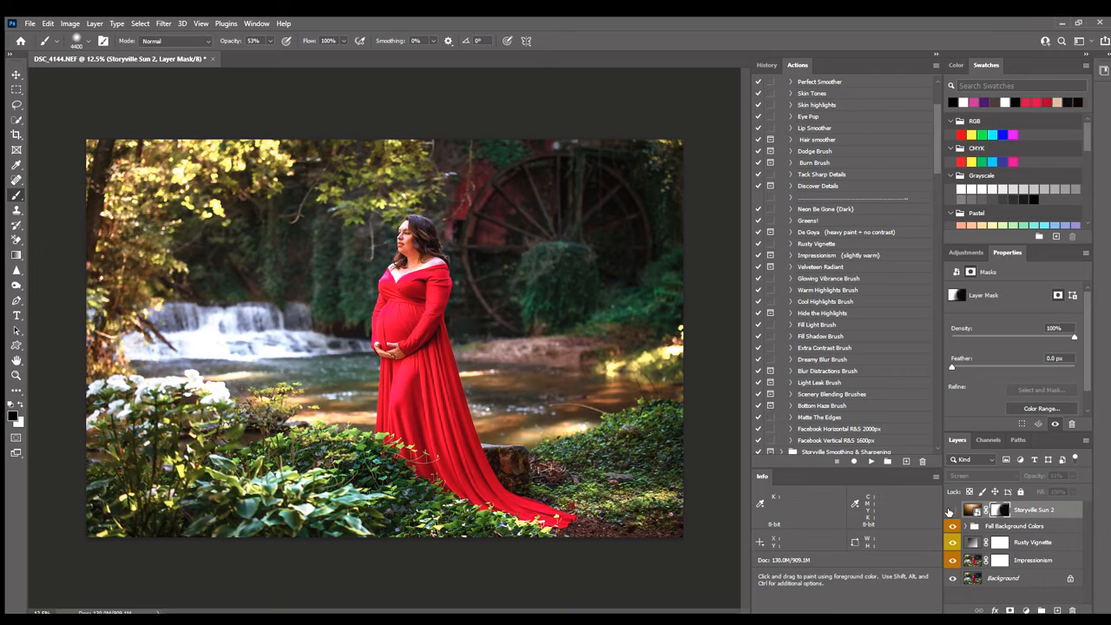
left_click(950, 511)
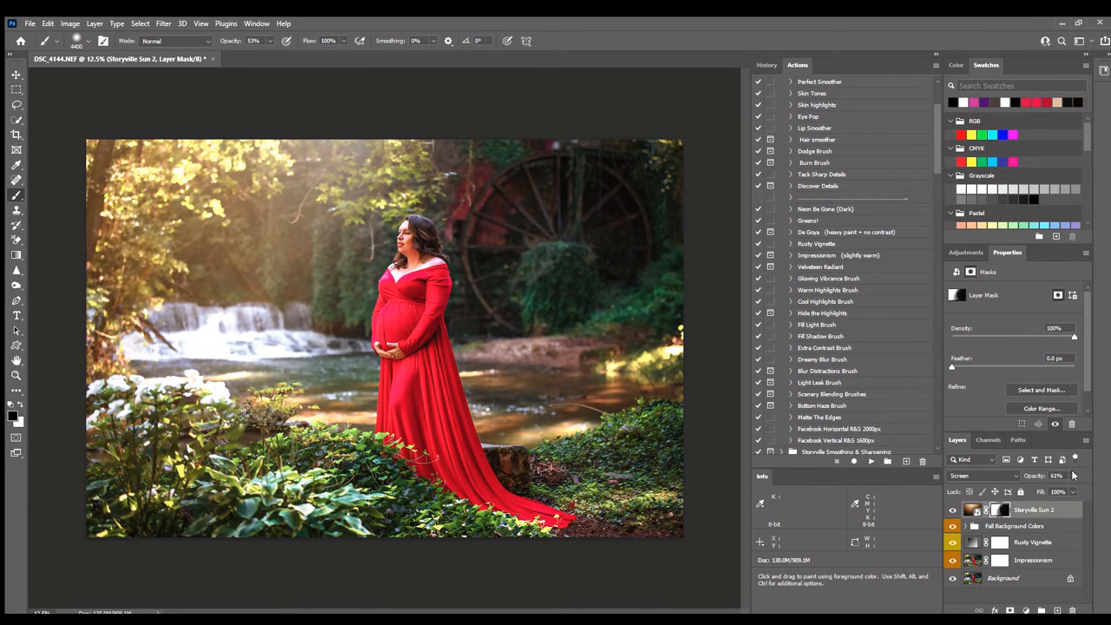
left_click_drag(1059, 486, 1052, 485)
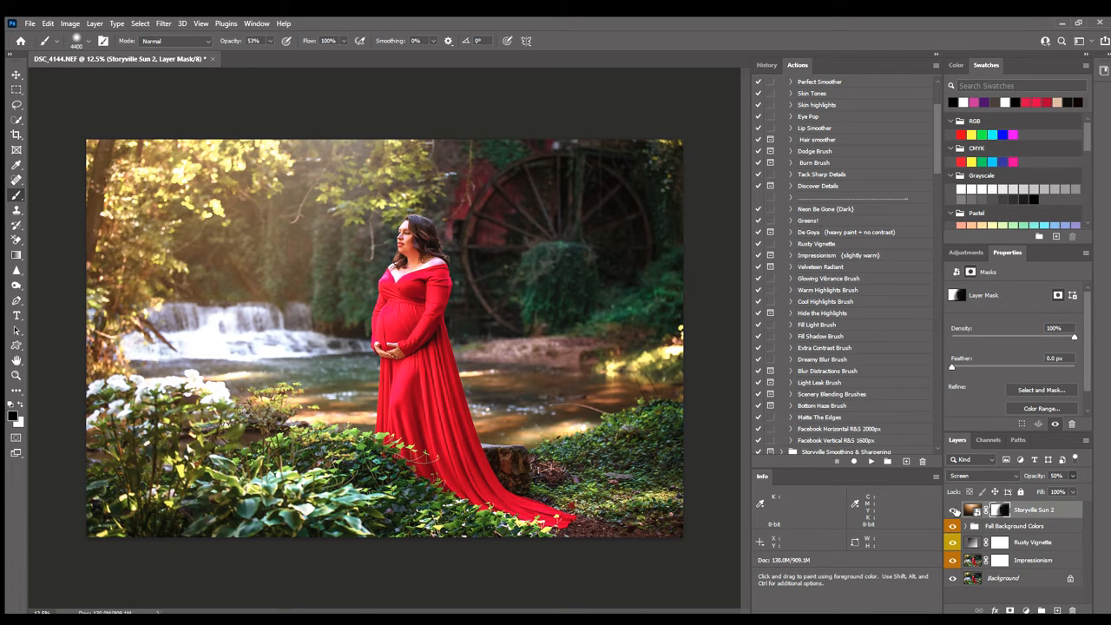
left_click(954, 509)
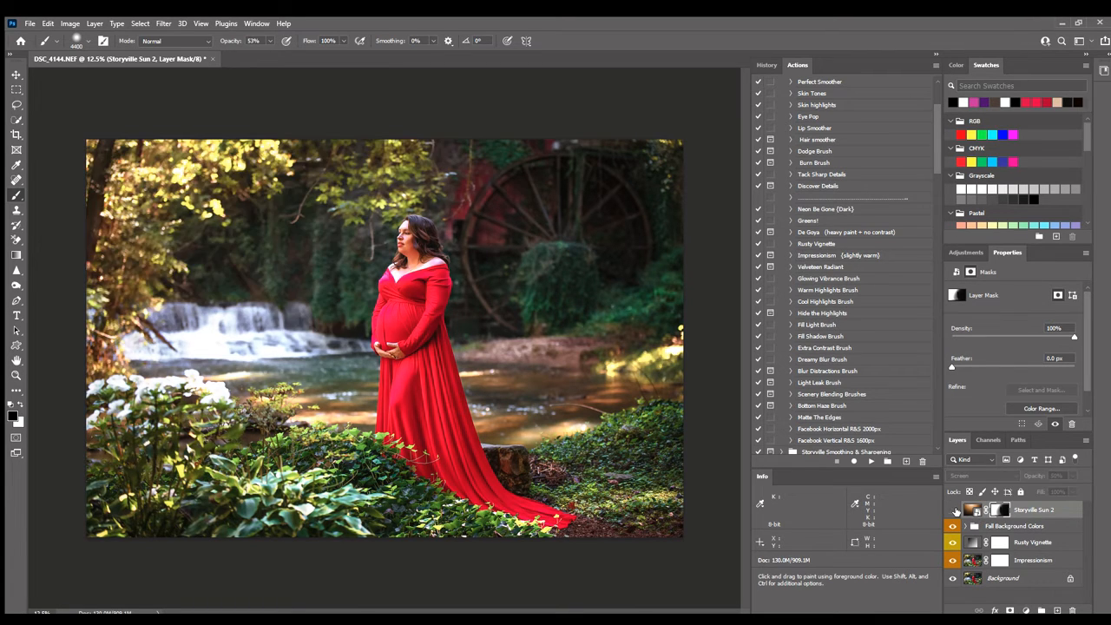
left_click(954, 509)
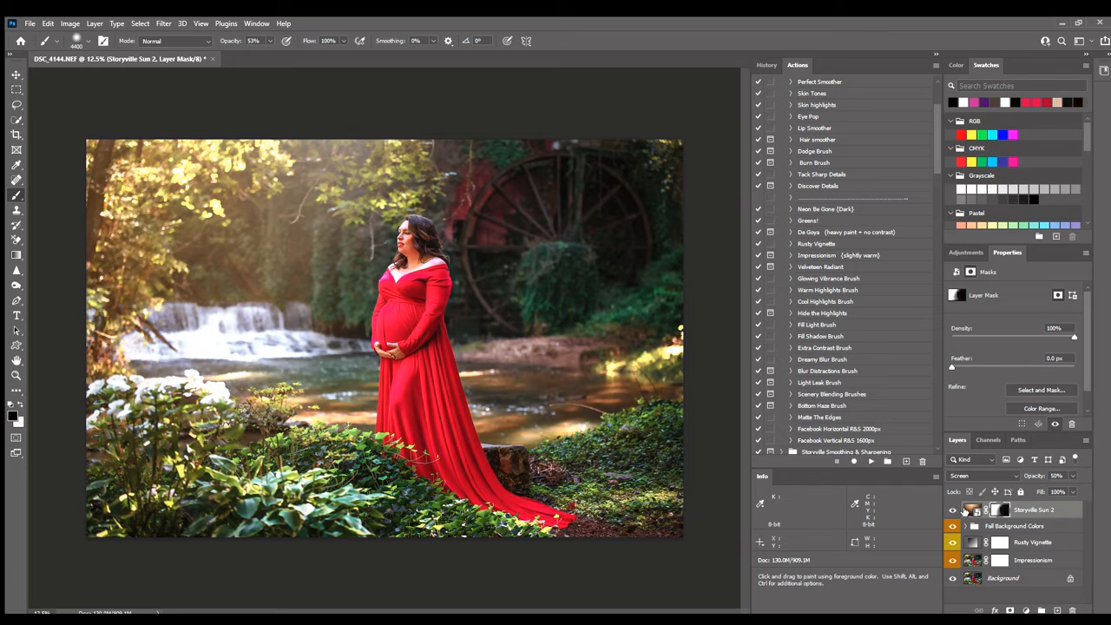
left_click(953, 510)
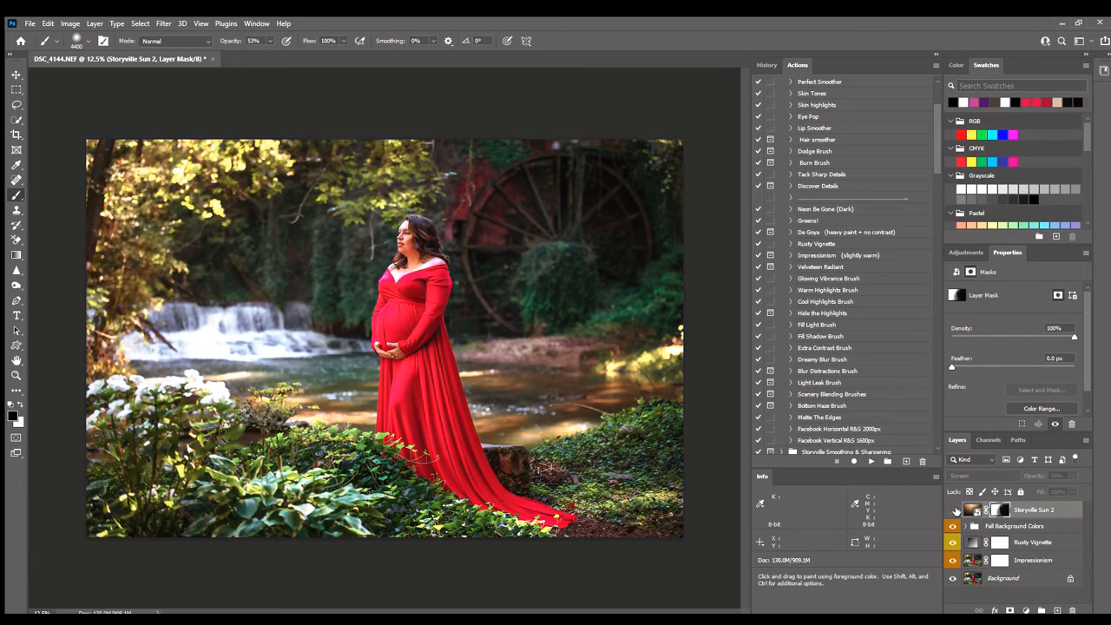
left_click(954, 510)
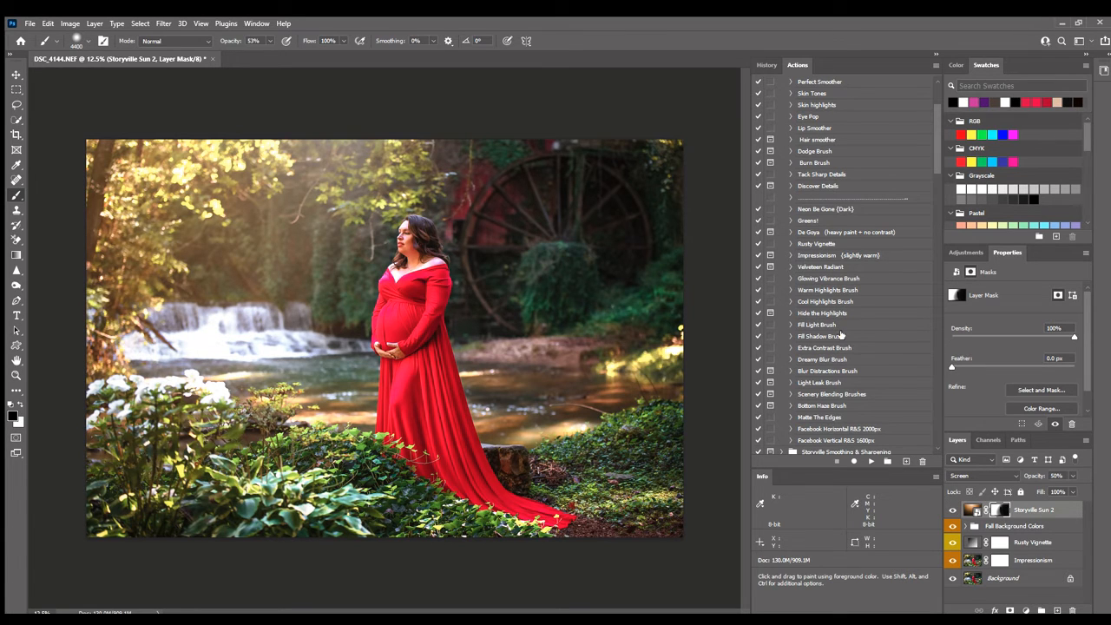
left_click(951, 510)
left_click(951, 510)
scroll(837, 281, "down", 4)
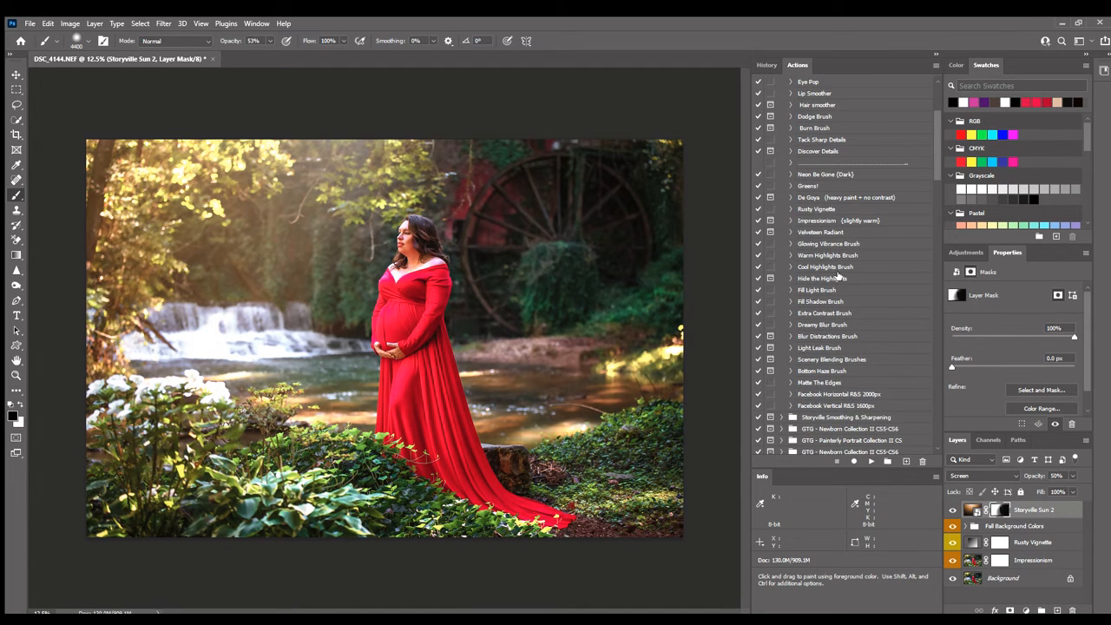
scroll(838, 276, "down", 2)
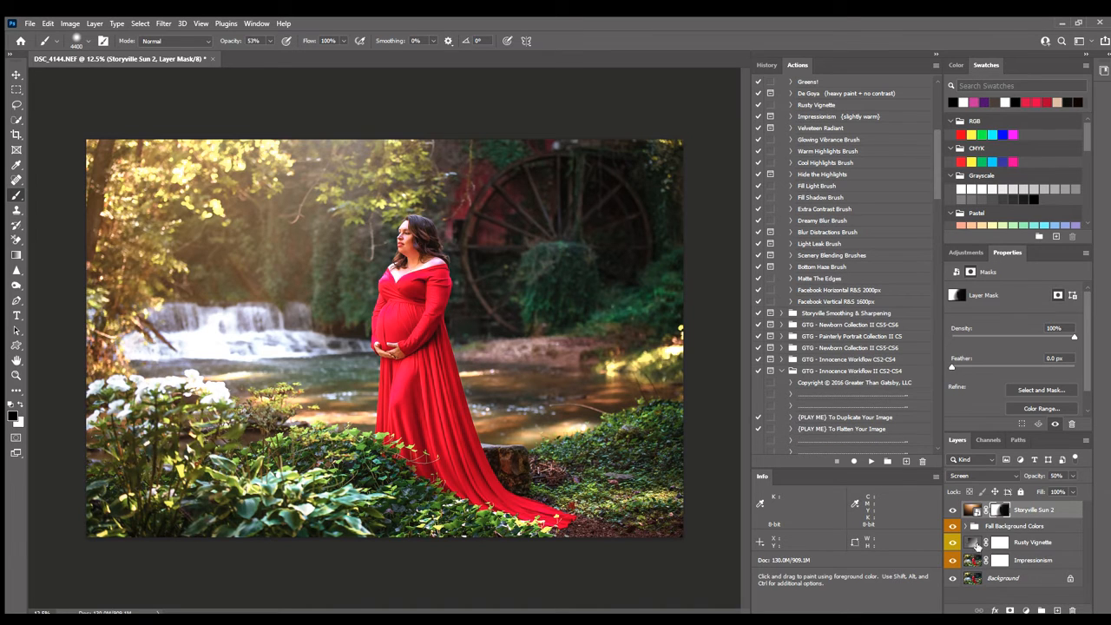
scroll(816, 369, "up", 8)
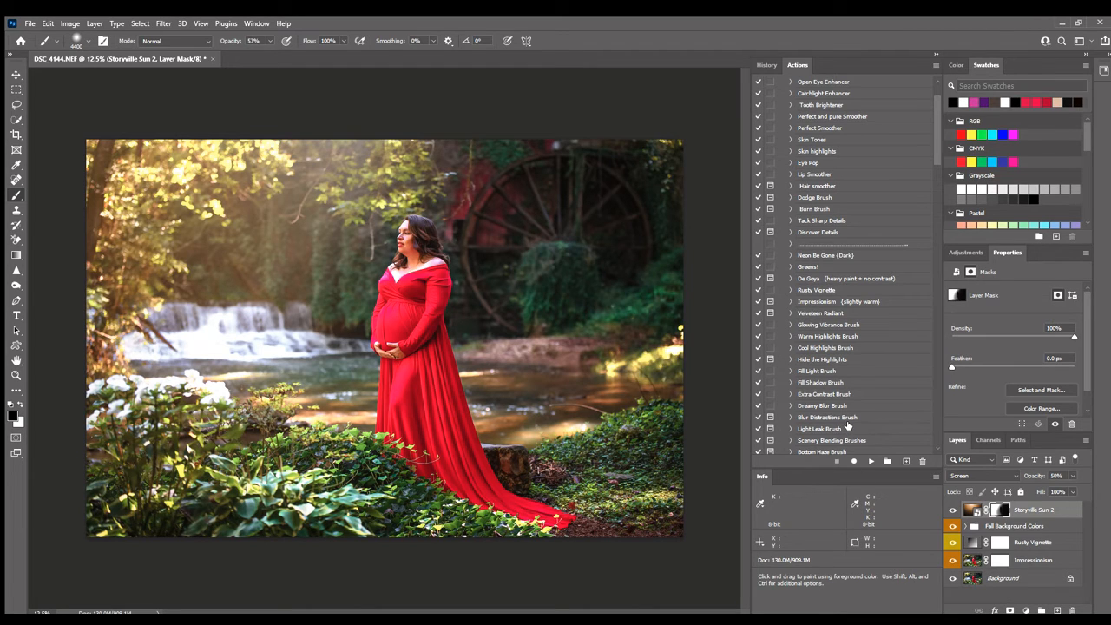
scroll(847, 425, "down", 1)
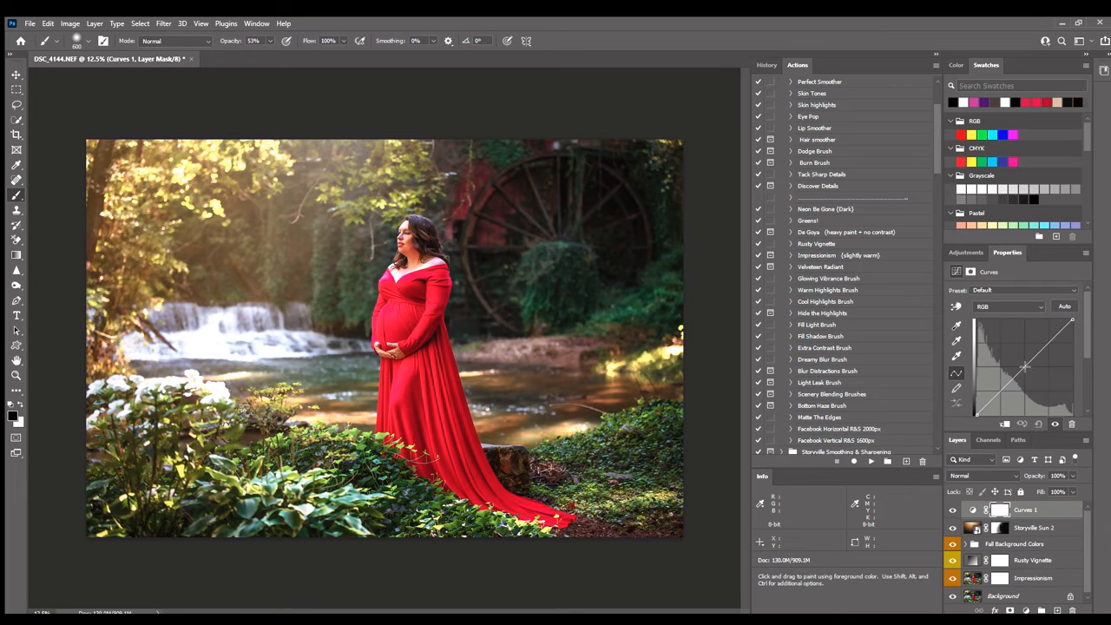
Add a Curves adjustment layer that slightly lifts the midtones, pin the shadows with a lower curve point, and compare before and after.
left_click_drag(1025, 367, 1023, 365)
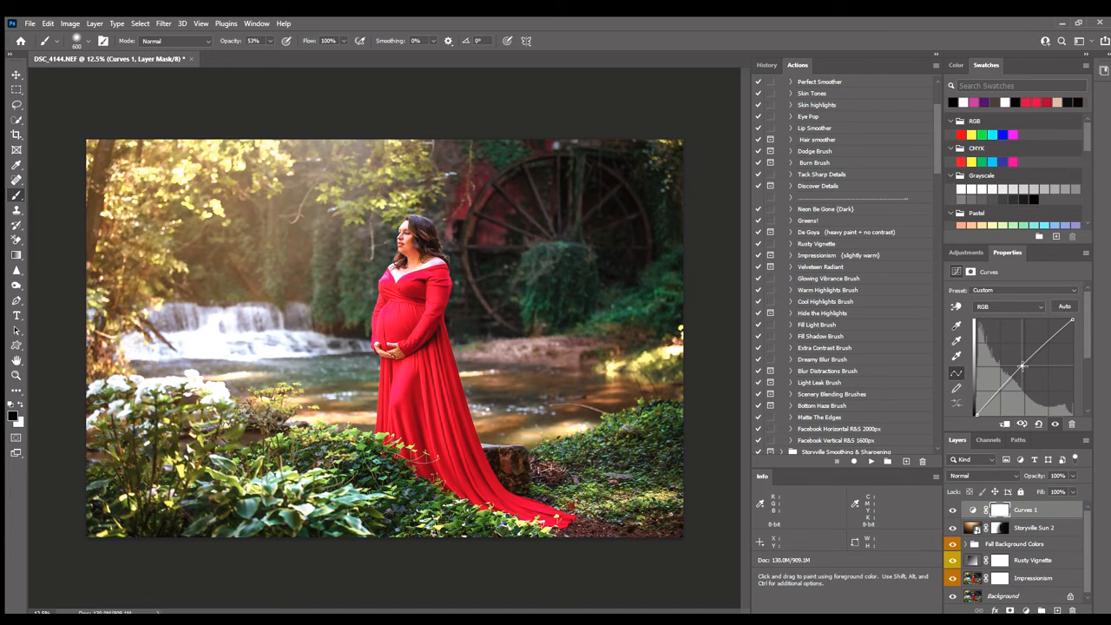
left_click_drag(1022, 366, 1020, 365)
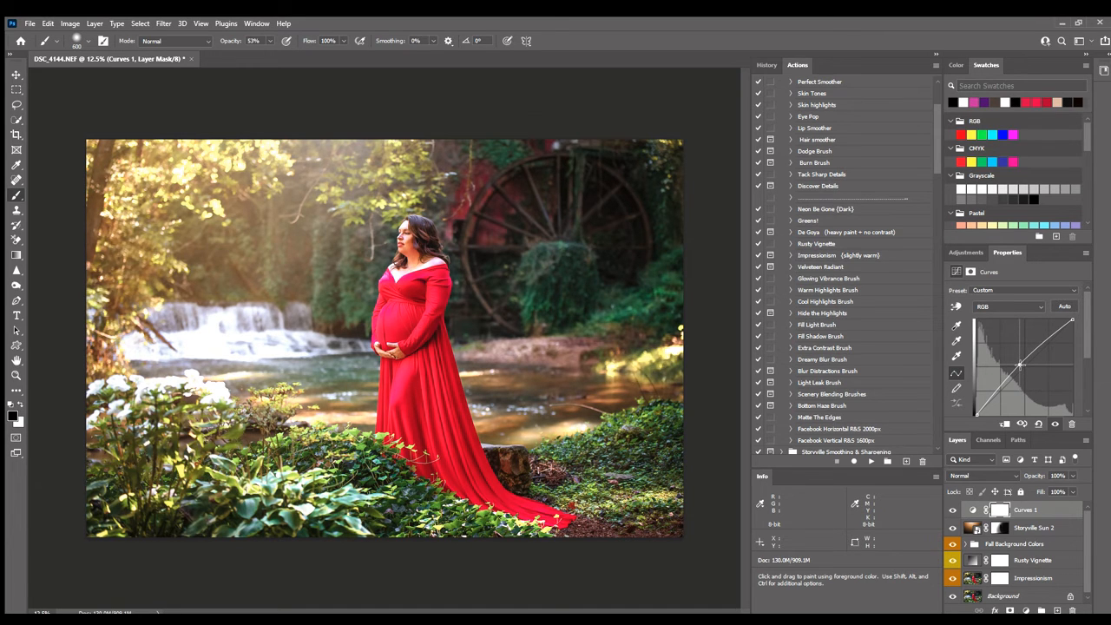
left_click(951, 510)
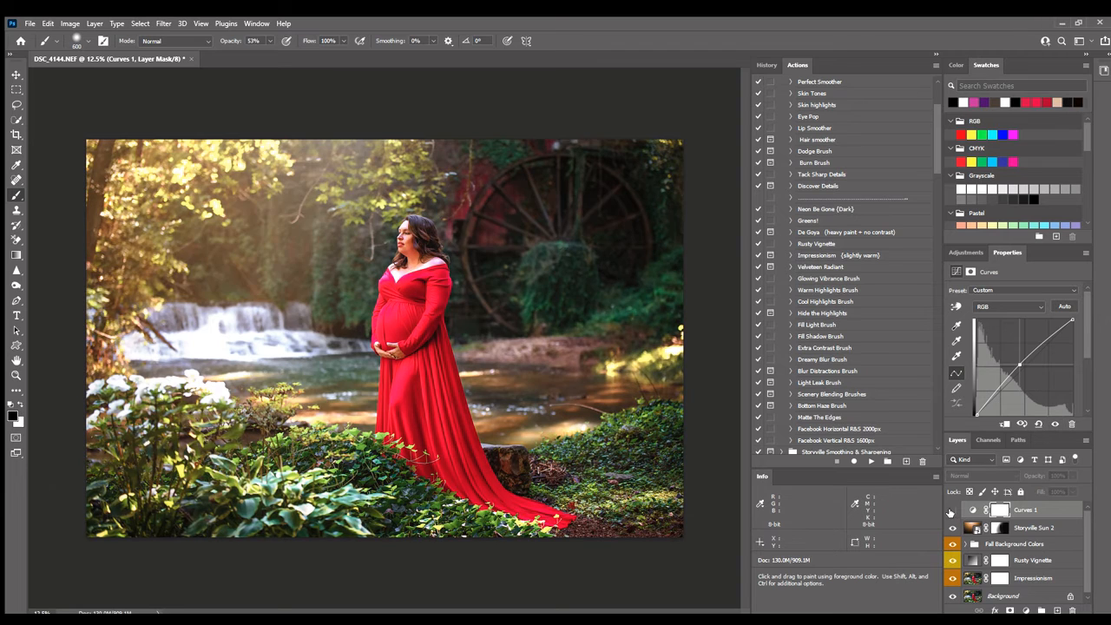
left_click(951, 510)
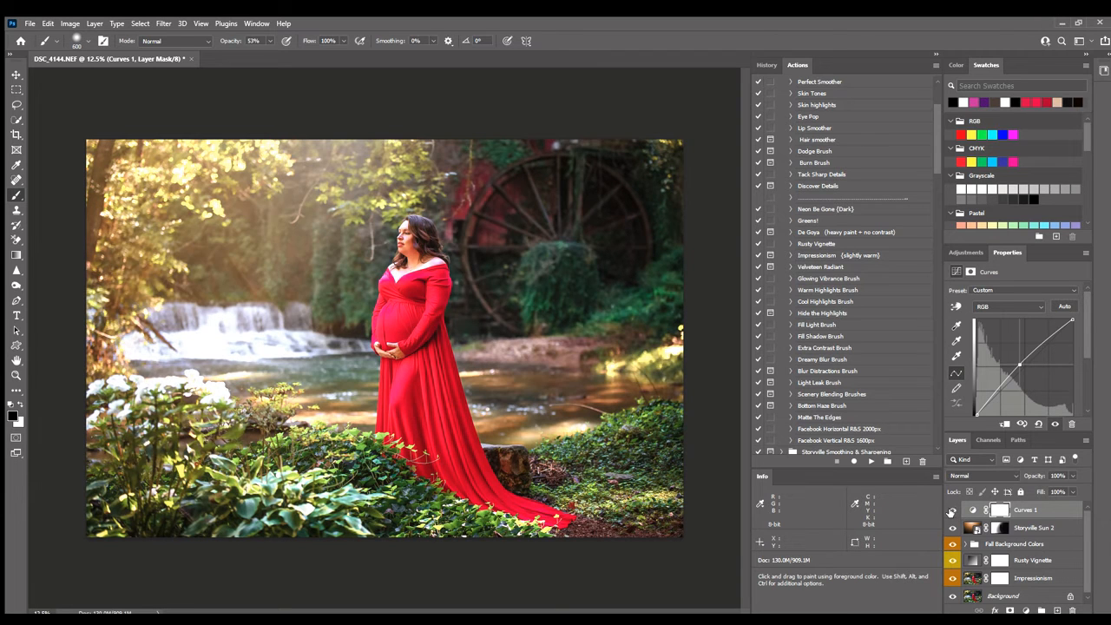
left_click(1002, 384)
left_click(954, 510)
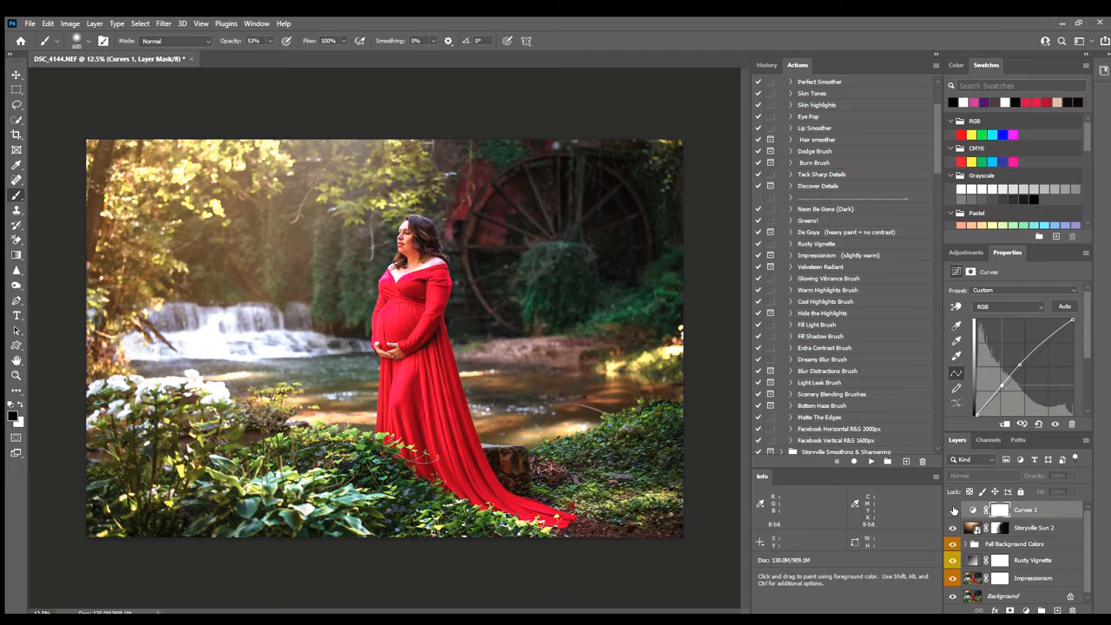
left_click(953, 510)
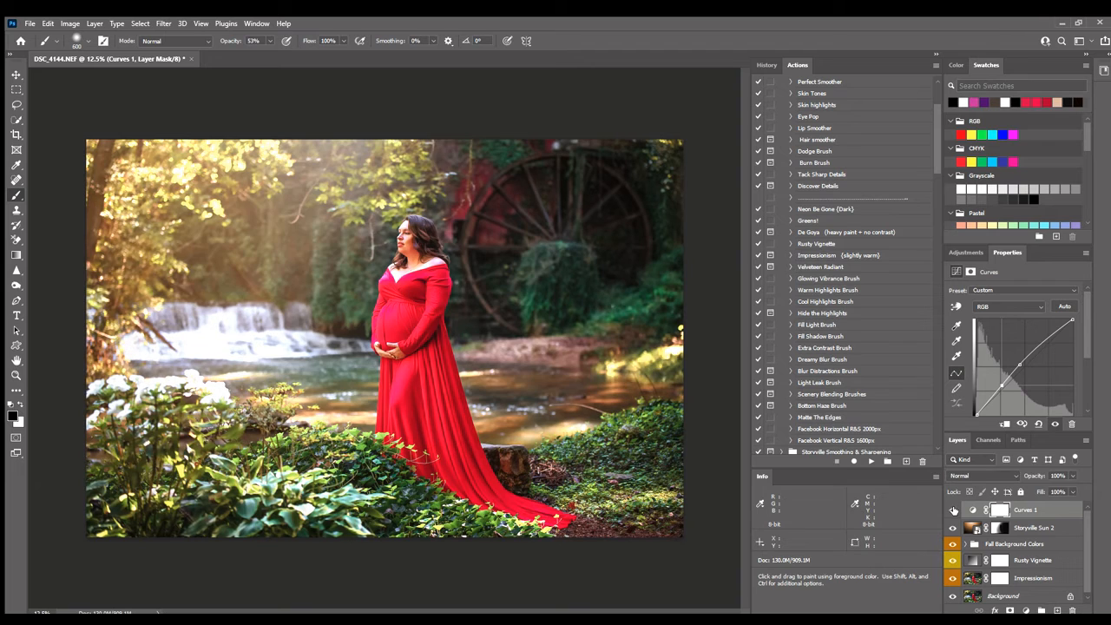
Lower the Curves 1 layer's opacity to 57% and compare the photo with and without it.
left_click(1070, 476)
left_click_drag(1070, 490, 1048, 491)
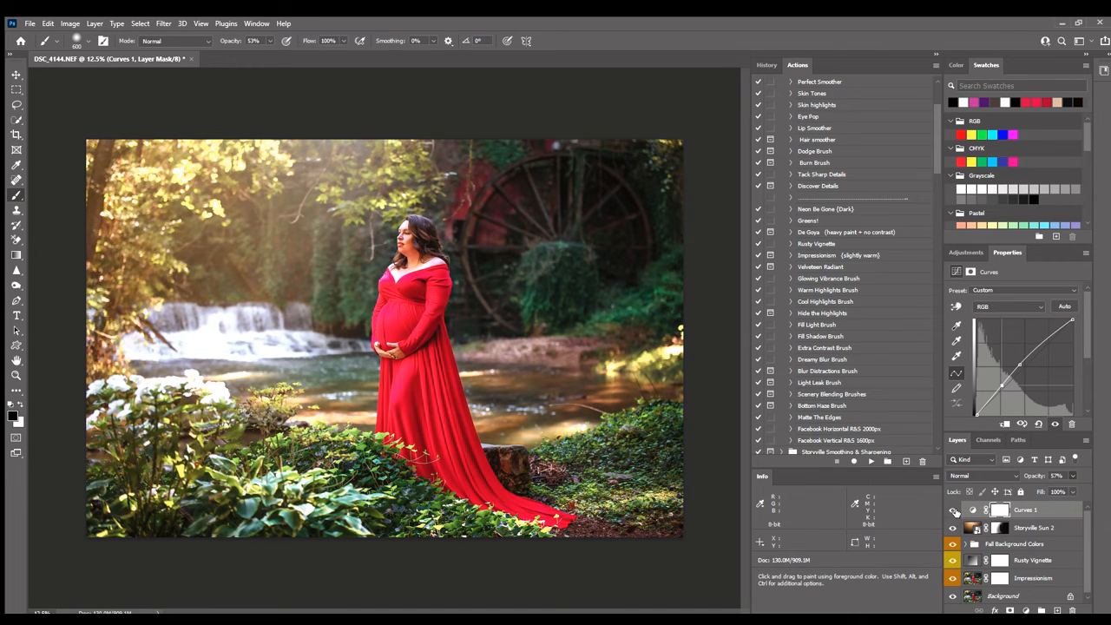
left_click(953, 511)
left_click(953, 510)
Add a second Curves adjustment layer that slightly lifts the midtones and invert its mask to black.
left_click(1045, 457)
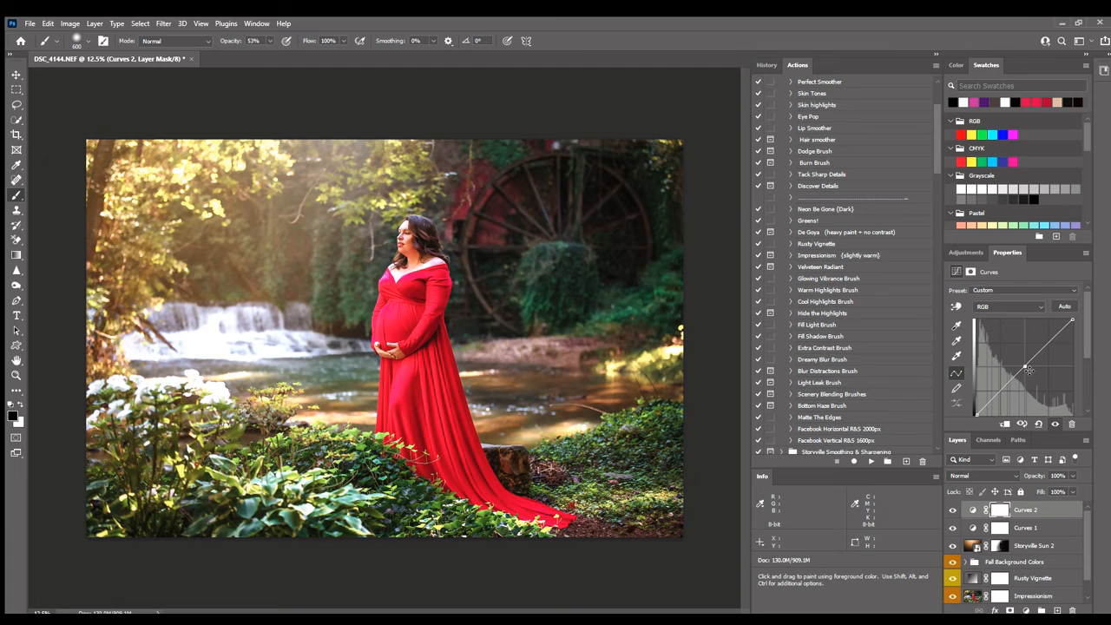
left_click_drag(1026, 367, 1024, 364)
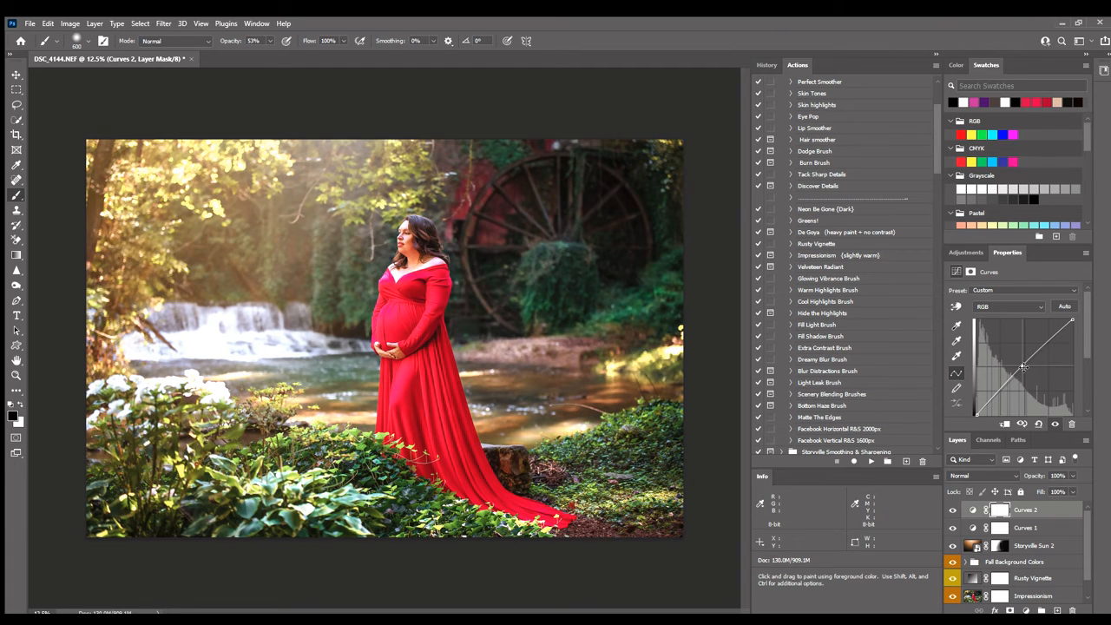
left_click(1002, 511)
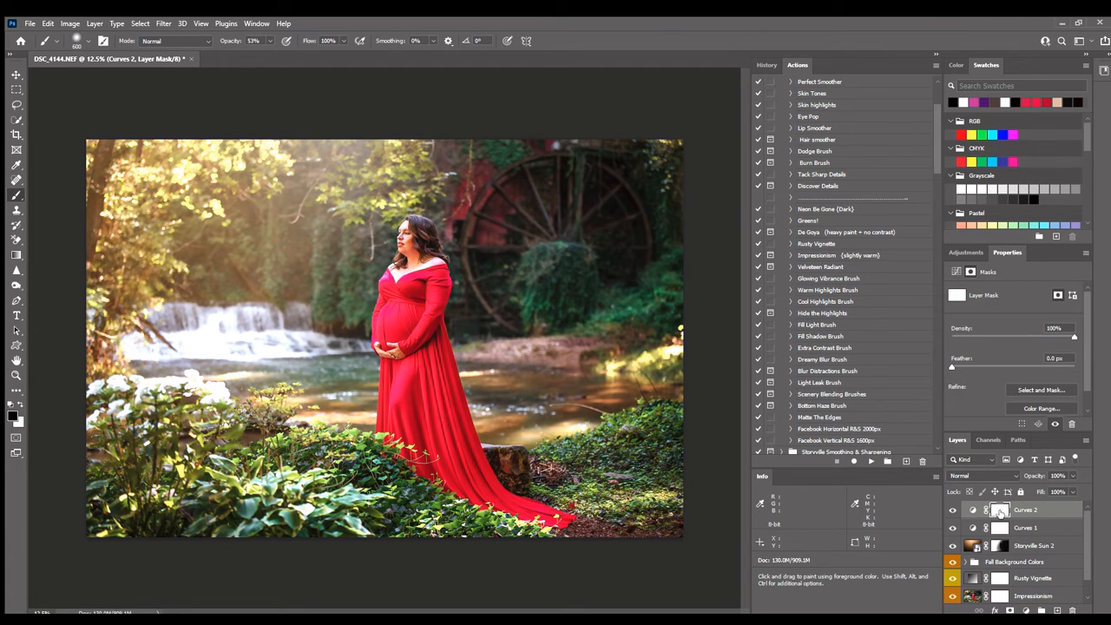
key("ctrl+i")
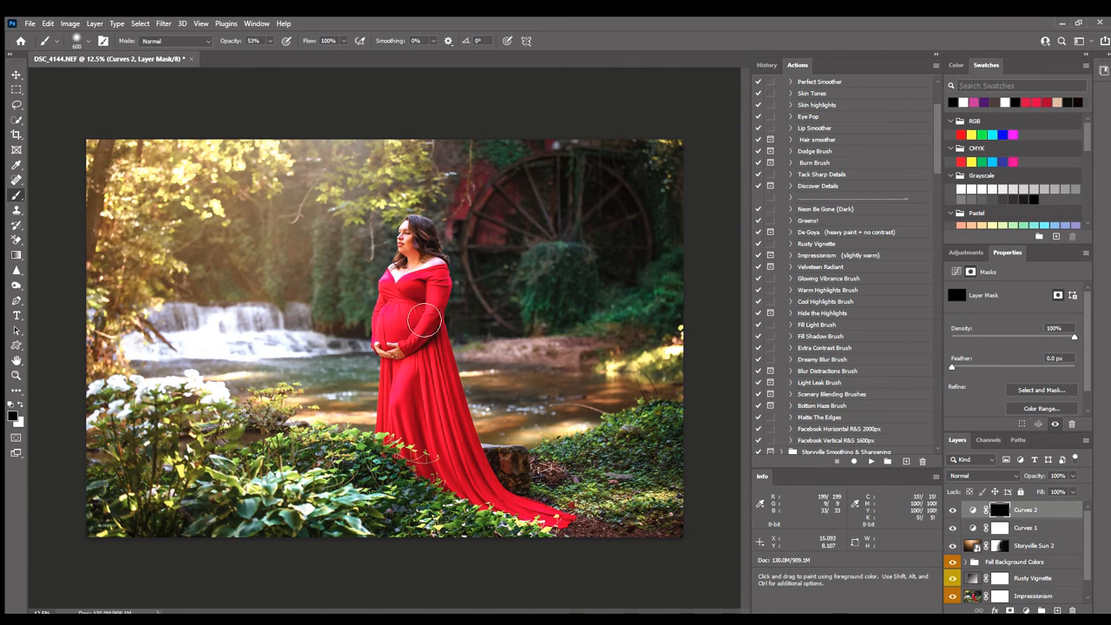
Reveal the Curves 2 brightening on the woman and her gown with a 600 px white brush at 53% opacity, and check it.
key("x")
mouse_move(429, 258)
left_mouse_down()
mouse_move(420, 324)
mouse_move(413, 295)
mouse_move(439, 293)
mouse_move(428, 371)
mouse_move(447, 461)
mouse_move(525, 523)
mouse_move(470, 481)
mouse_move(416, 382)
mouse_move(425, 278)
mouse_move(443, 353)
left_mouse_up()
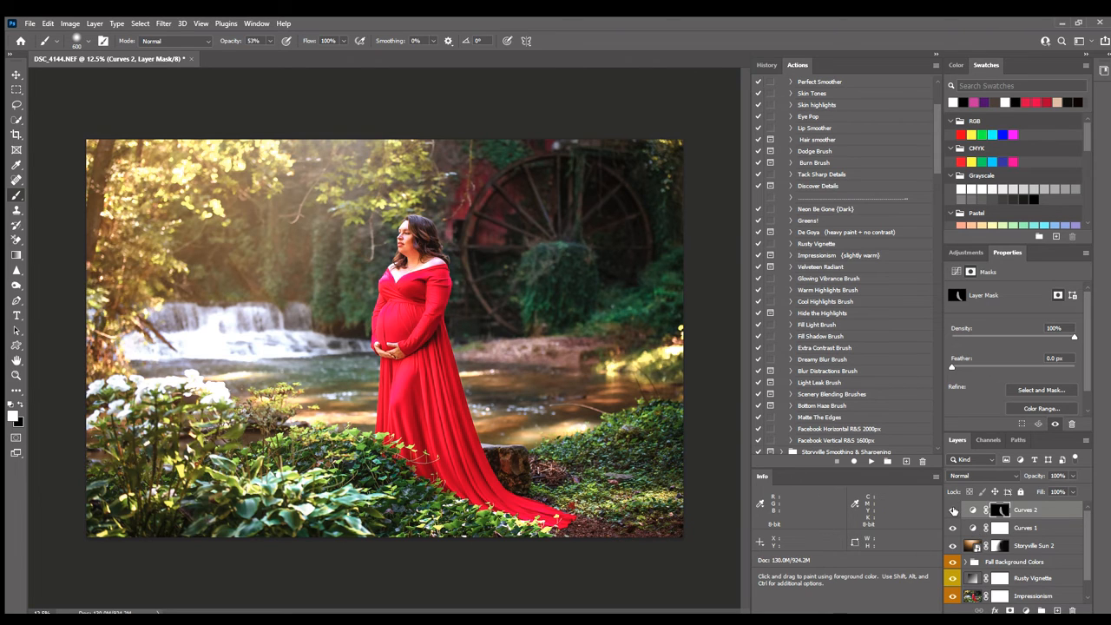
left_click(953, 510)
left_click(953, 510)
left_click(953, 511)
left_click(953, 511)
Compare the photo with and without the Curves 1 and Curves 2 layers, leaving both layers shown.
left_click(953, 527)
left_click(954, 527)
left_click(953, 526)
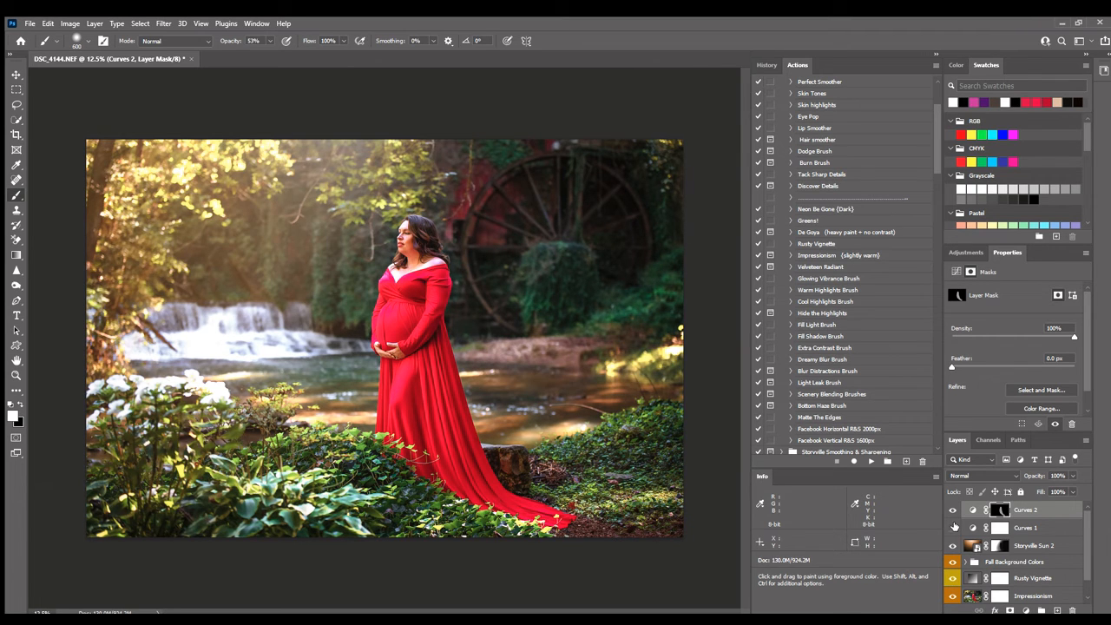
left_click(953, 527)
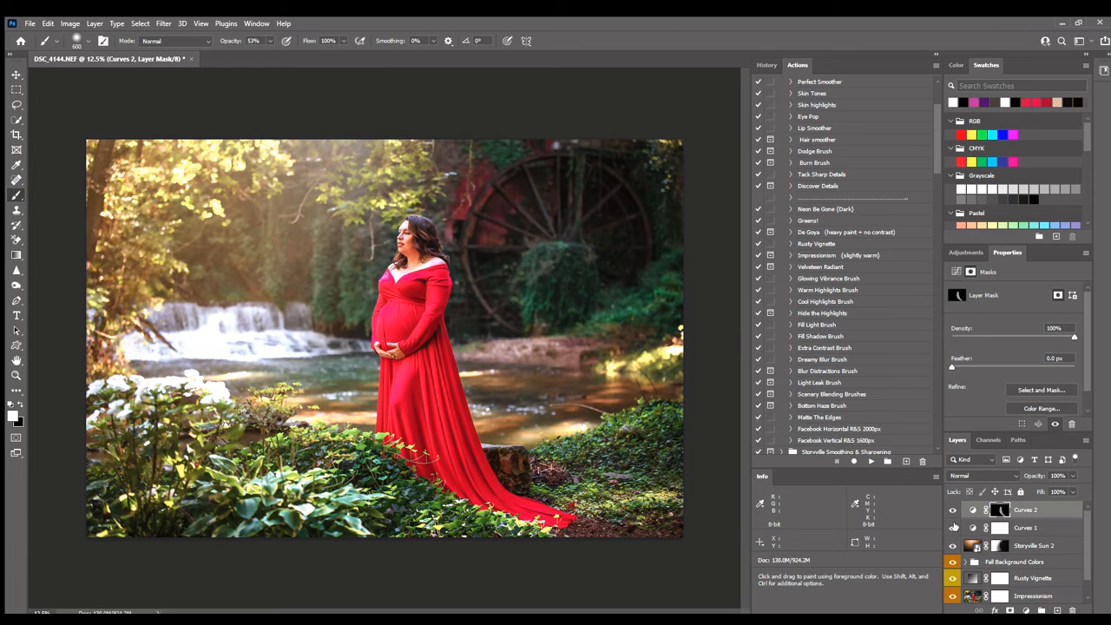
left_click(953, 510)
left_click(953, 510)
left_click(953, 510)
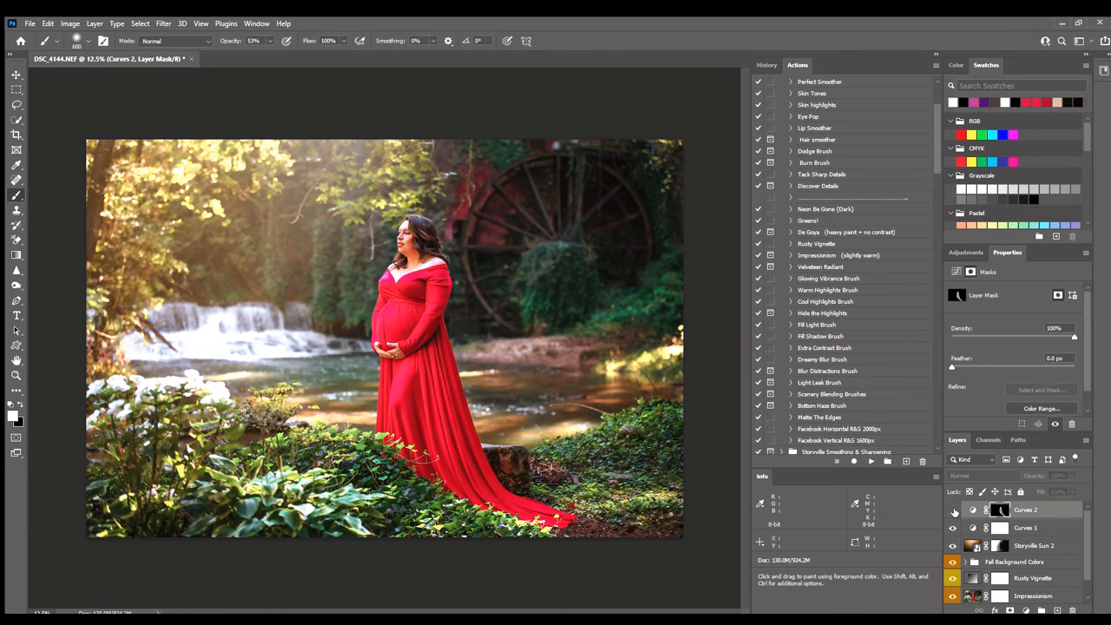
left_click(954, 510)
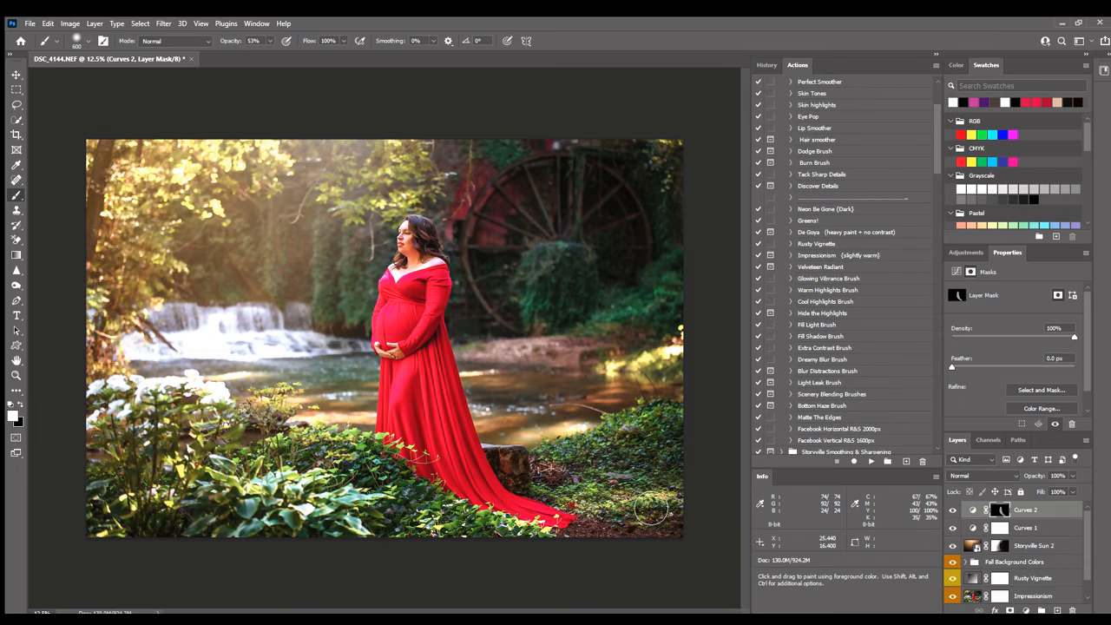
Paint the Curves 2 brightening off the lower gown with a black brush at 53% and 100% opacity, and compare with the layer hidden.
key("x")
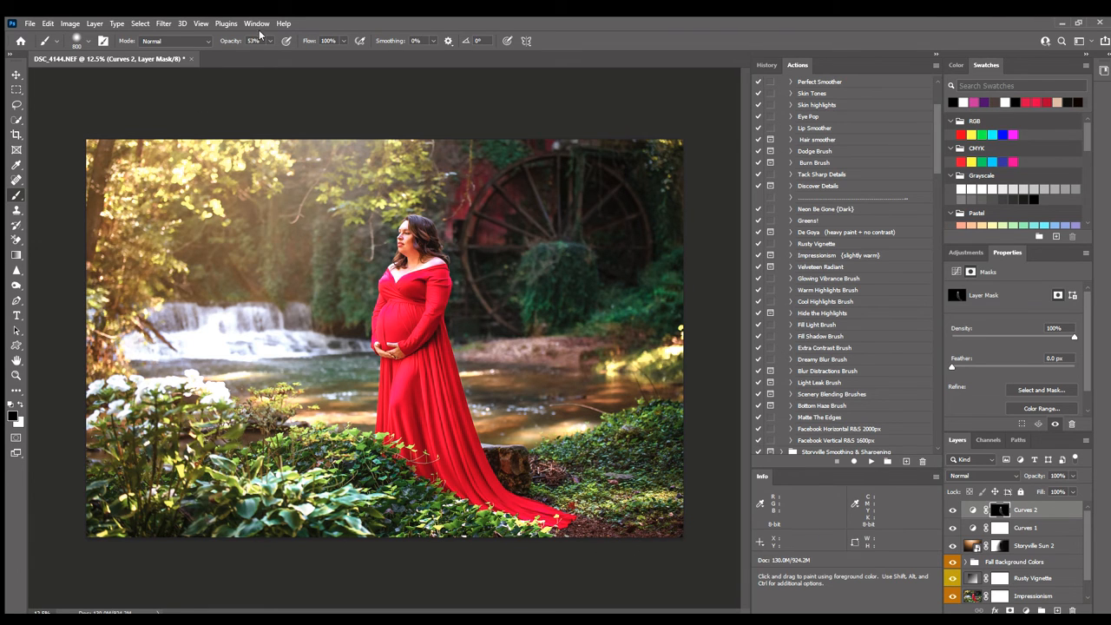
key("0")
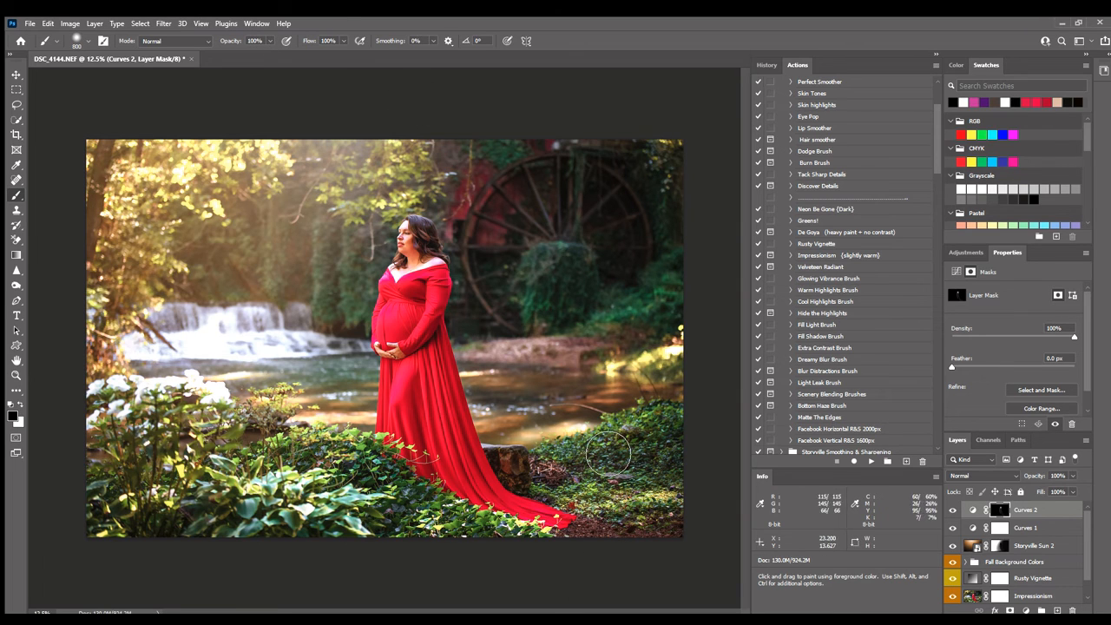
left_click(952, 511)
left_click(953, 510)
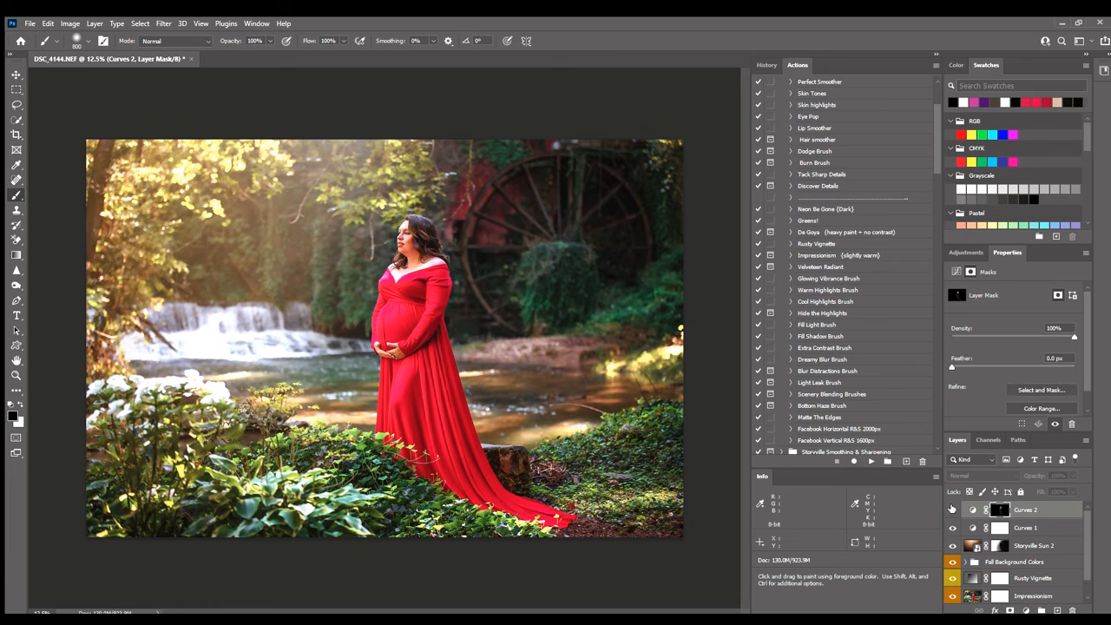
left_click(953, 511)
left_click(952, 511)
left_click(952, 511)
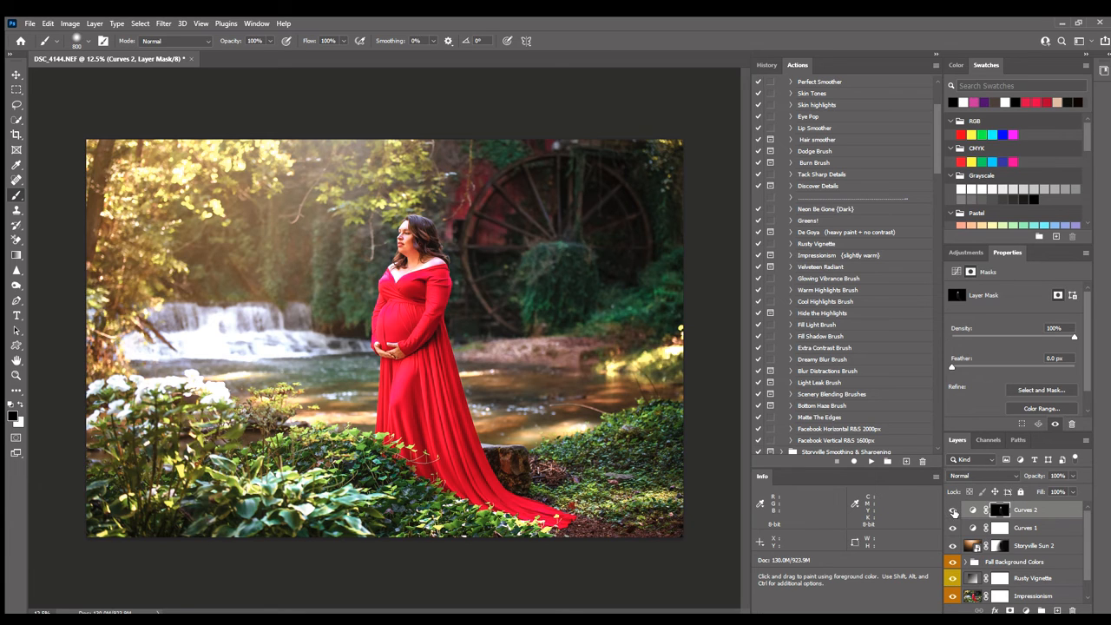
left_click(953, 511)
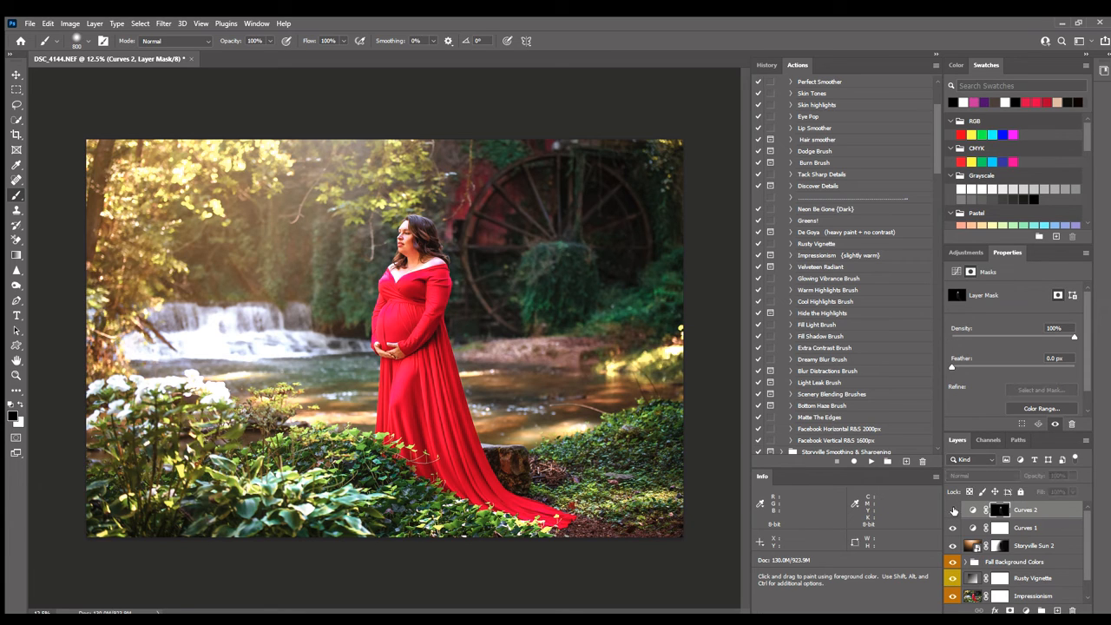
left_click(953, 511)
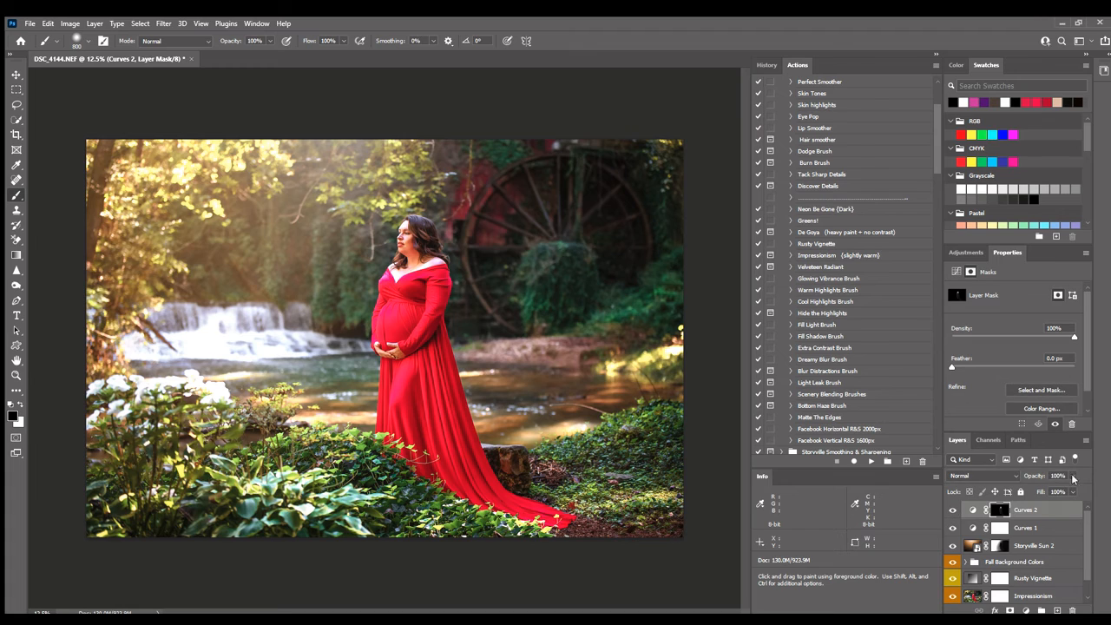
Lower the Curves 2 layer's opacity to 58% and save the edited state as a history snapshot.
left_click_drag(1053, 485, 1040, 491)
left_click(766, 65)
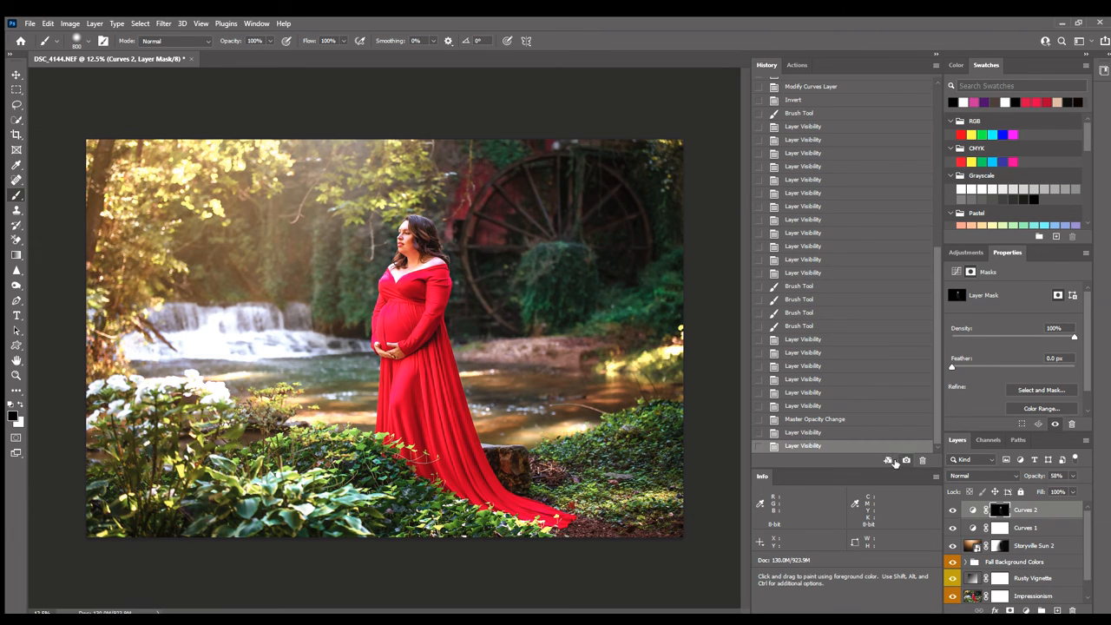
left_click_drag(934, 419, 933, 148)
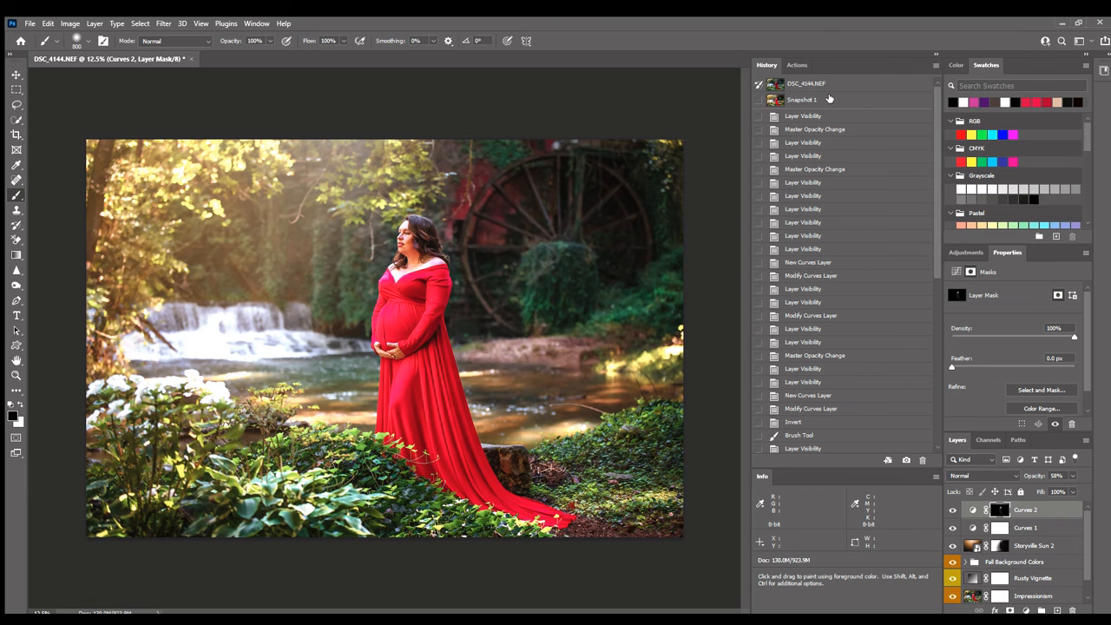
Compare the original DSC_4144.NEF state with Snapshot 1 in the history, ending on the edited snapshot.
left_click(829, 99)
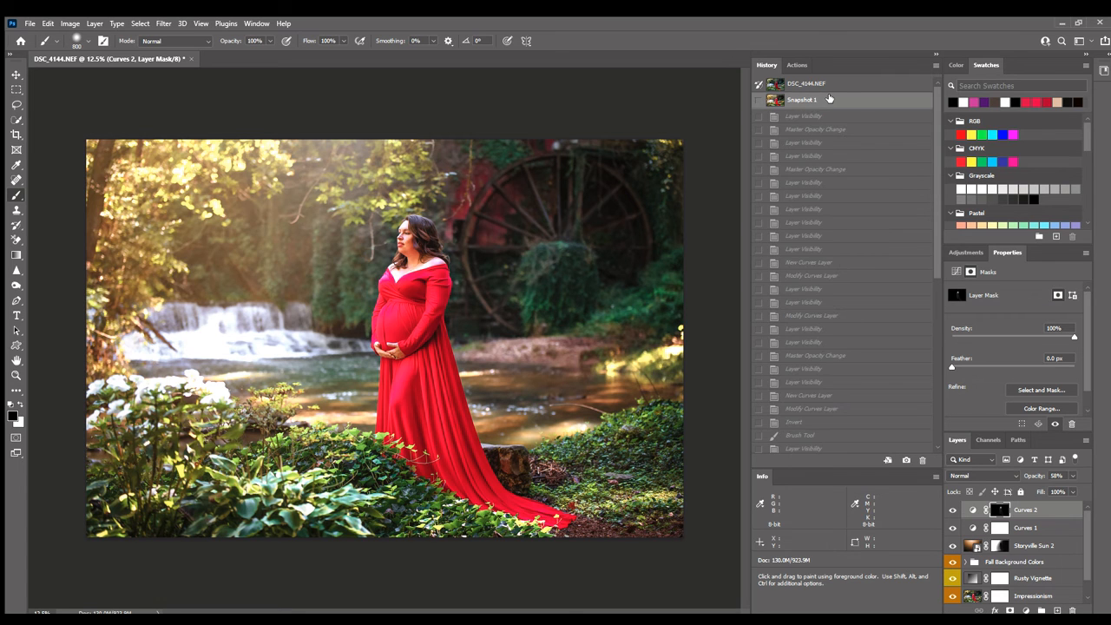
left_click(829, 83)
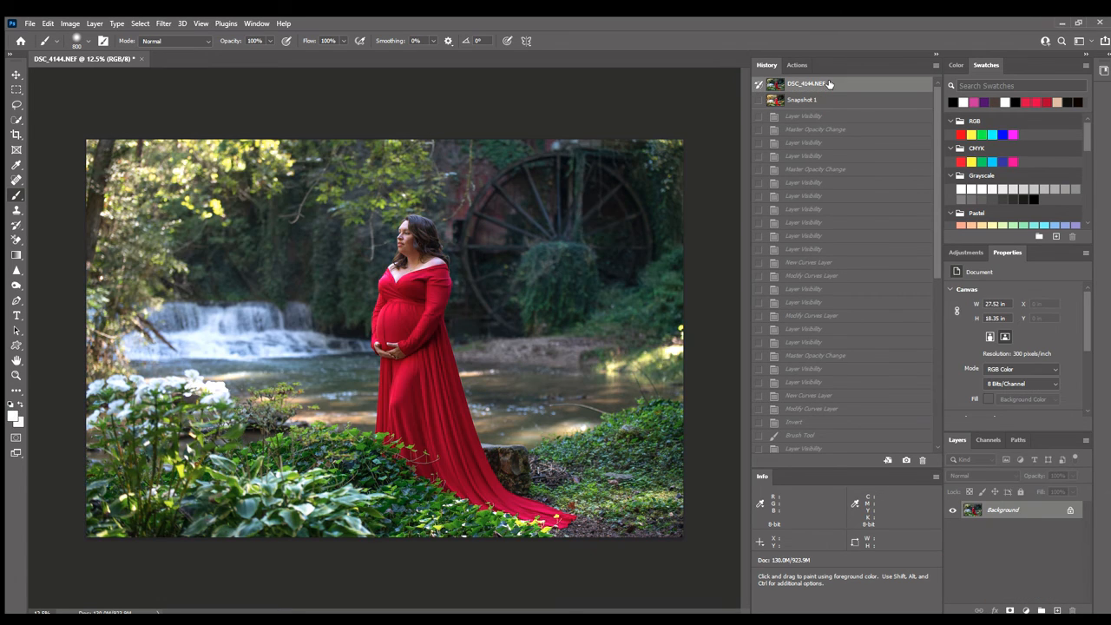
left_click(829, 99)
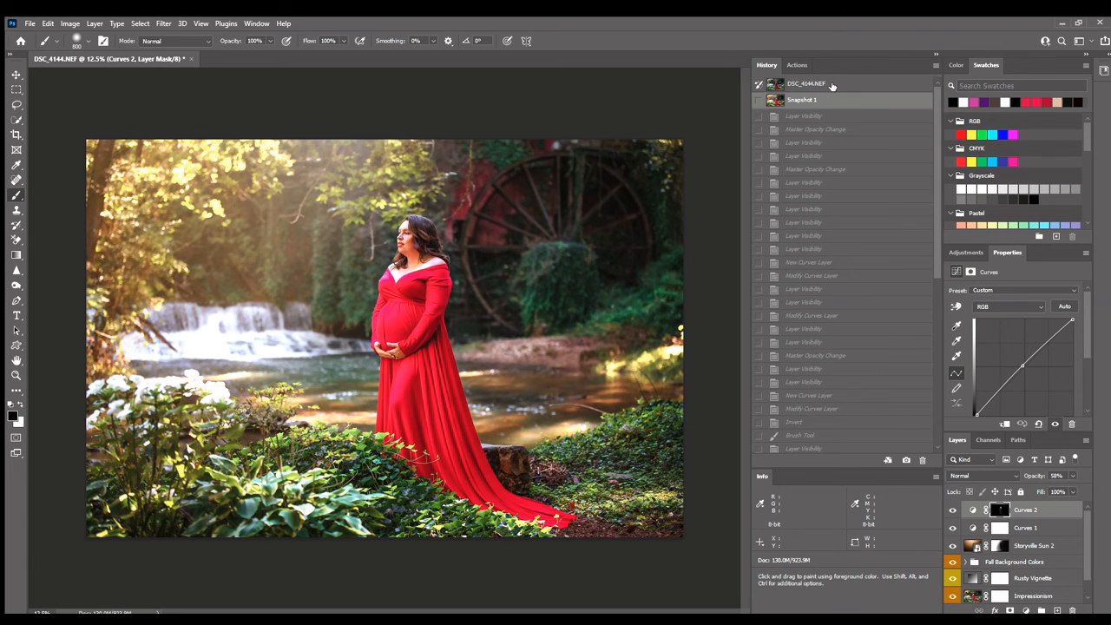
left_click(831, 85)
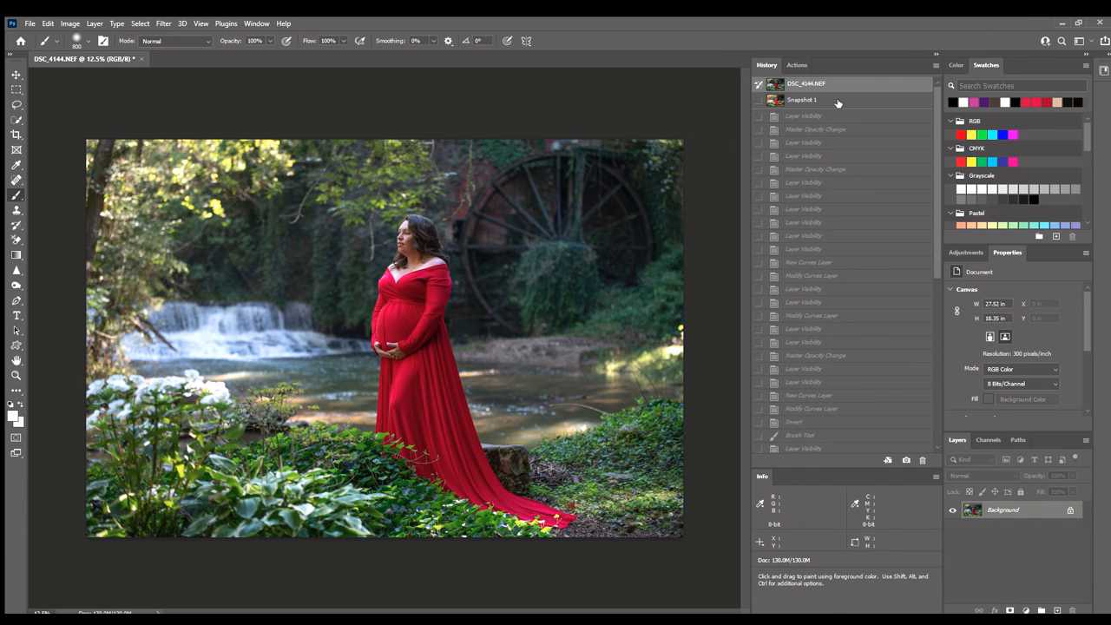
left_click(838, 102)
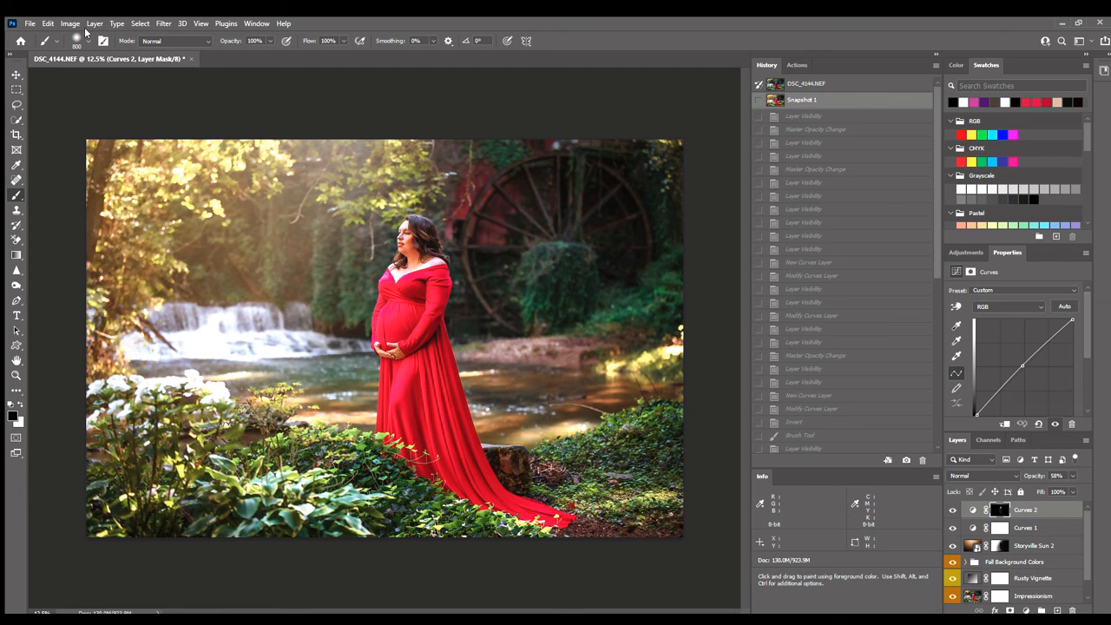
Flatten the edited portrait's layers into a single background layer.
left_click(113, 477)
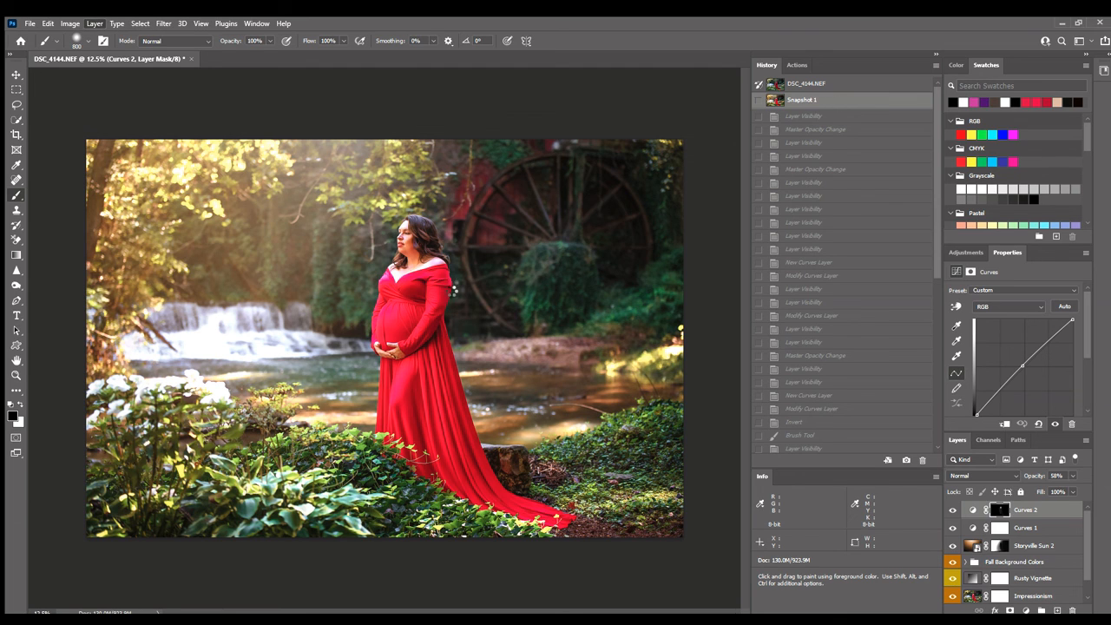